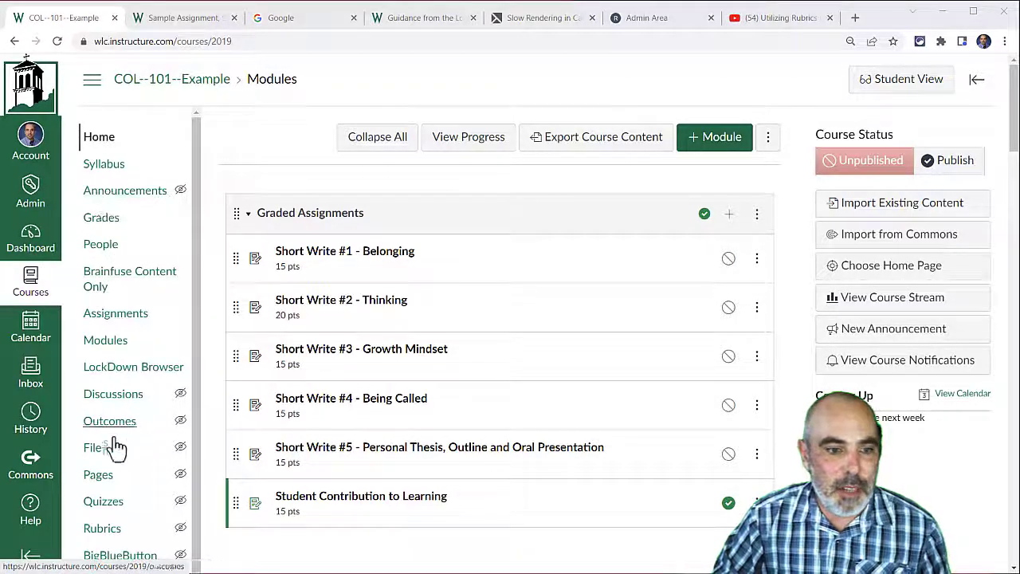
- Compare the course's Assignments page with its Modules page, ending on the Modules page
scroll(124, 443, down, 1)
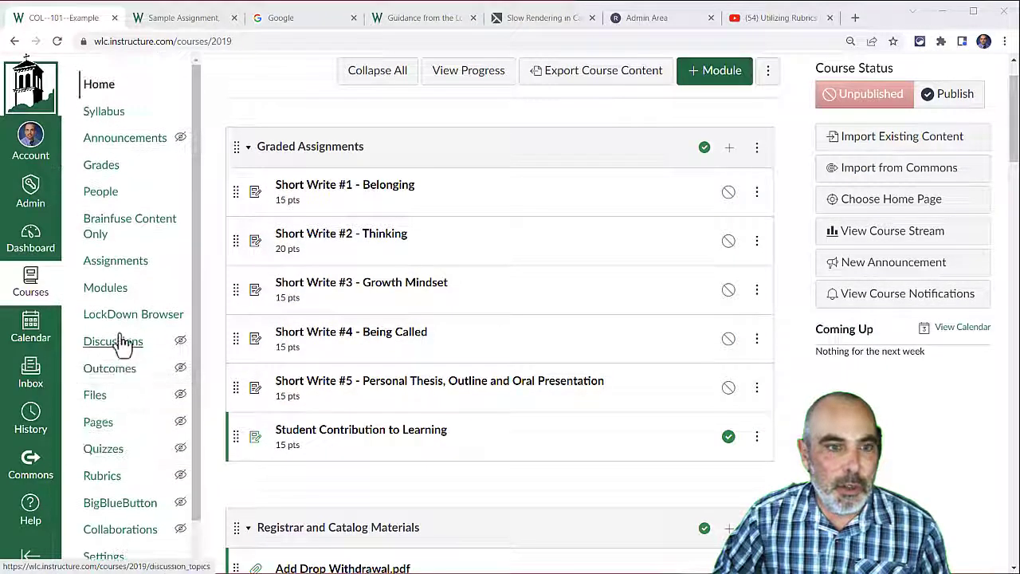
click(122, 269)
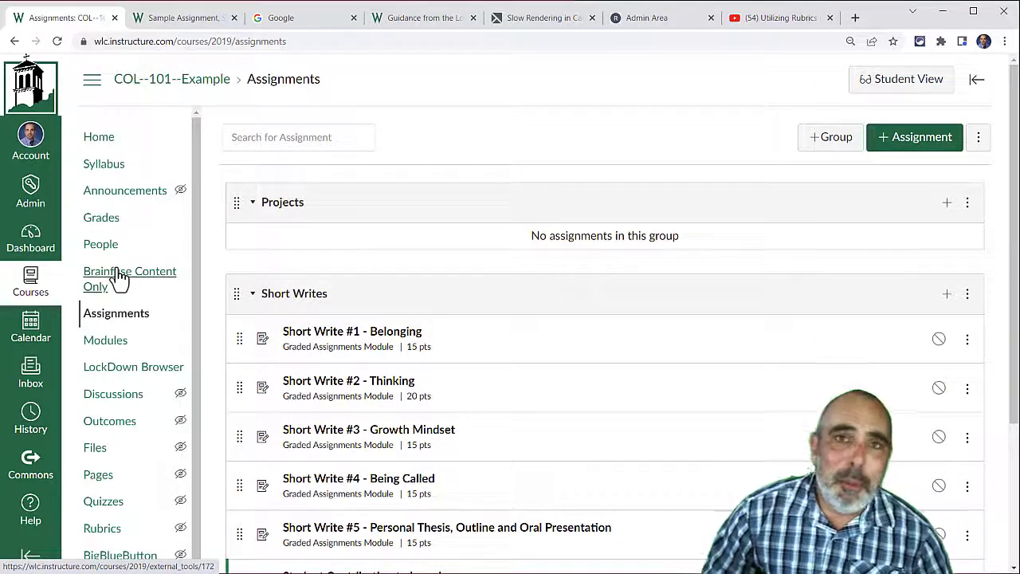
click(125, 351)
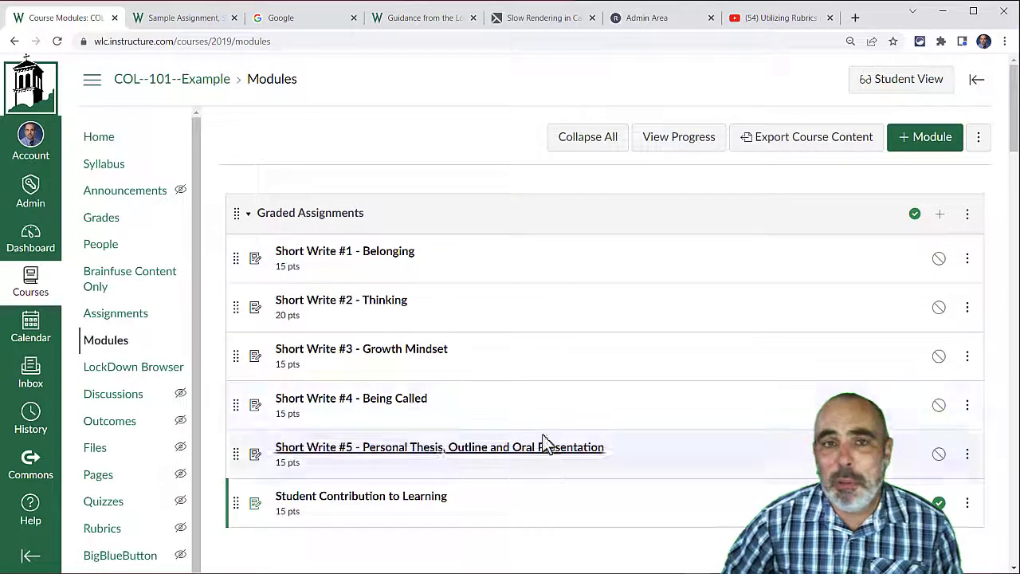
click(119, 333)
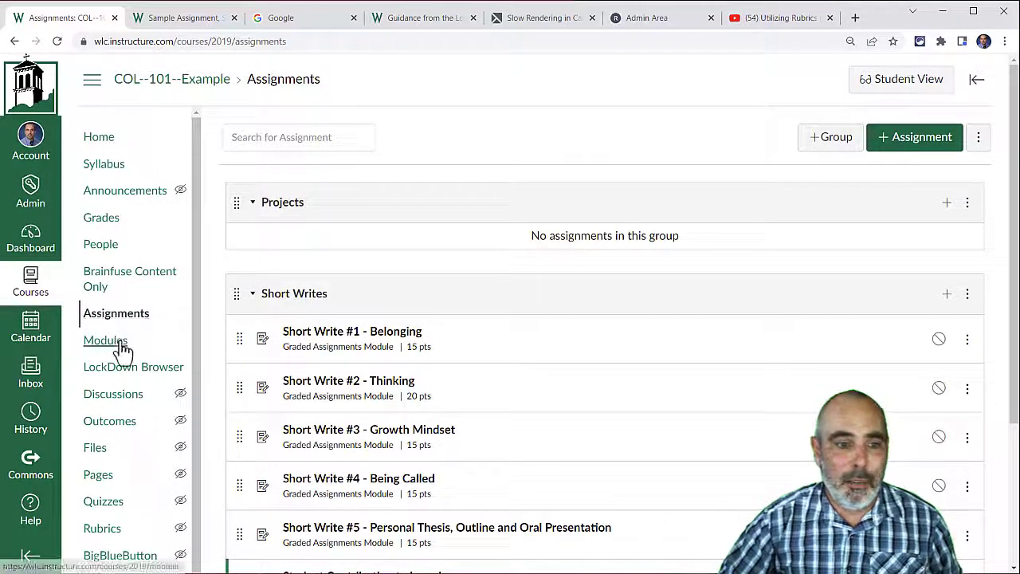
click(124, 351)
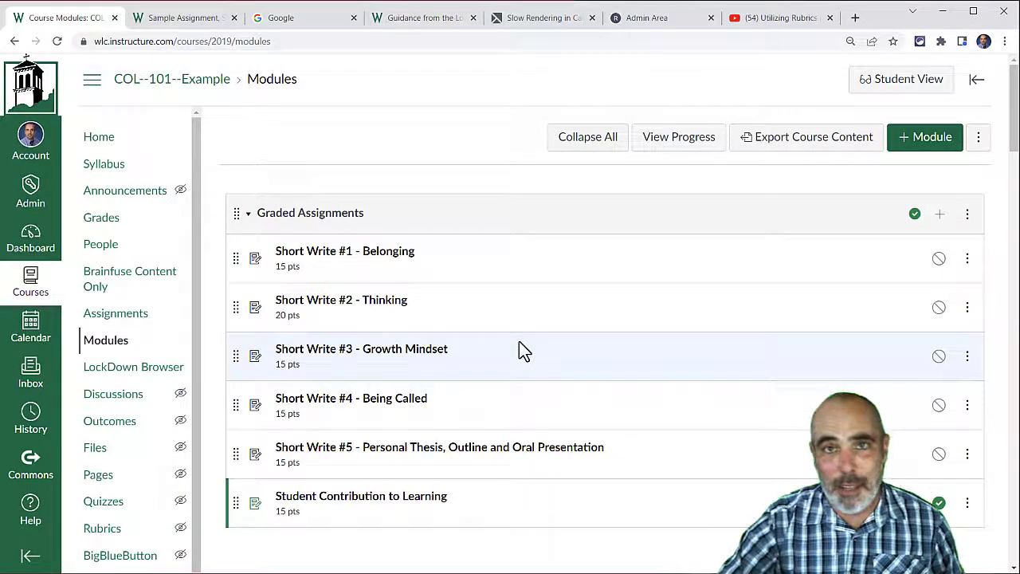
click(107, 345)
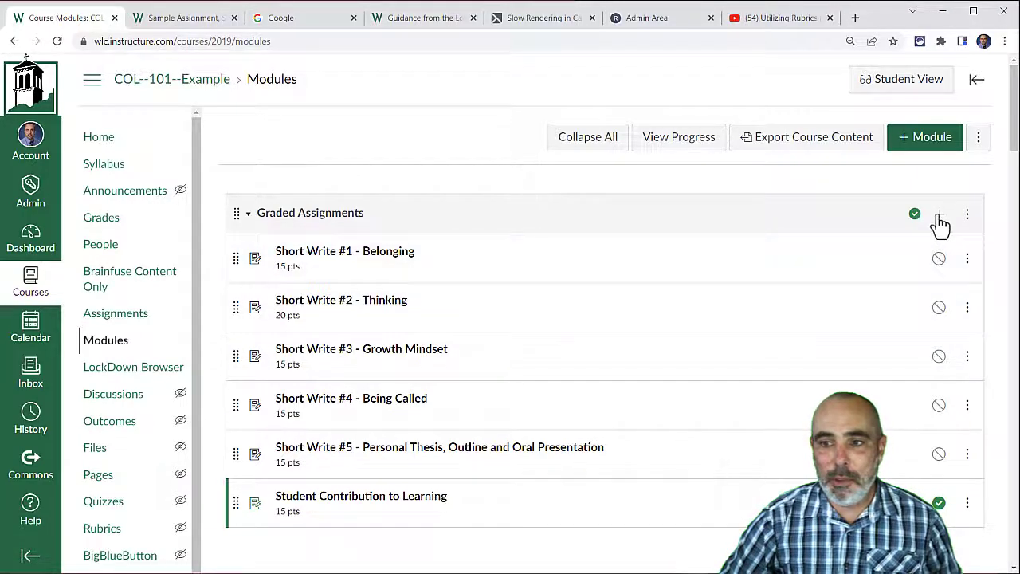
- Create a new assignment named "Sample Assignment 1" in the Graded Assignments module
click(940, 217)
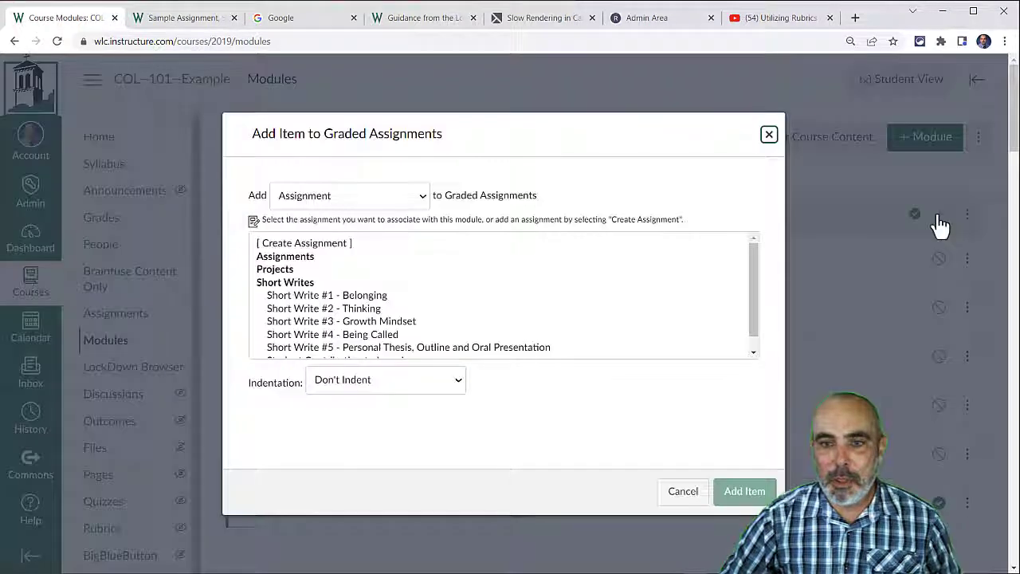
click(408, 204)
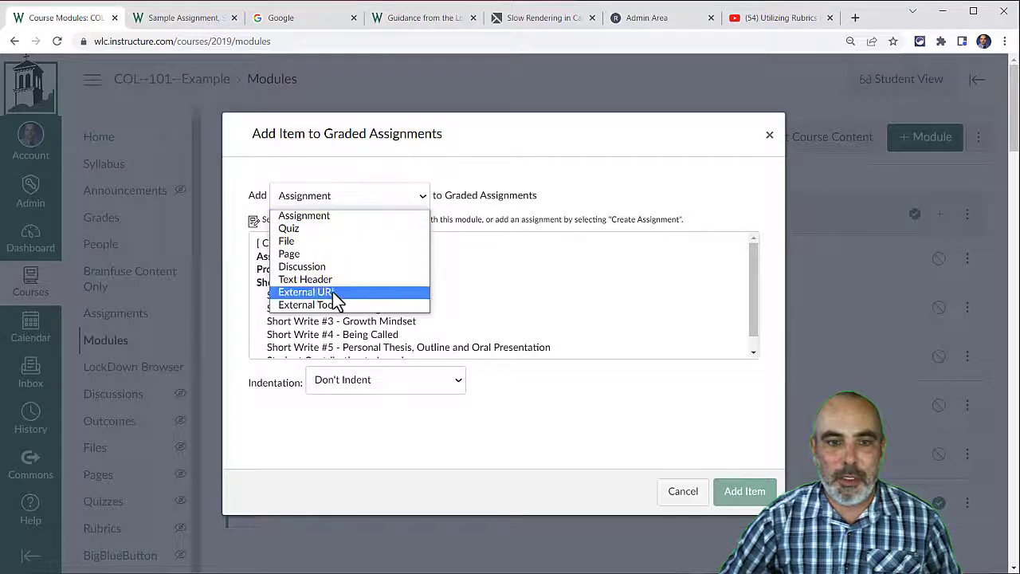
click(326, 221)
click(299, 243)
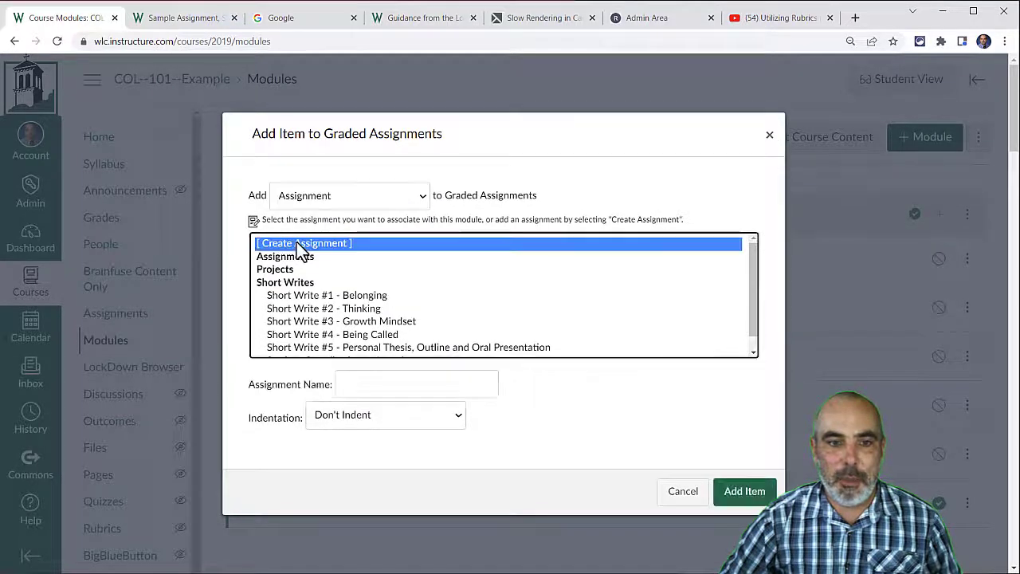
click(377, 386)
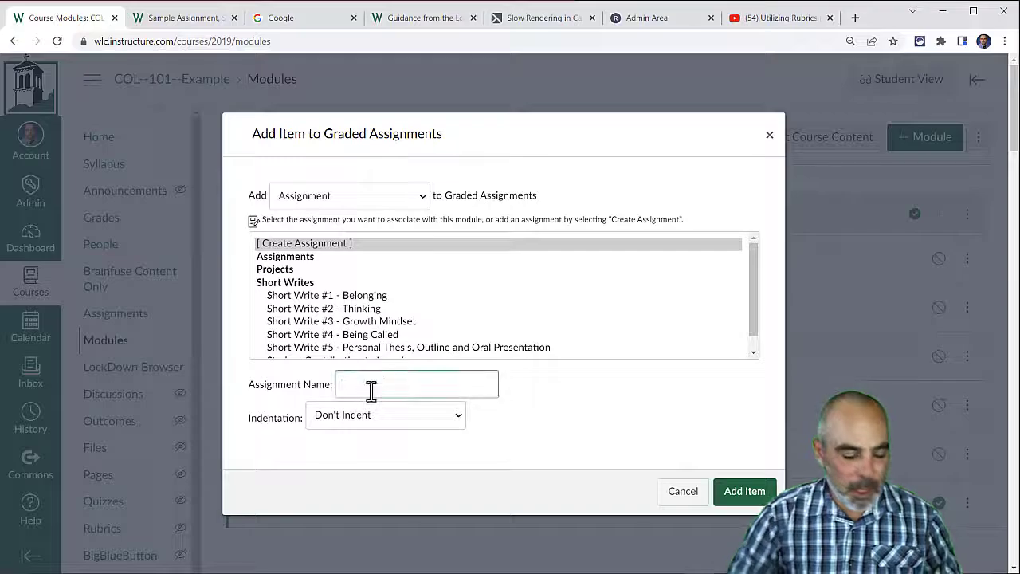
text(Sample Assign)
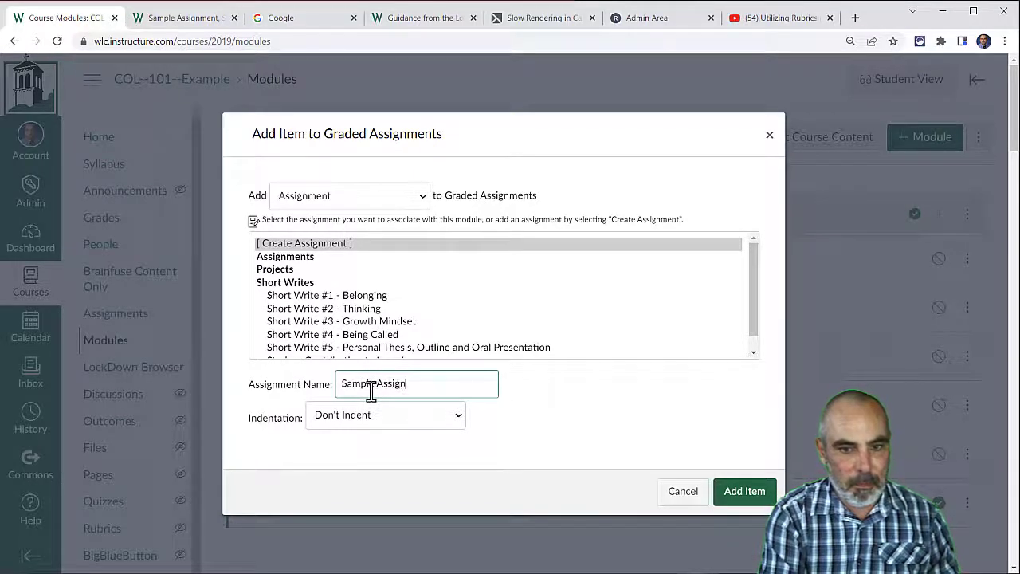
text(ment 1)
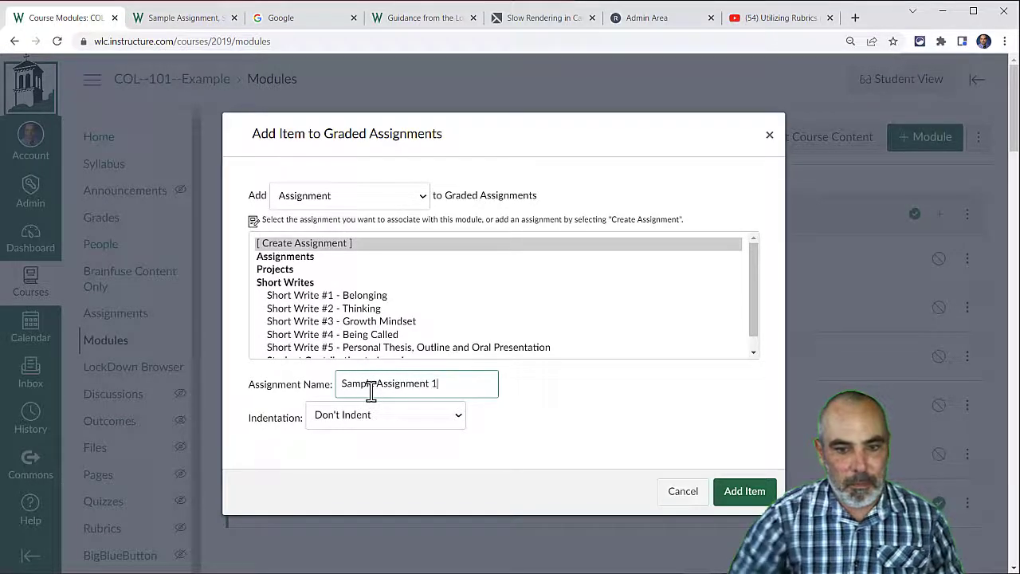
click(741, 500)
scroll(571, 335, down, 3)
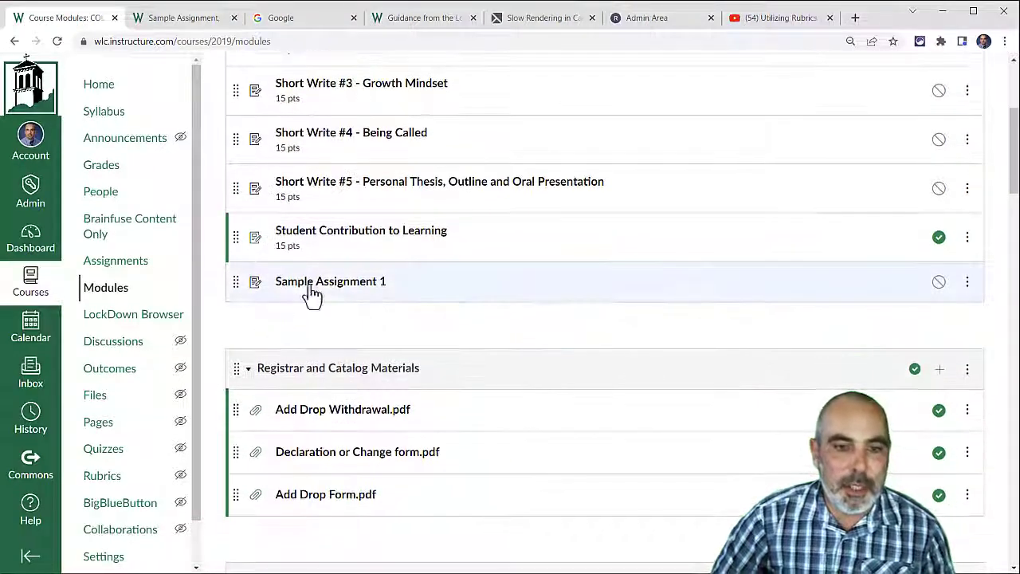
- Publish Sample Assignment 1 and Short Write #1 - Belonging, and unpublish Student Contribution to Learning in the Graded Assignments module
scroll(674, 369, up, 3)
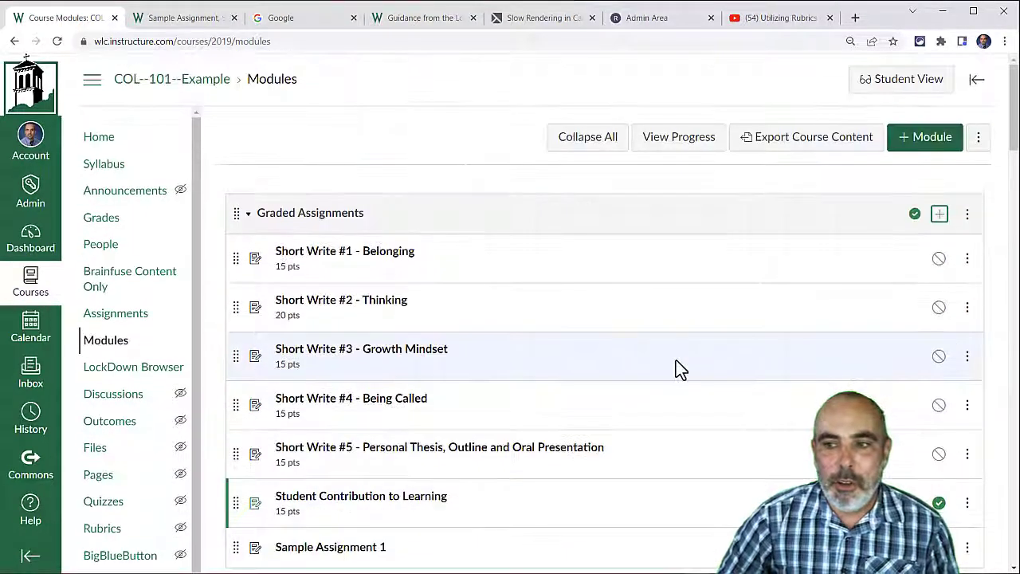
scroll(670, 351, down, 1)
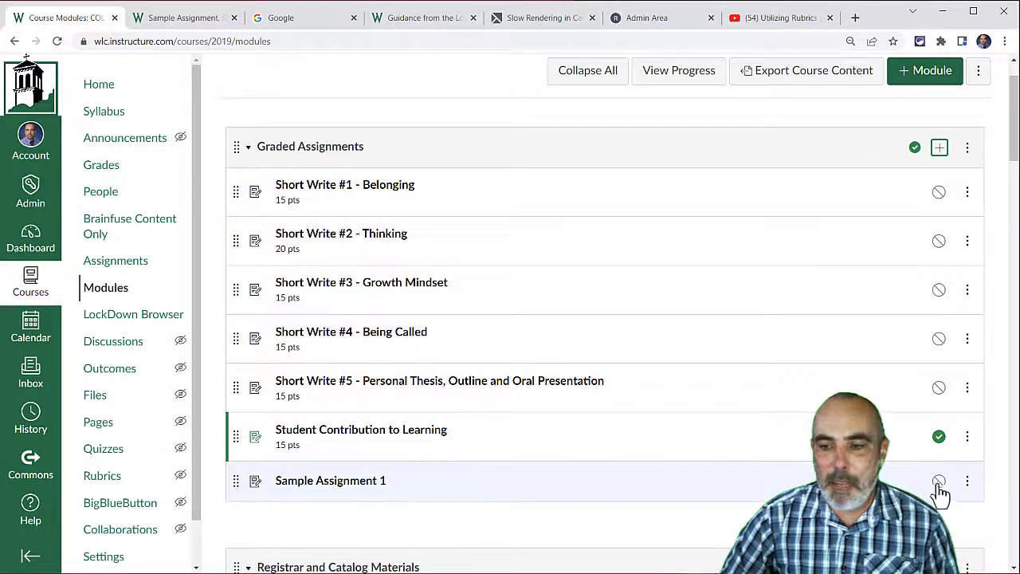
click(939, 480)
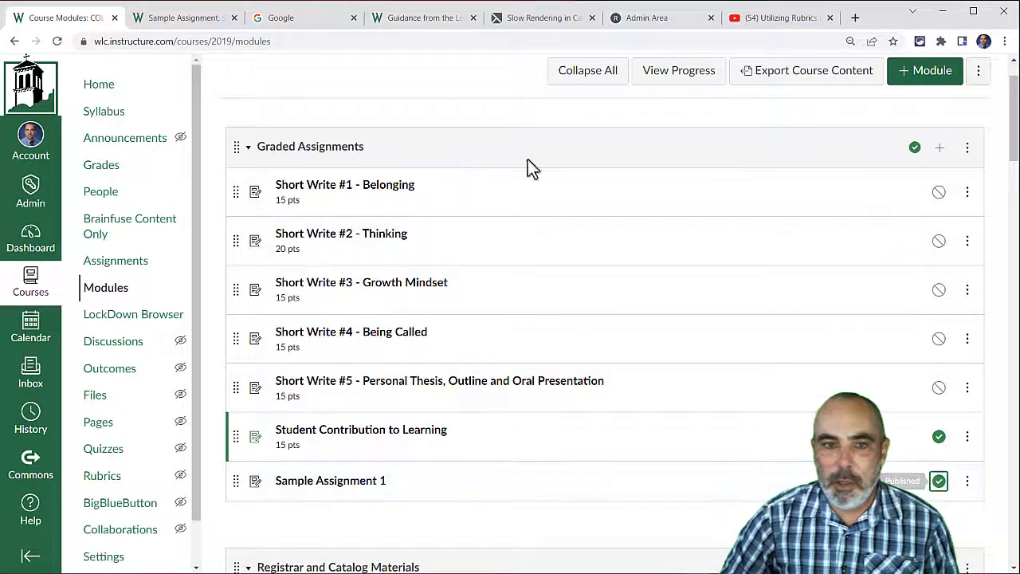
click(939, 192)
click(939, 436)
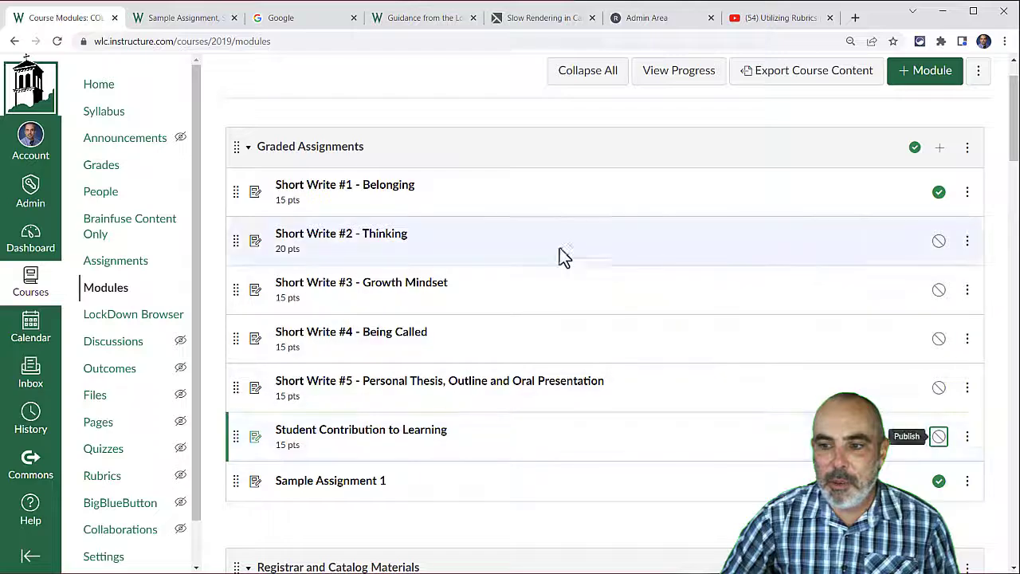
click(939, 198)
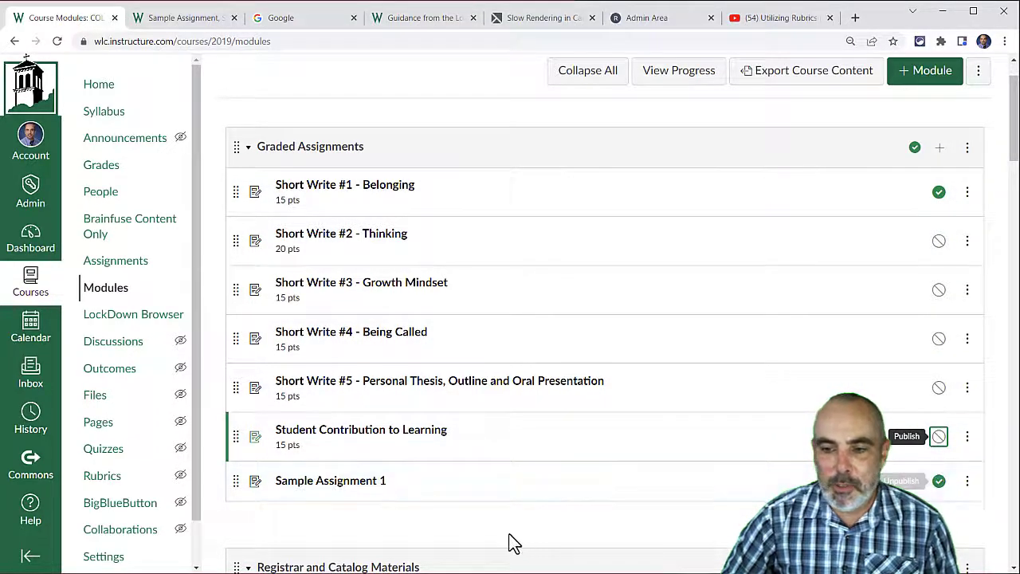
- Unpublish Sample Assignment 1 in the Graded Assignments module
scroll(510, 515, down, 1)
scroll(563, 485, up, 1)
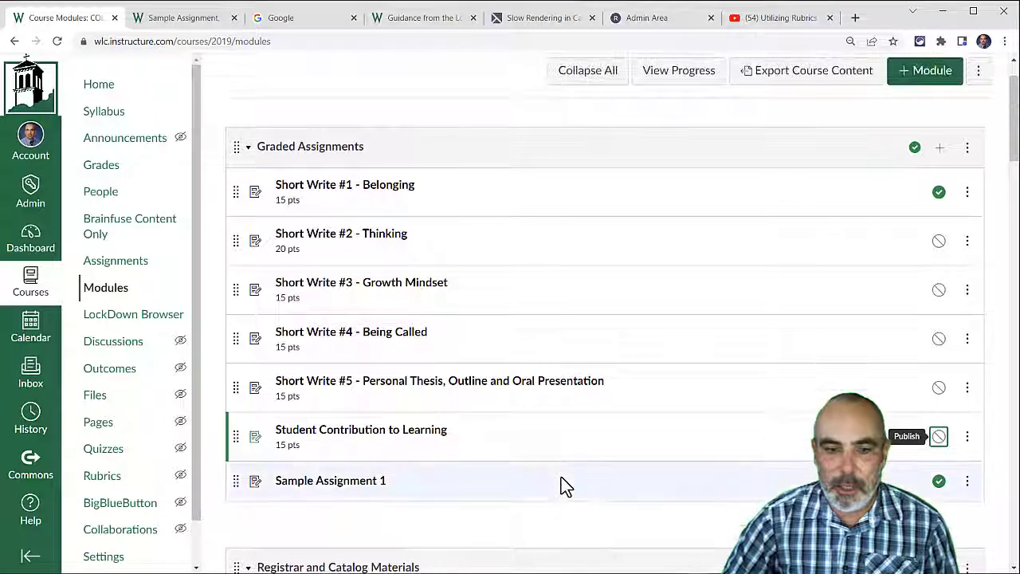
click(939, 484)
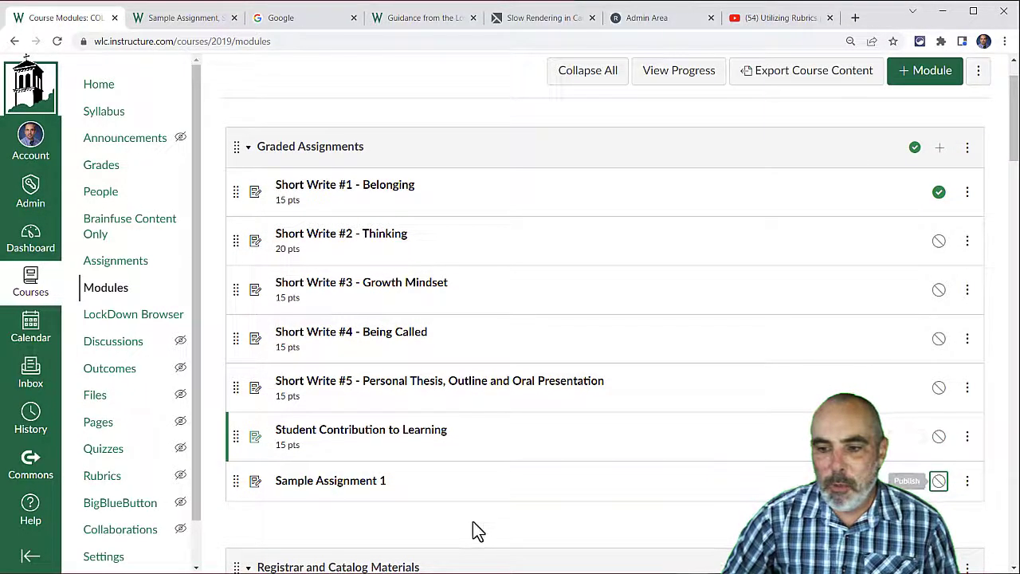
- Check on the Assignments page which assignment group Sample Assignment 1 is listed under
scroll(474, 526, down, 2)
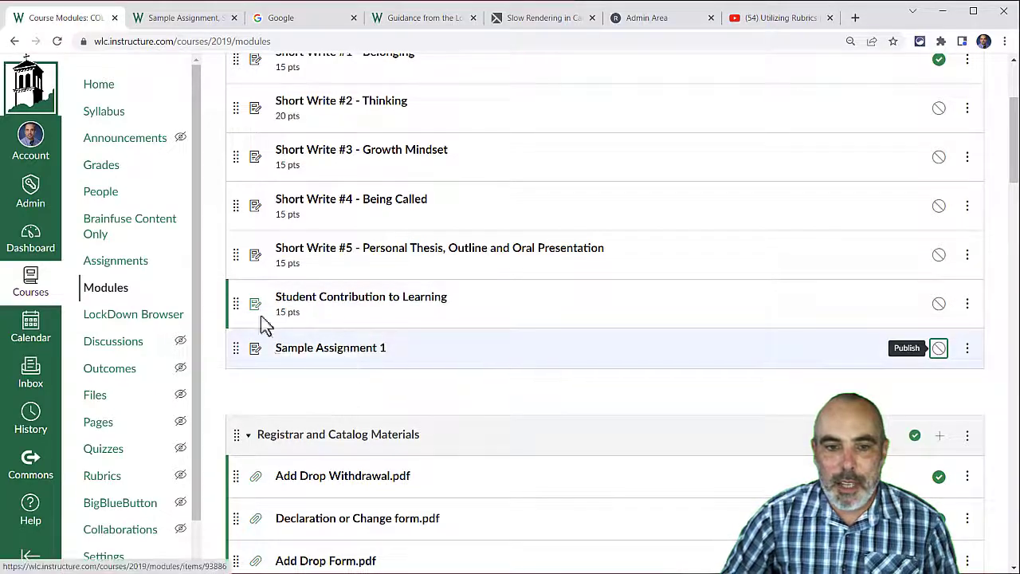
click(125, 271)
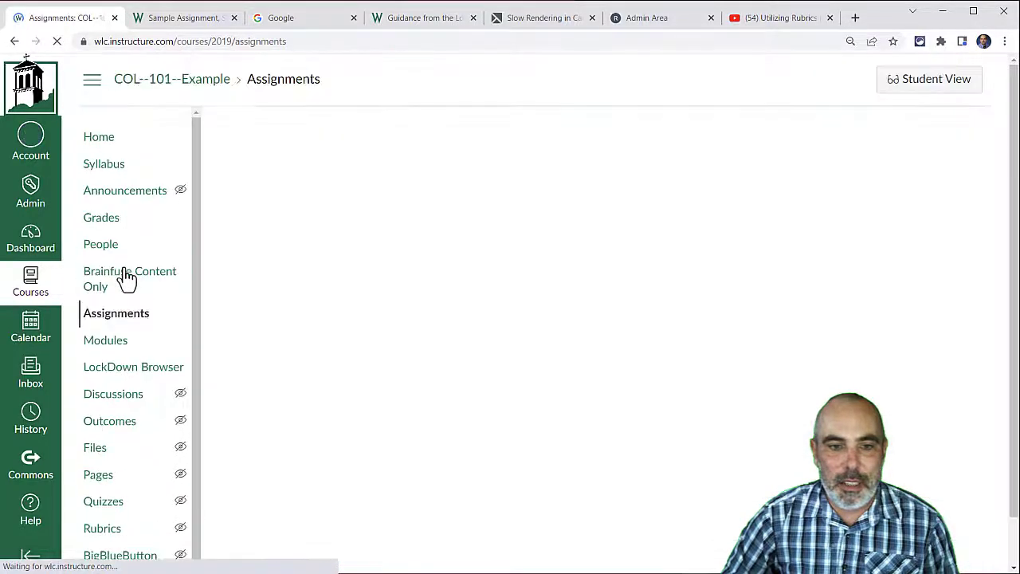
scroll(478, 307, down, 3)
scroll(255, 262, up, 3)
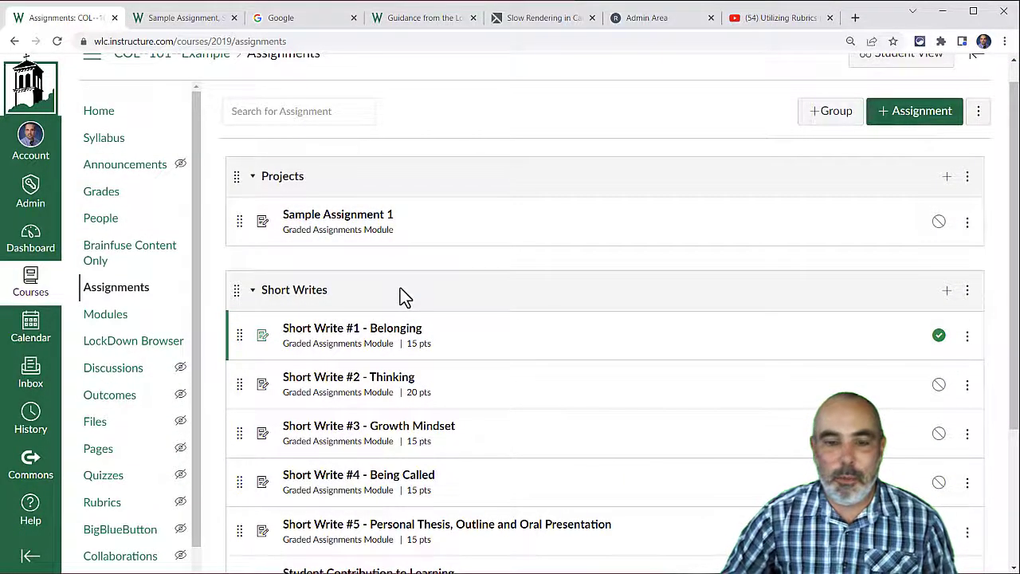
- Remove Sample Assignment 1 from the Graded Assignments module on the Modules page
click(112, 326)
scroll(654, 327, down, 2)
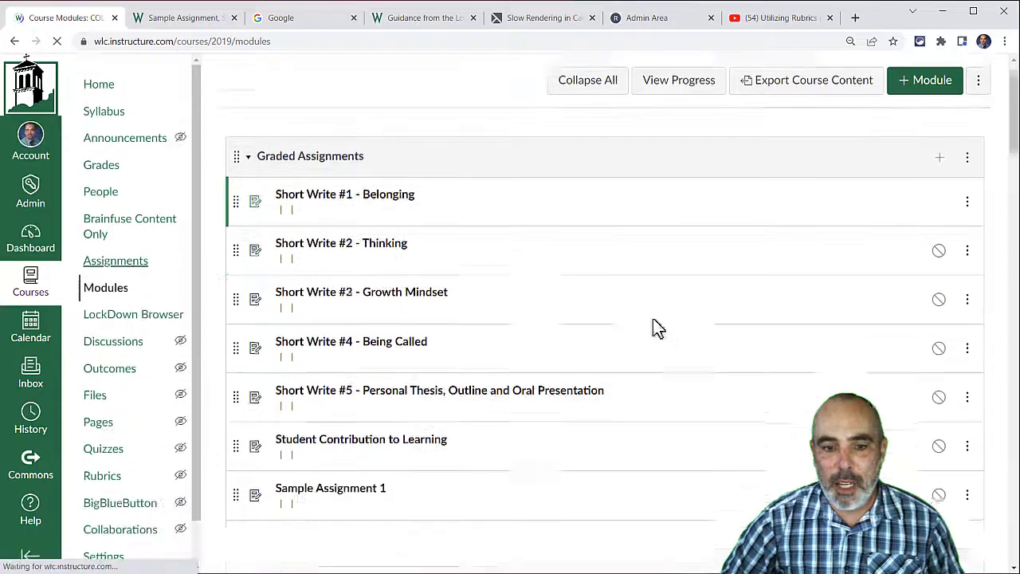
click(967, 420)
scroll(976, 446, down, 1)
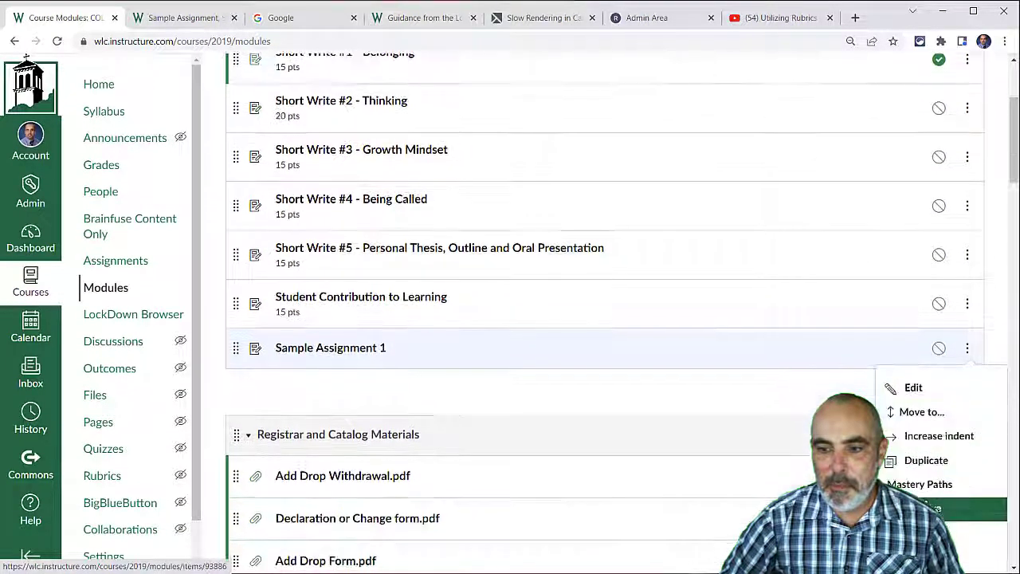
click(944, 507)
click(574, 111)
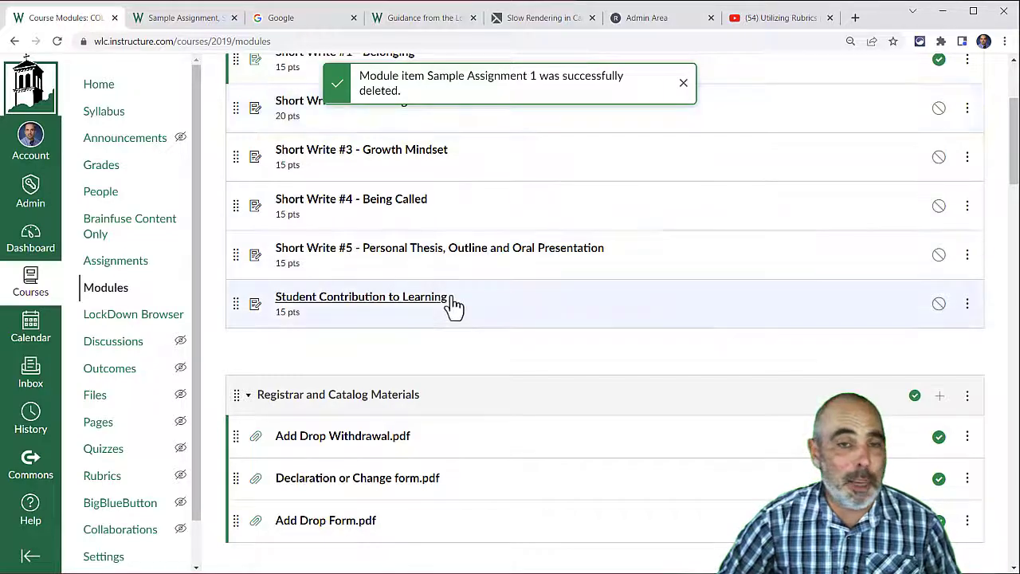
- Check the Assignments page for the assignment removed from the module, and return to the Modules page
scroll(478, 191, up, 2)
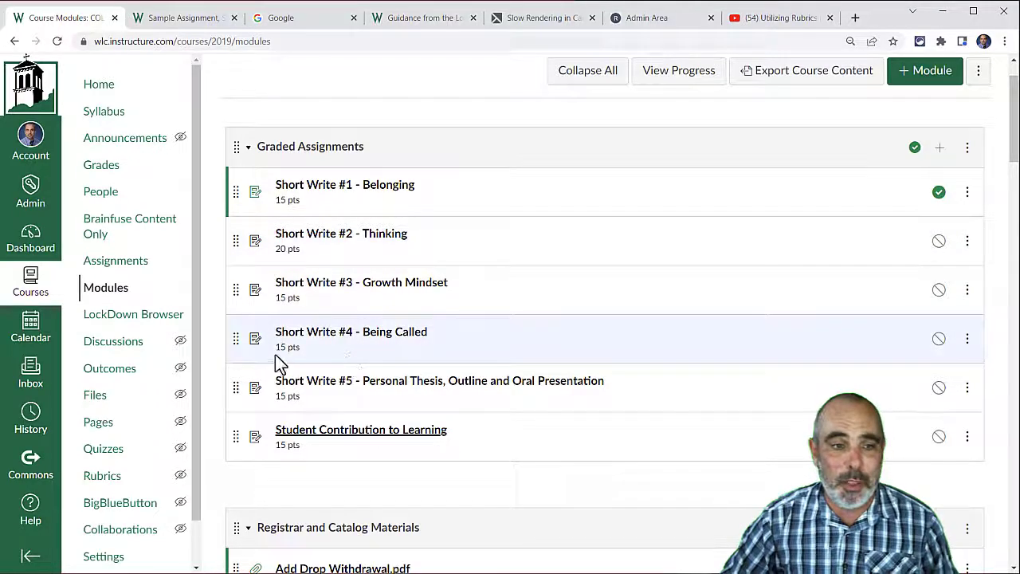
click(120, 263)
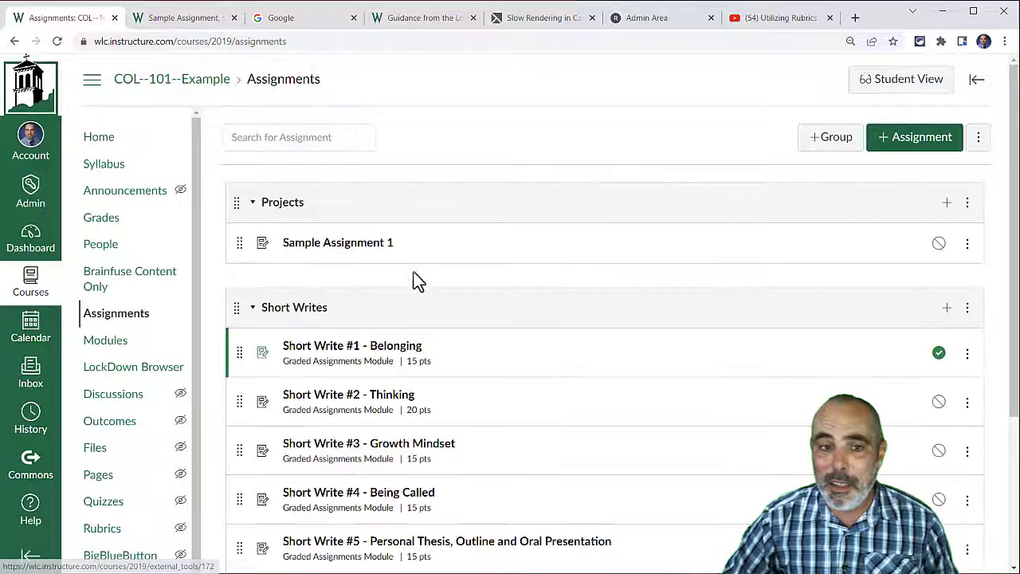
click(124, 345)
- Add the existing Sample Assignment 1 from the Projects group to the Graded Assignments module
scroll(719, 372, down, 2)
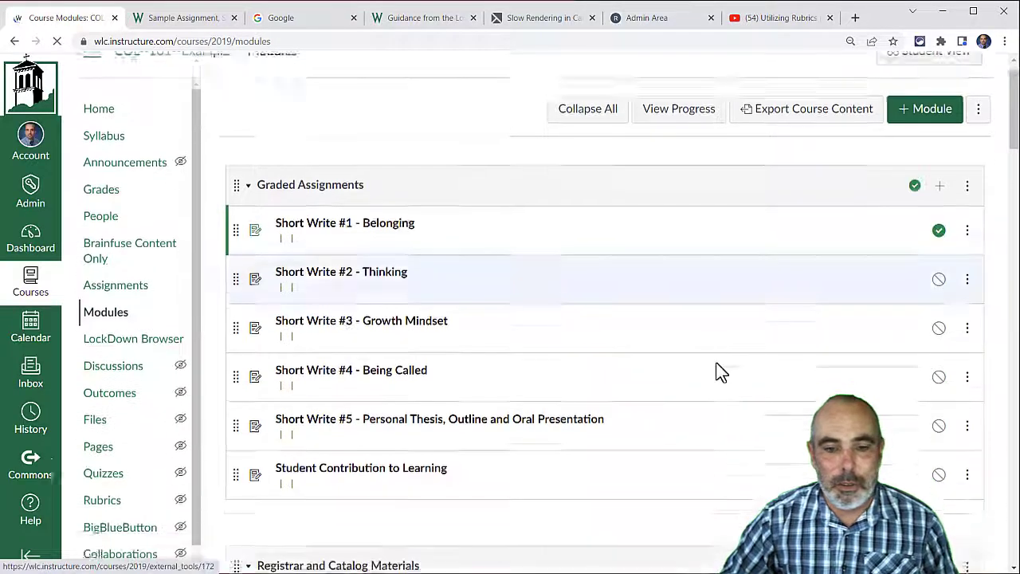
scroll(888, 343, up, 1)
click(940, 148)
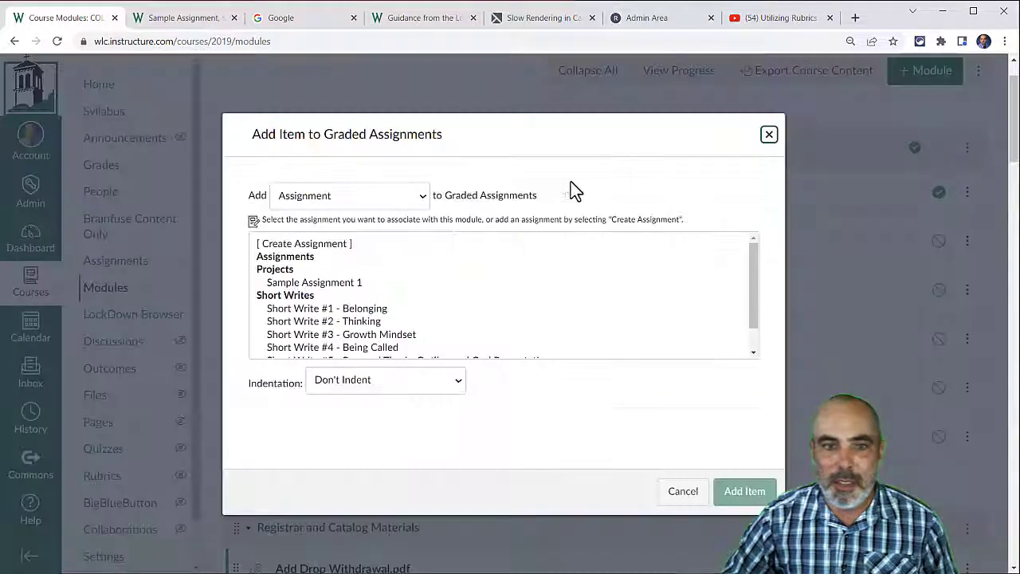
click(316, 282)
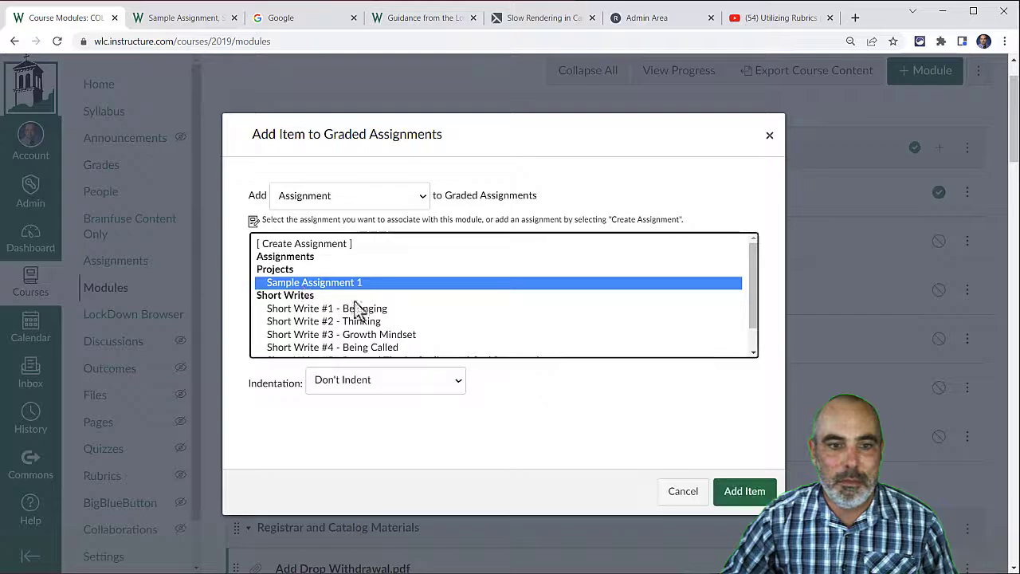
click(745, 491)
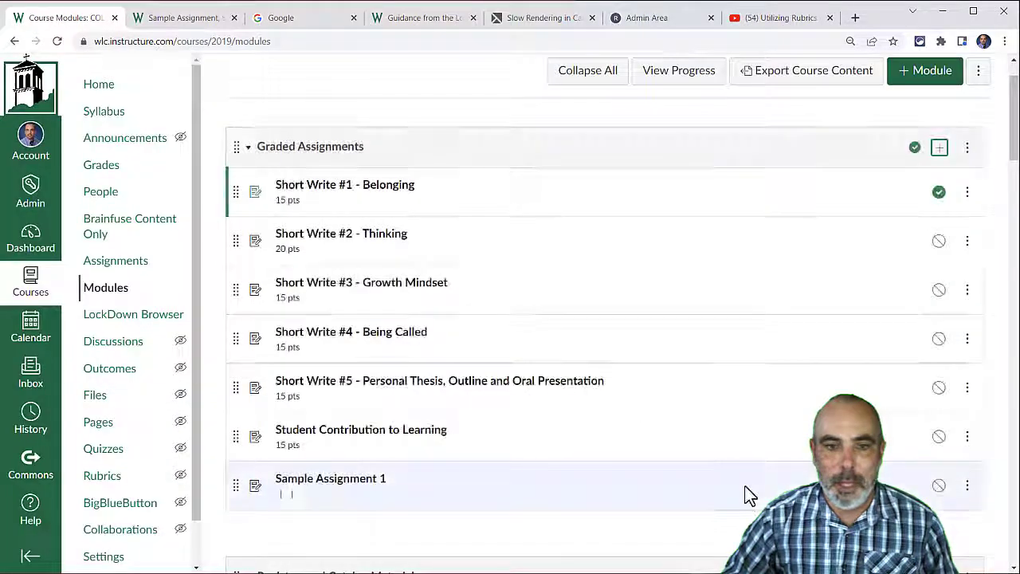
- Open Sample Assignment 1 for editing and go to its points and submission settings
click(331, 482)
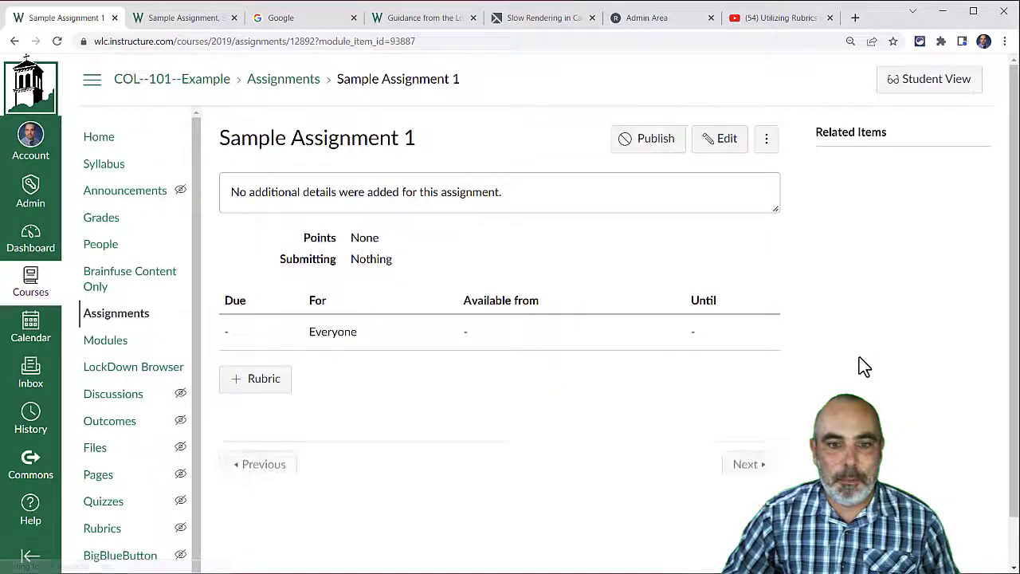
click(731, 140)
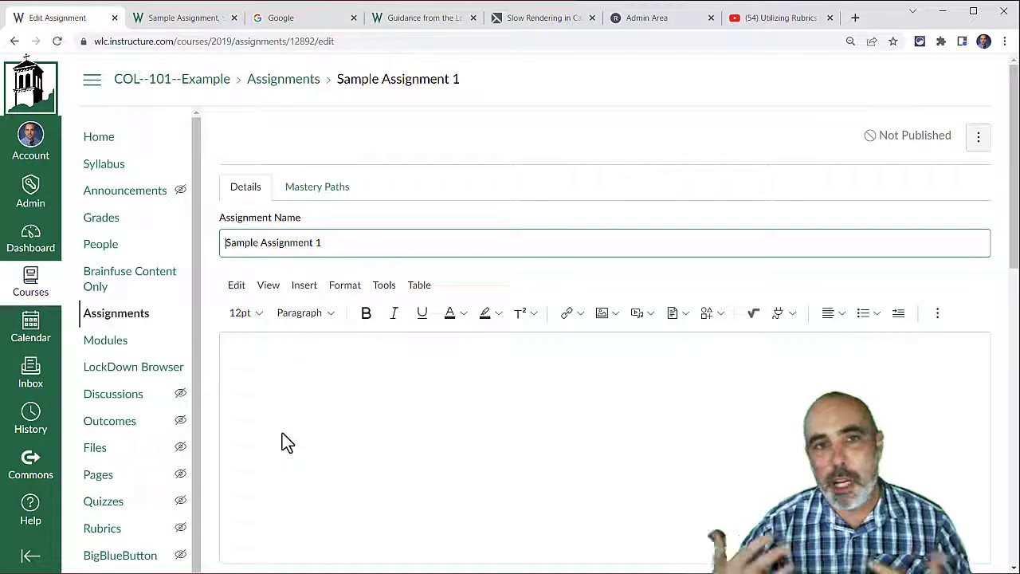
scroll(410, 200, down, 3)
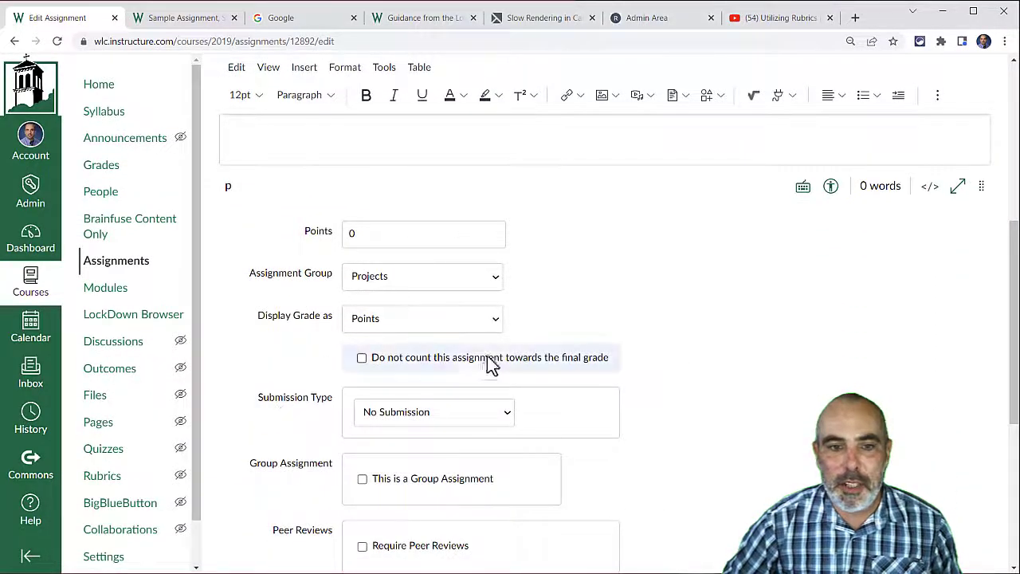
- Choose Projects as the assignment group and Points as the grade display for Sample Assignment 1
click(388, 279)
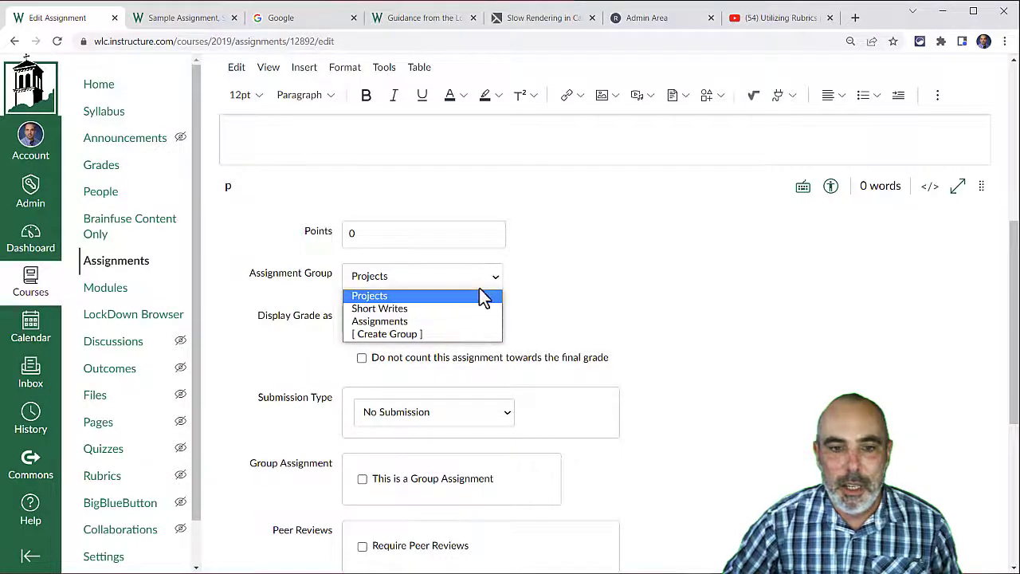
click(365, 284)
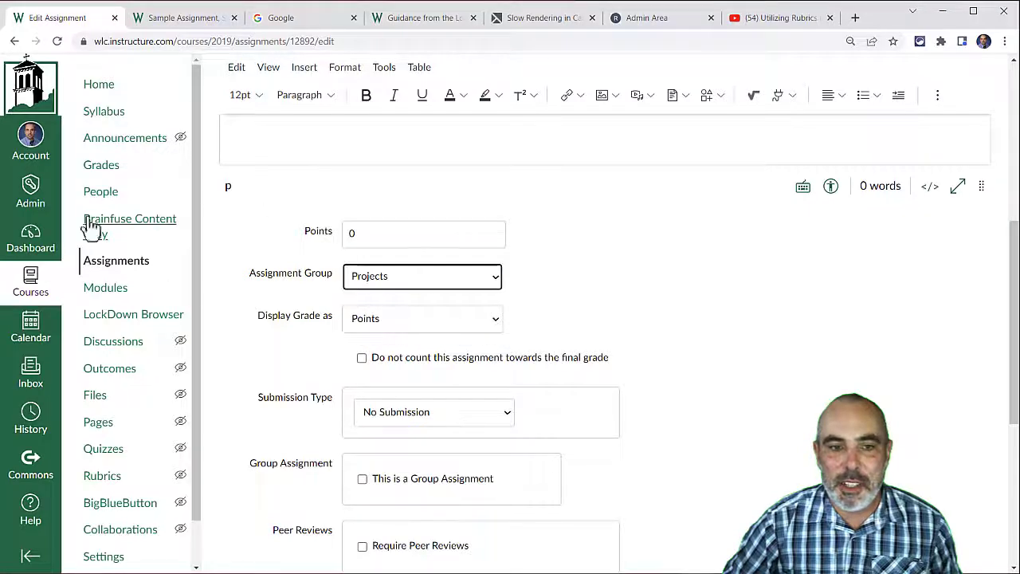
click(389, 320)
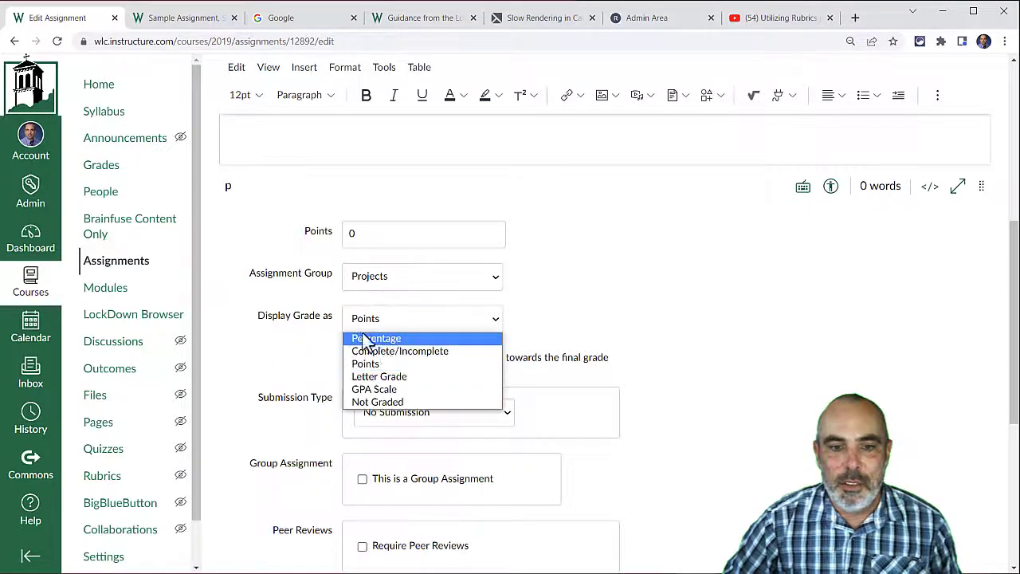
click(375, 366)
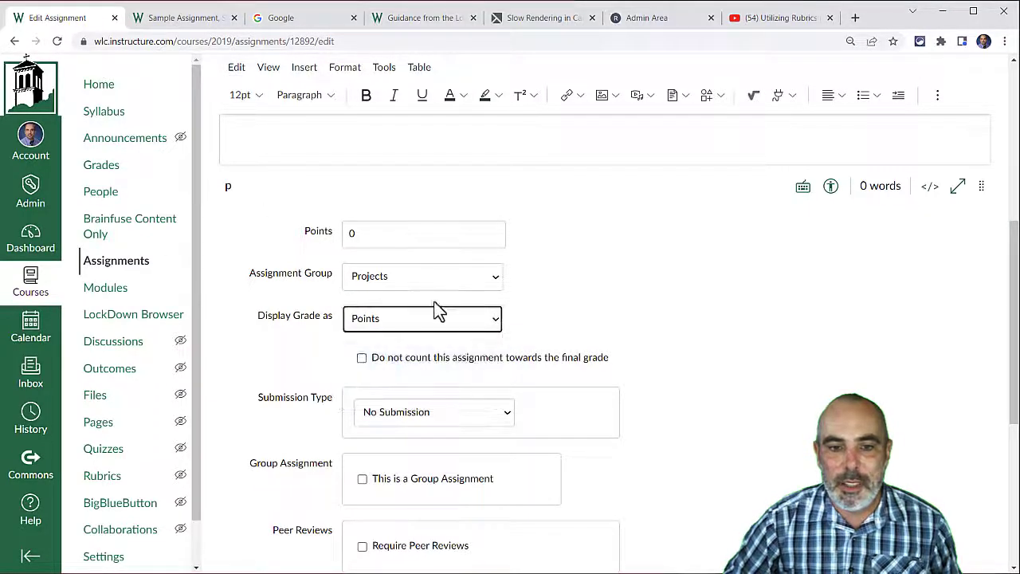
- Enter "Type up instructions." in the description of Sample Assignment 1
scroll(473, 364, up, 3)
scroll(488, 367, up, 1)
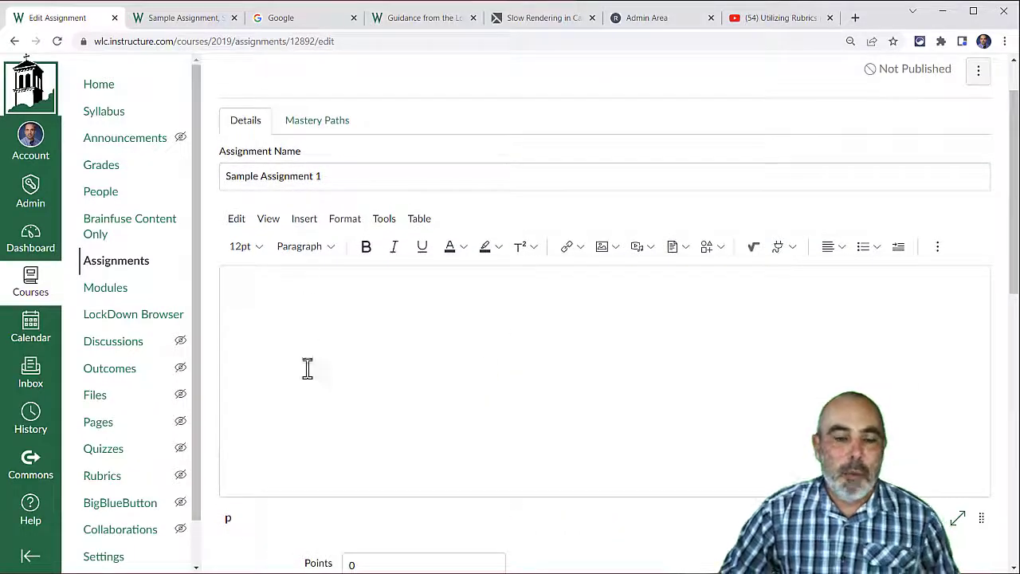
click(259, 297)
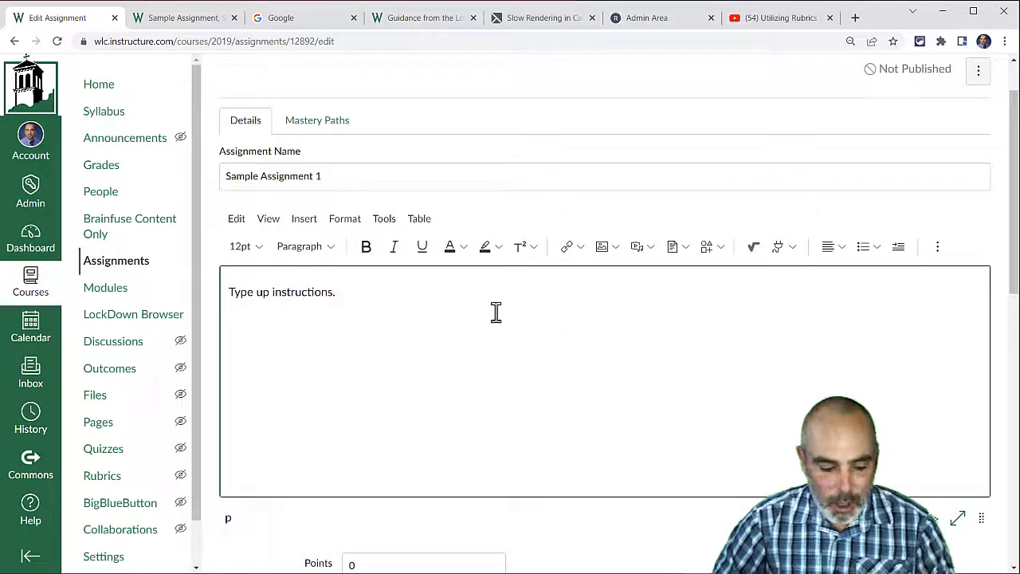
- Upload the document "Written Paper Project rubric 6 8 10.docx" from the computer and insert it below the instructions
click(687, 247)
click(690, 275)
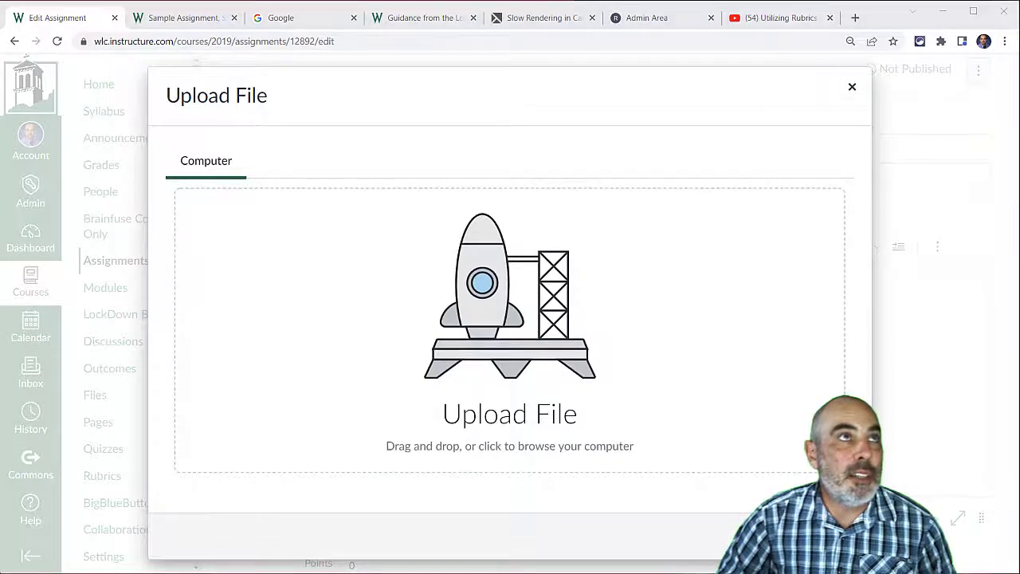
drag(340, 244, 351, 255)
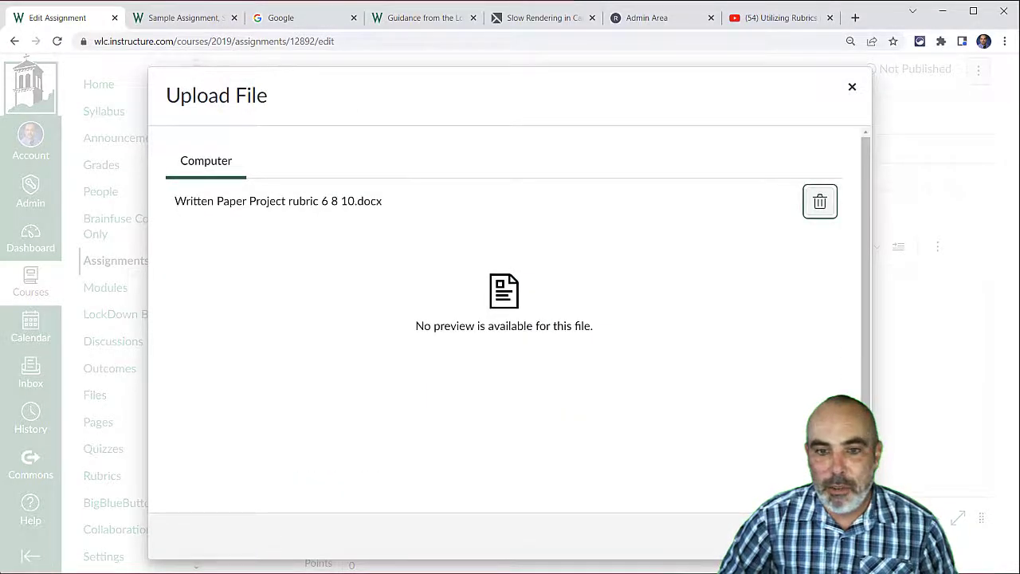
click(834, 536)
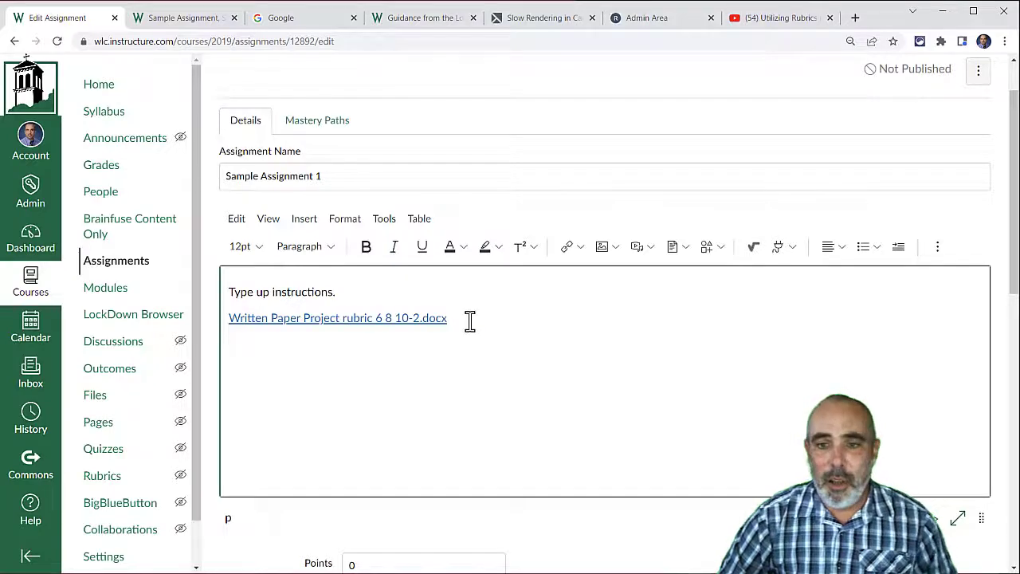
click(577, 251)
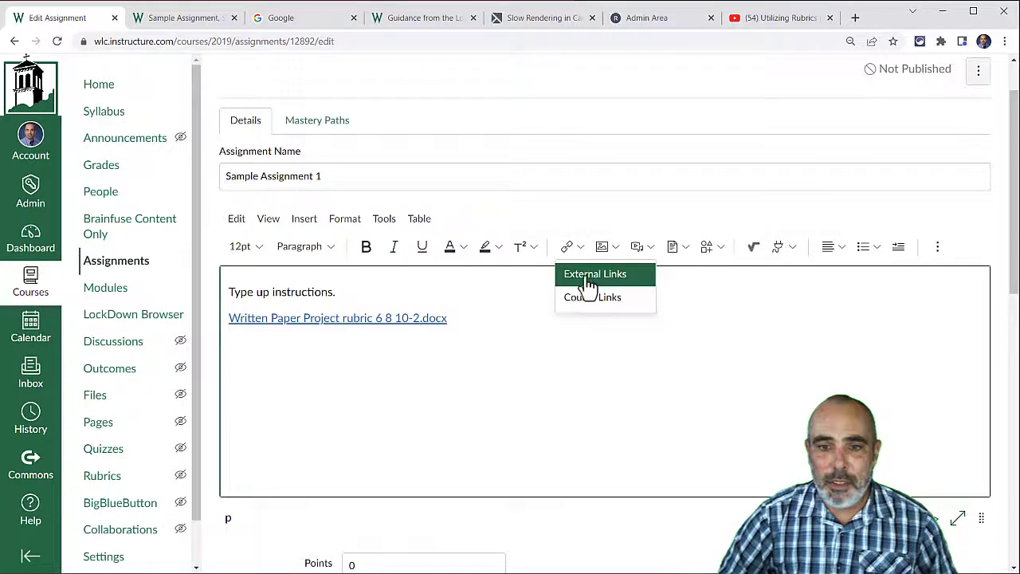
click(582, 275)
click(344, 292)
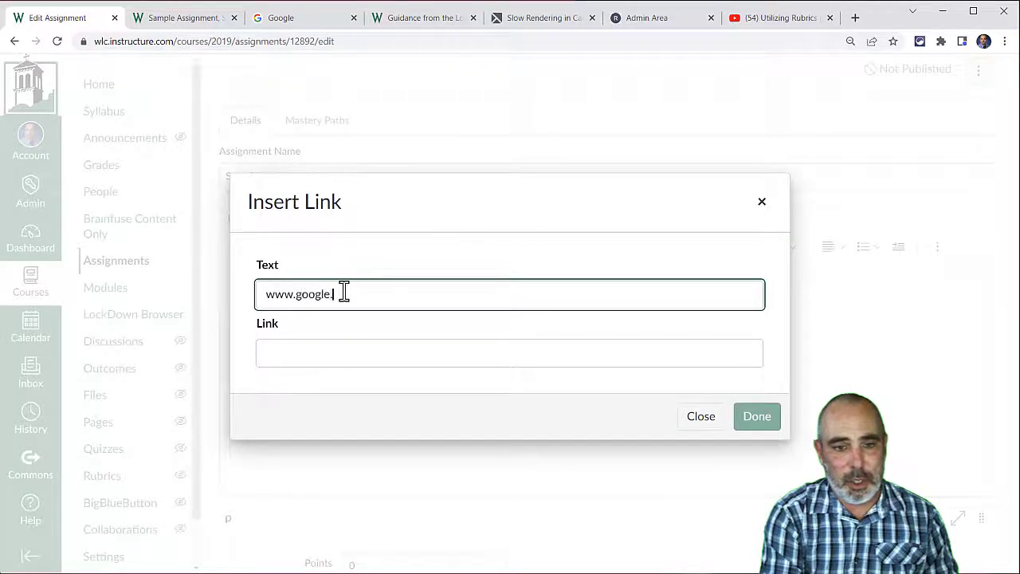
click(746, 417)
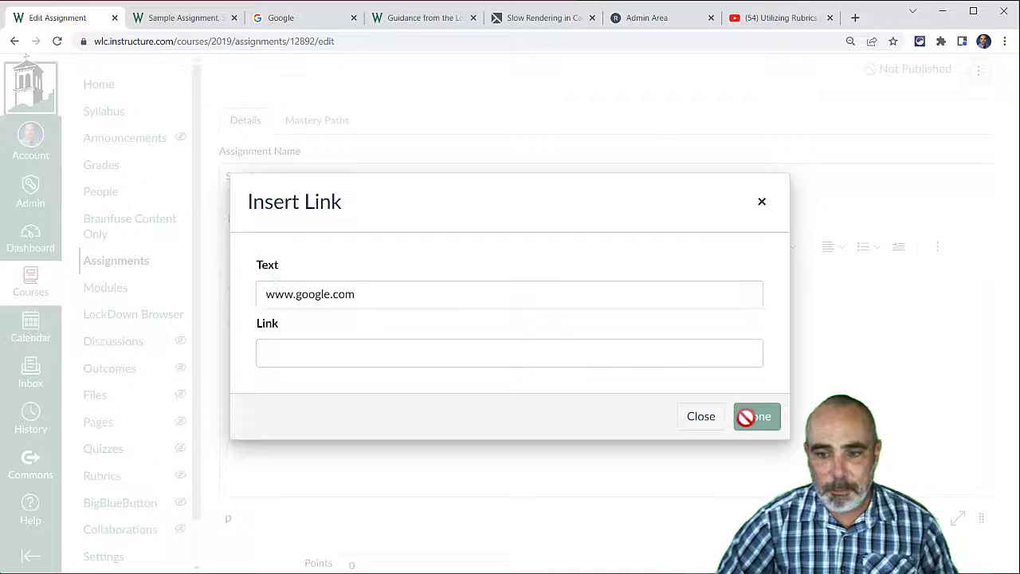
click(533, 360)
text(www.googl)
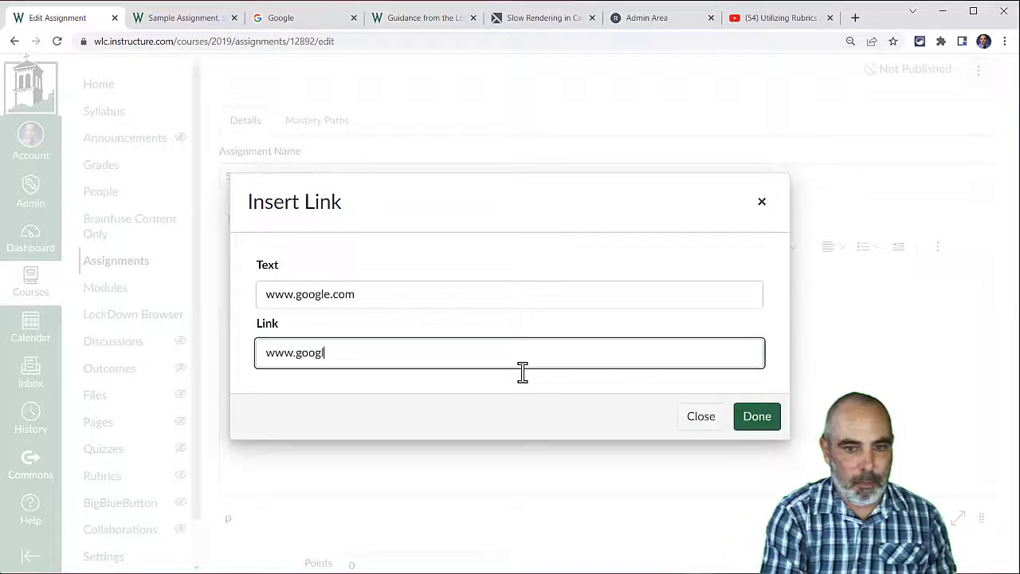
text(e.com)
key(Return)
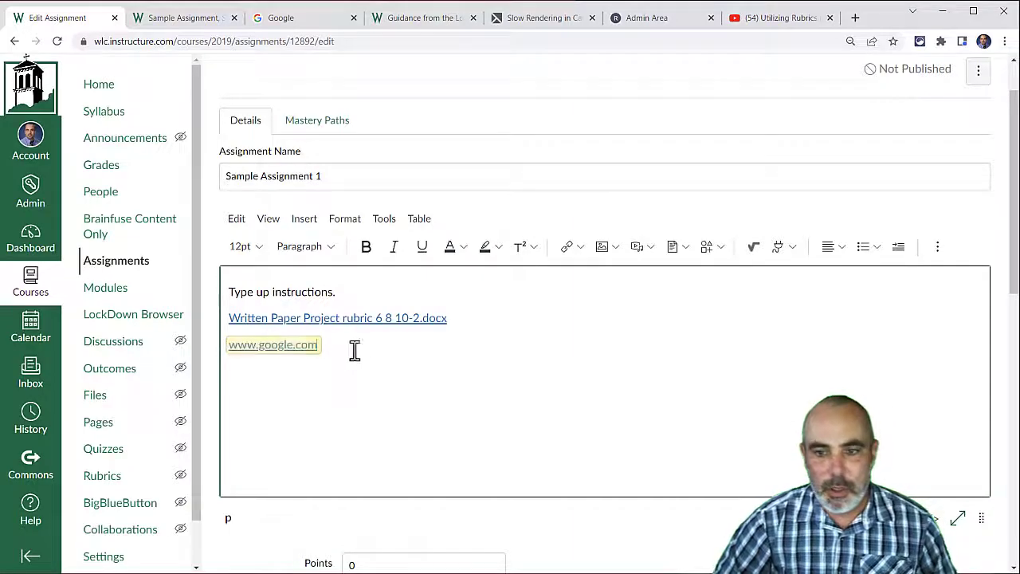
click(359, 350)
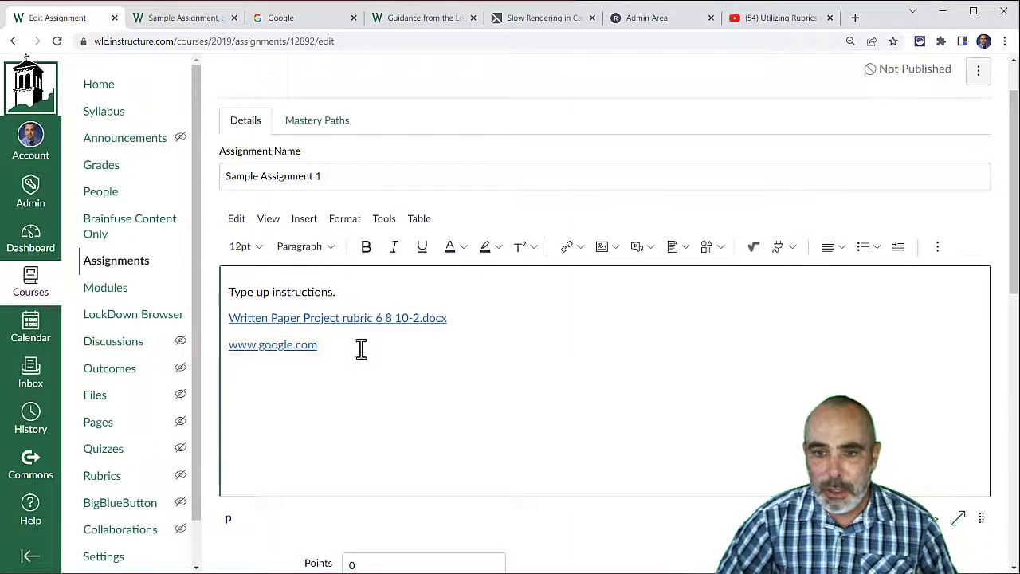
click(585, 249)
click(588, 300)
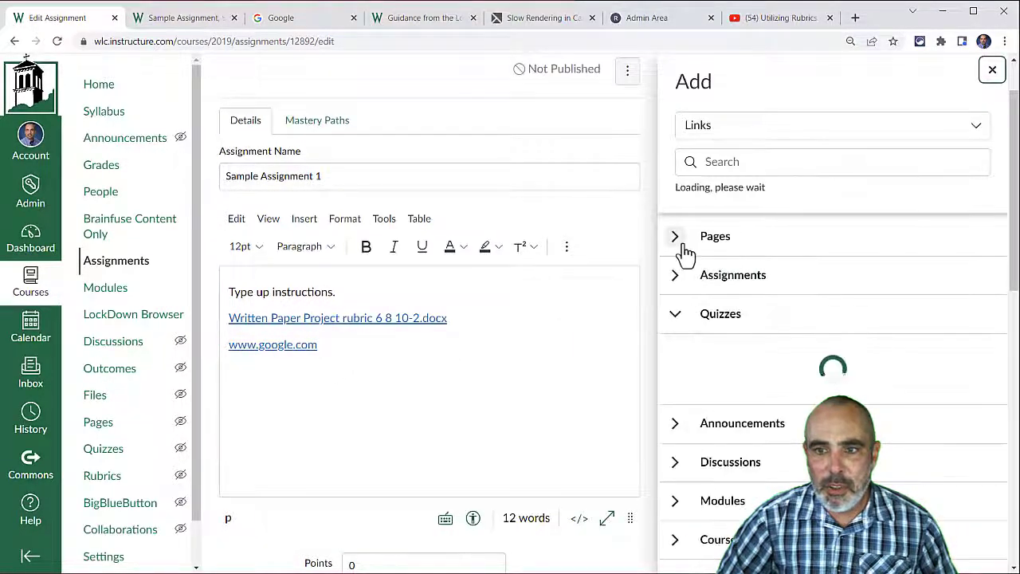
click(676, 237)
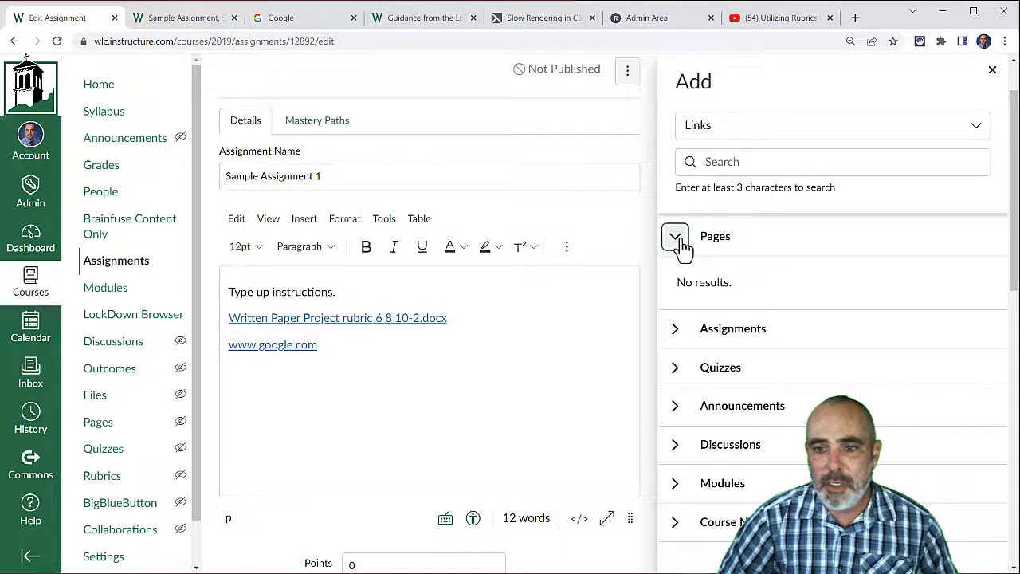
click(676, 522)
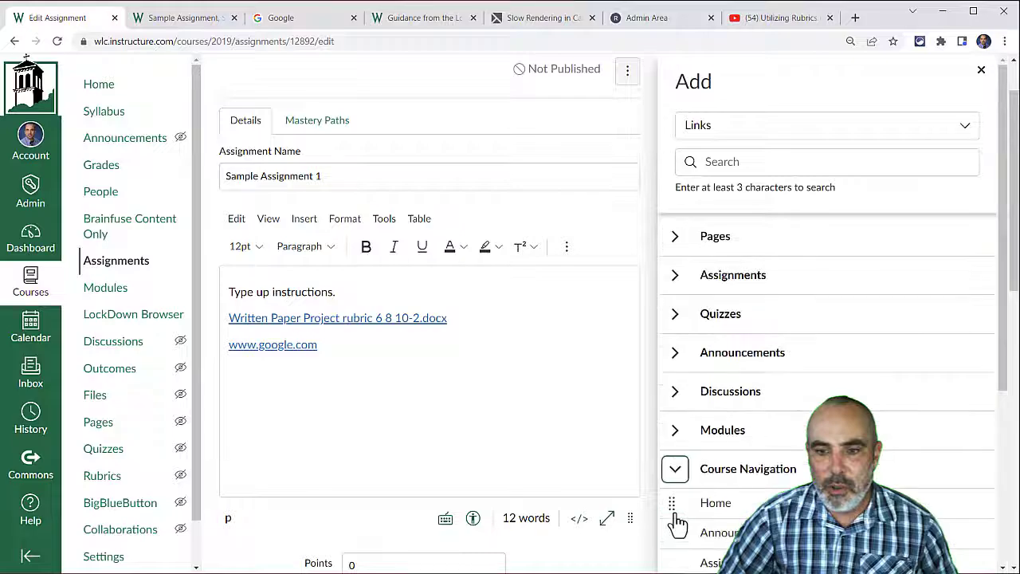
scroll(765, 462, down, 3)
click(721, 481)
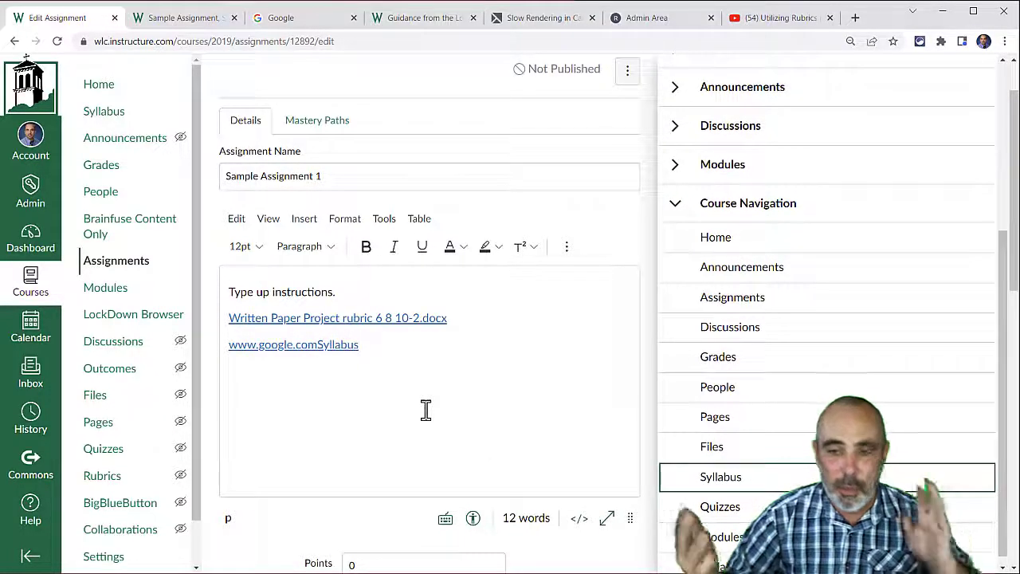
click(676, 203)
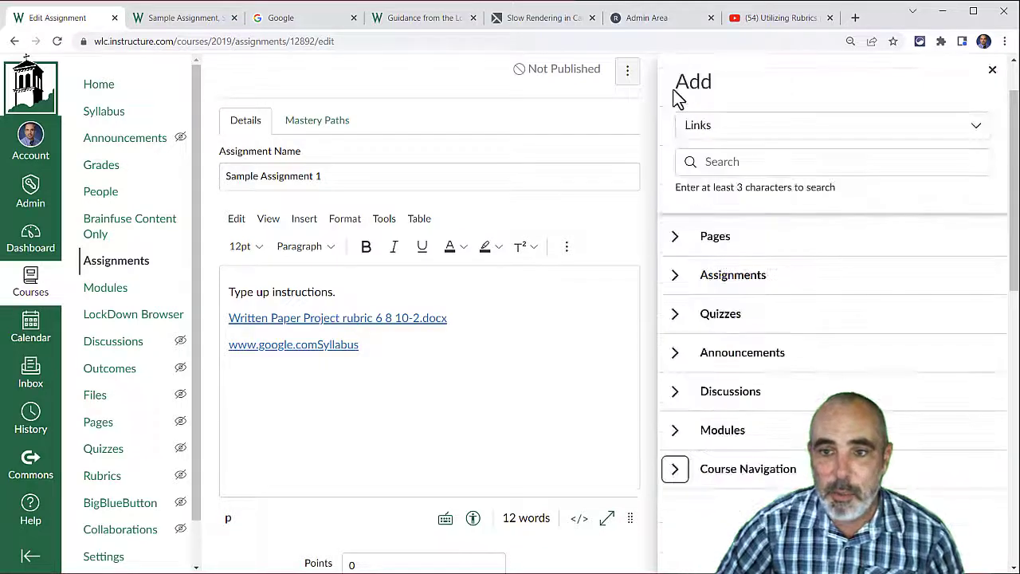
click(993, 70)
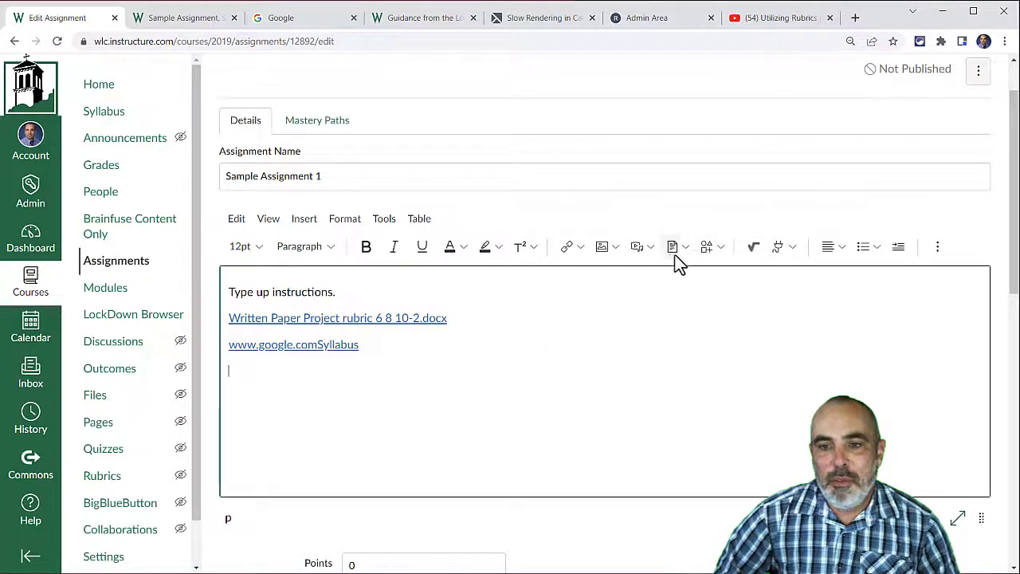
- Record a media clip about 8 seconds long and save it into the description below the links
click(653, 251)
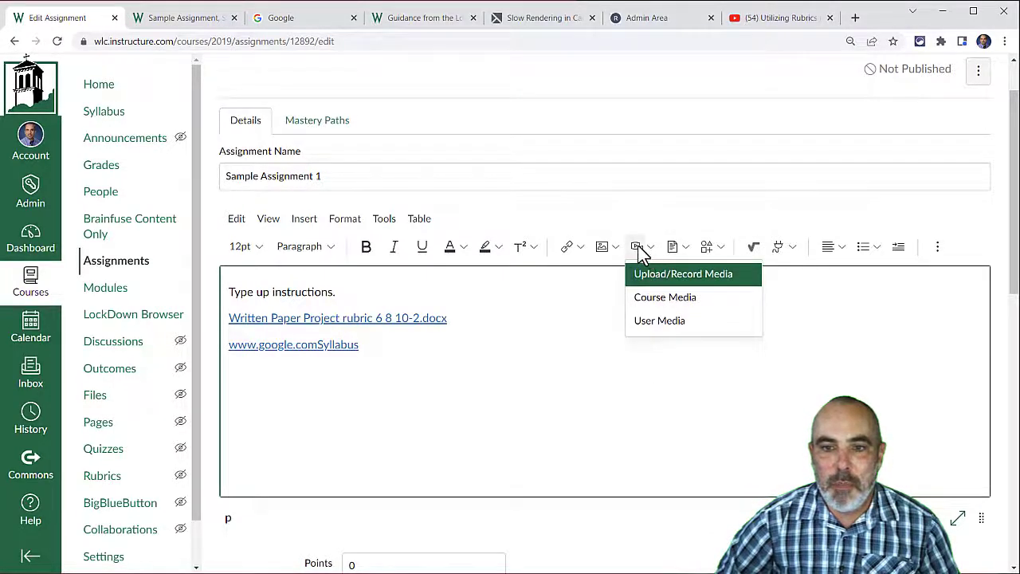
click(656, 279)
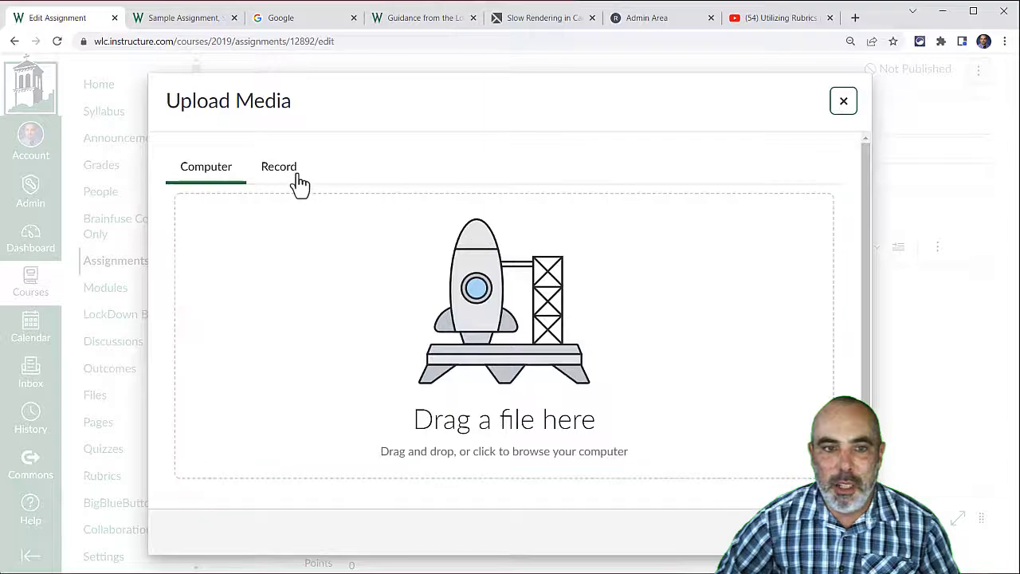
click(288, 170)
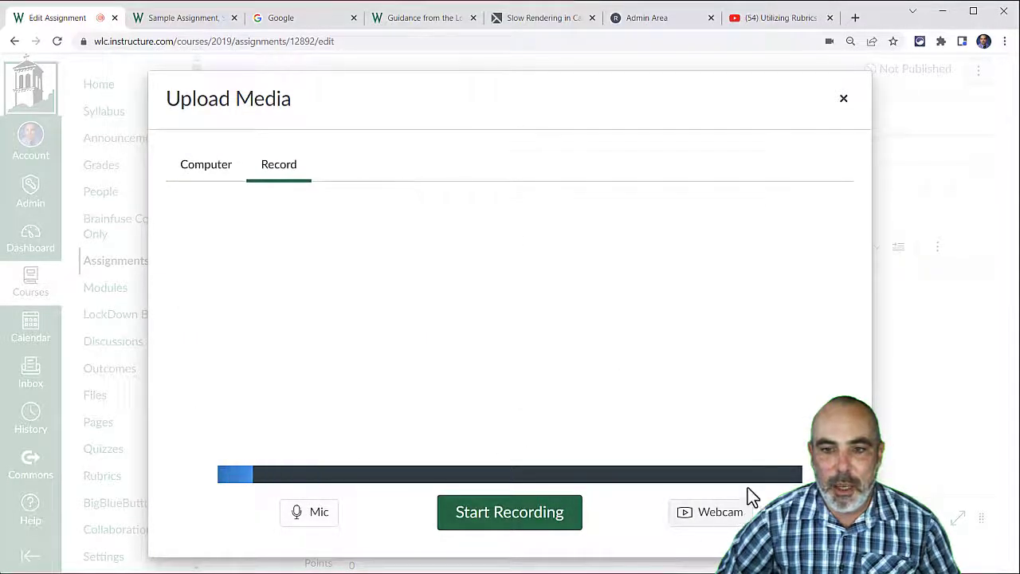
click(547, 520)
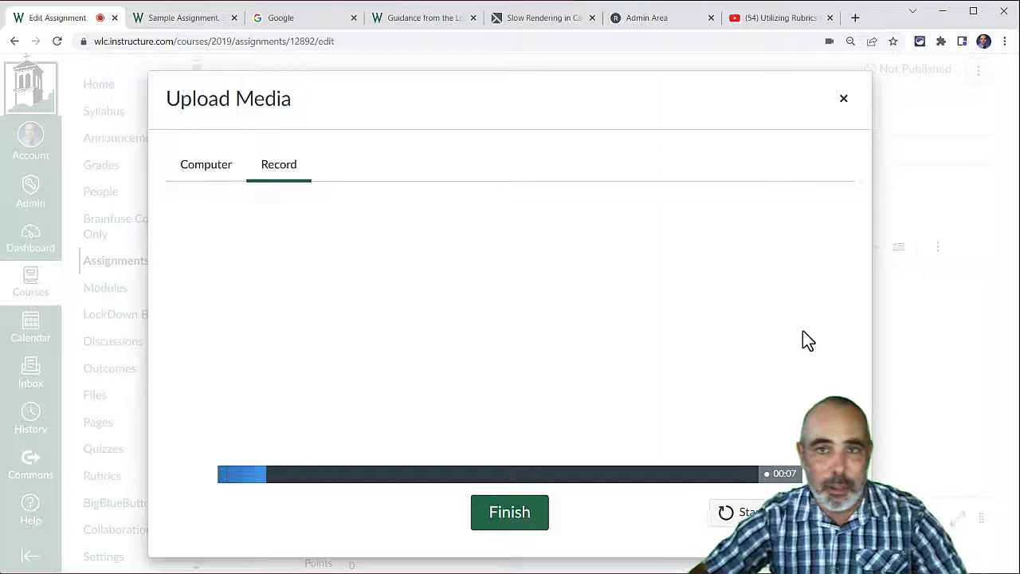
click(490, 510)
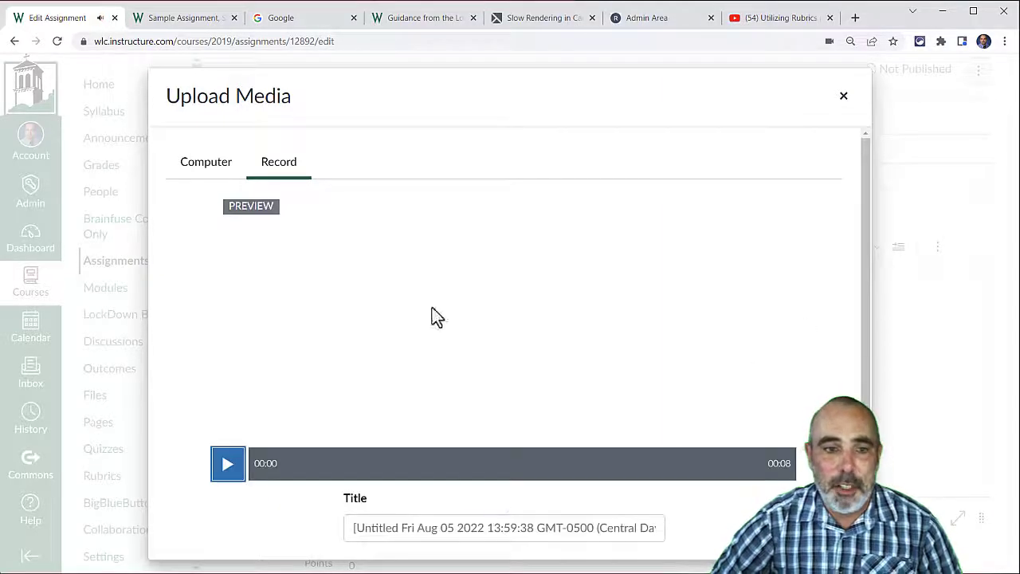
scroll(475, 406, down, 1)
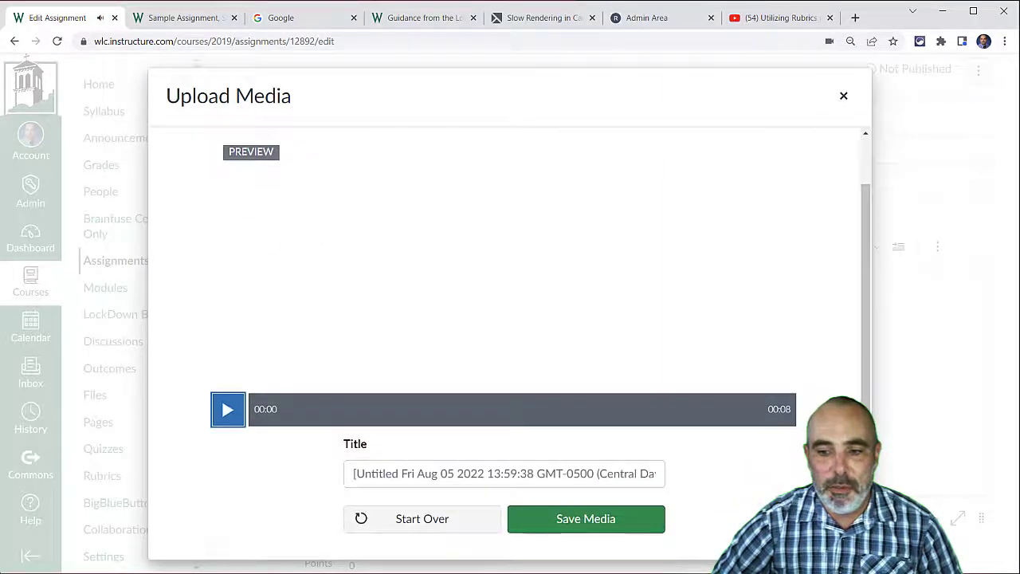
click(610, 529)
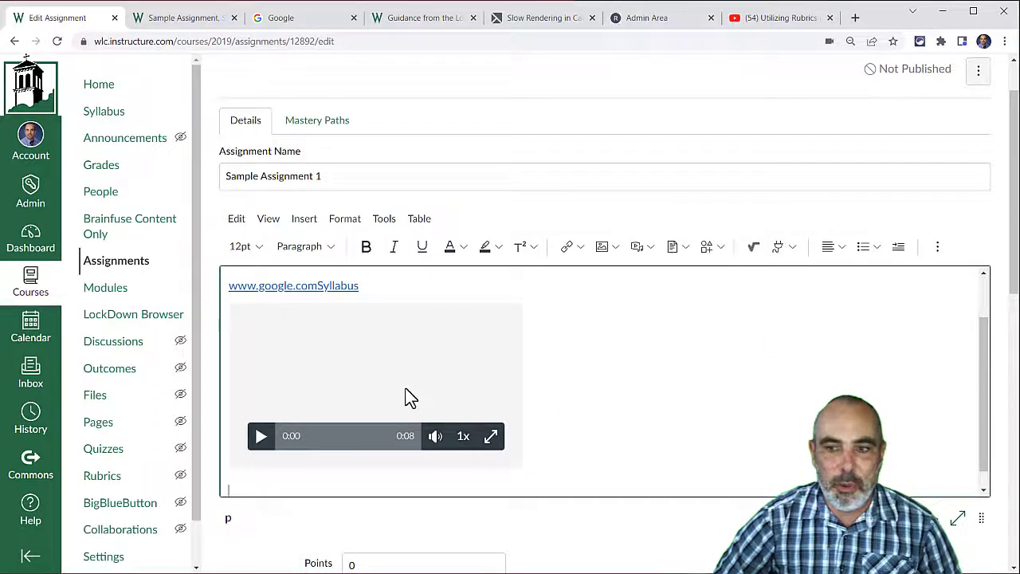
- Switch to YouTube and copy the embed code of the "Utilizing Rubrics in Canvas" video
click(765, 20)
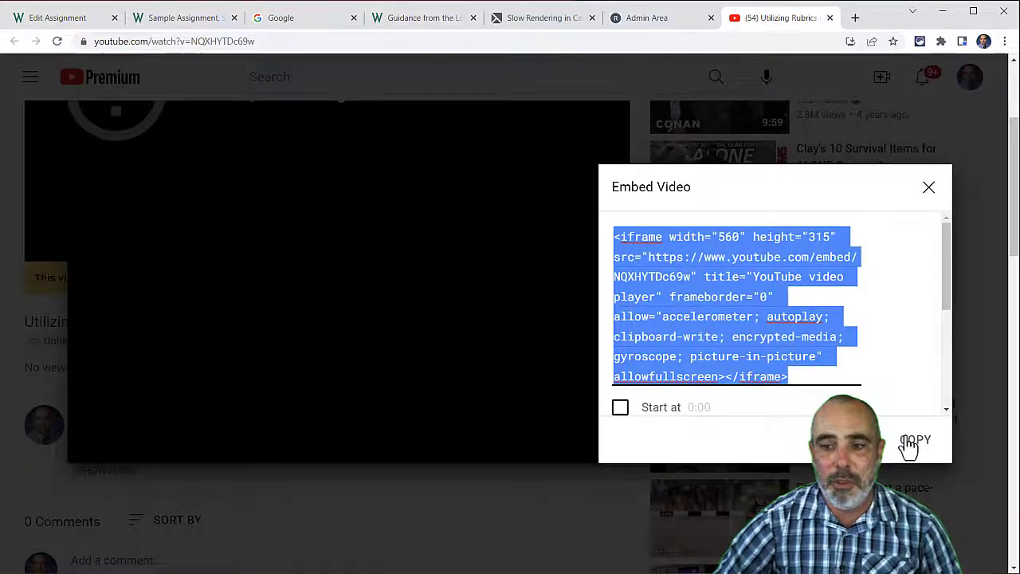
click(929, 187)
scroll(216, 305, up, 1)
scroll(217, 306, up, 1)
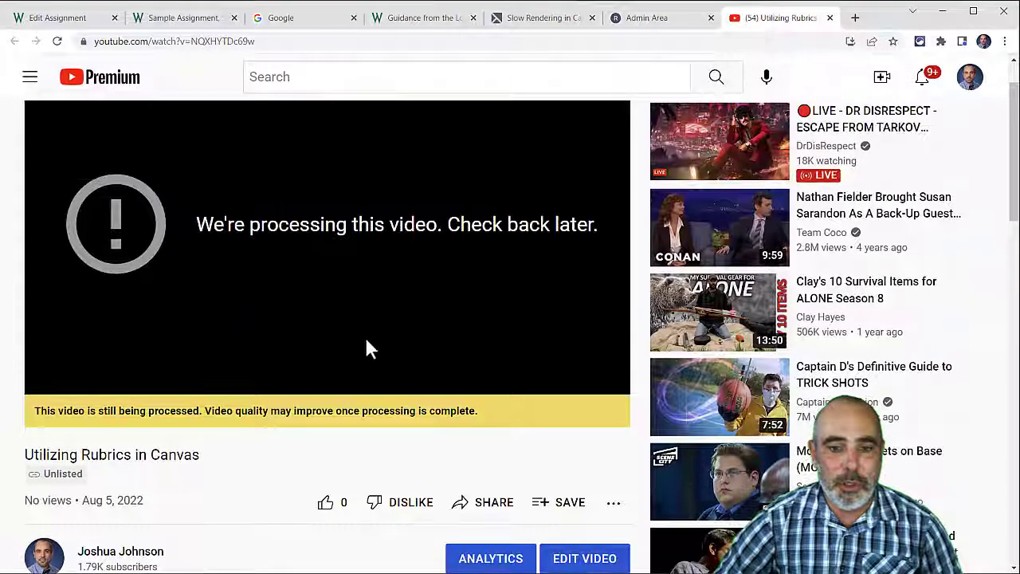
click(501, 502)
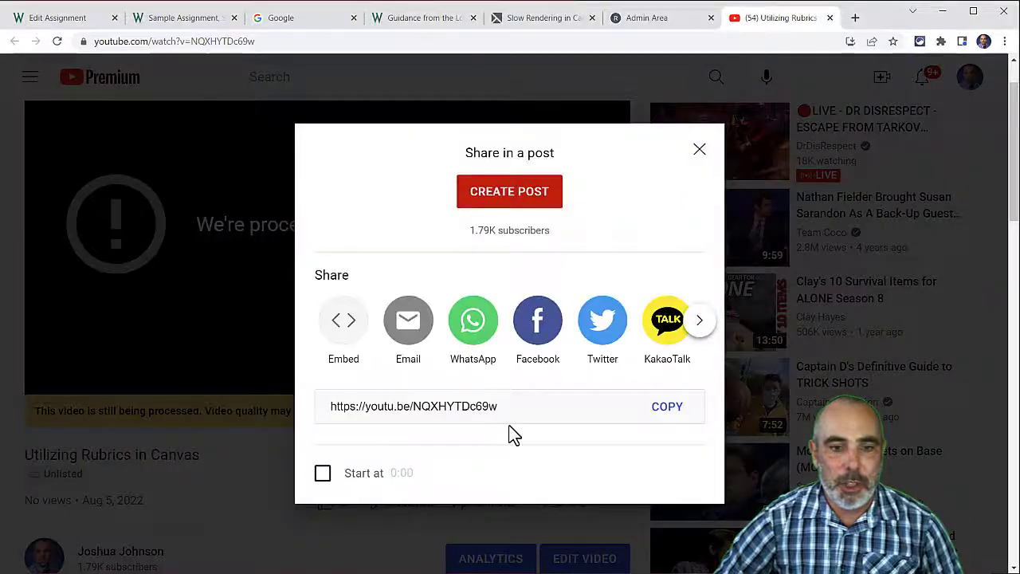
click(349, 332)
click(918, 445)
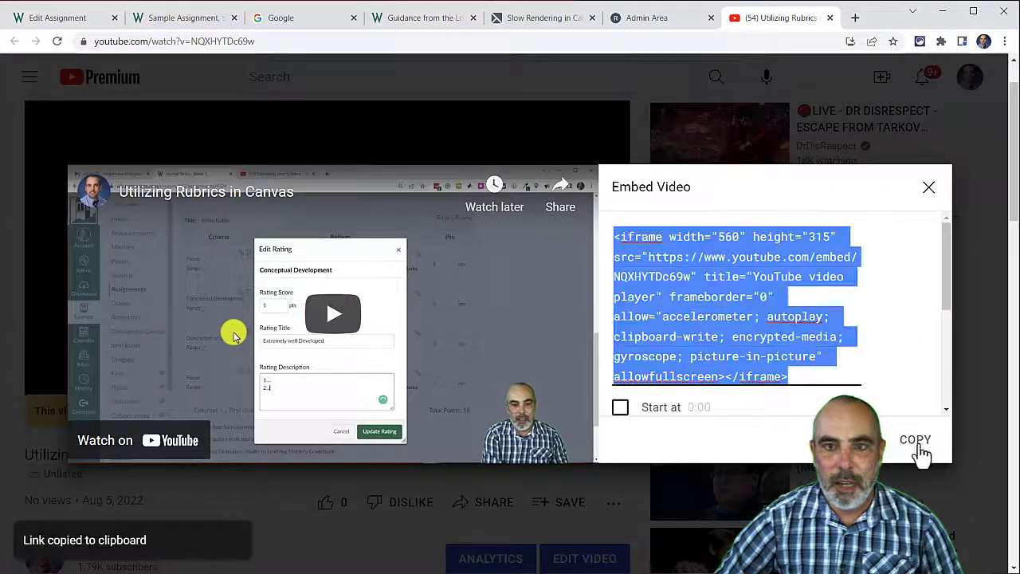
- Switch back to the Canvas assignment and embed the copied YouTube video code in the description below the recorded media
click(62, 21)
scroll(621, 365, down, 1)
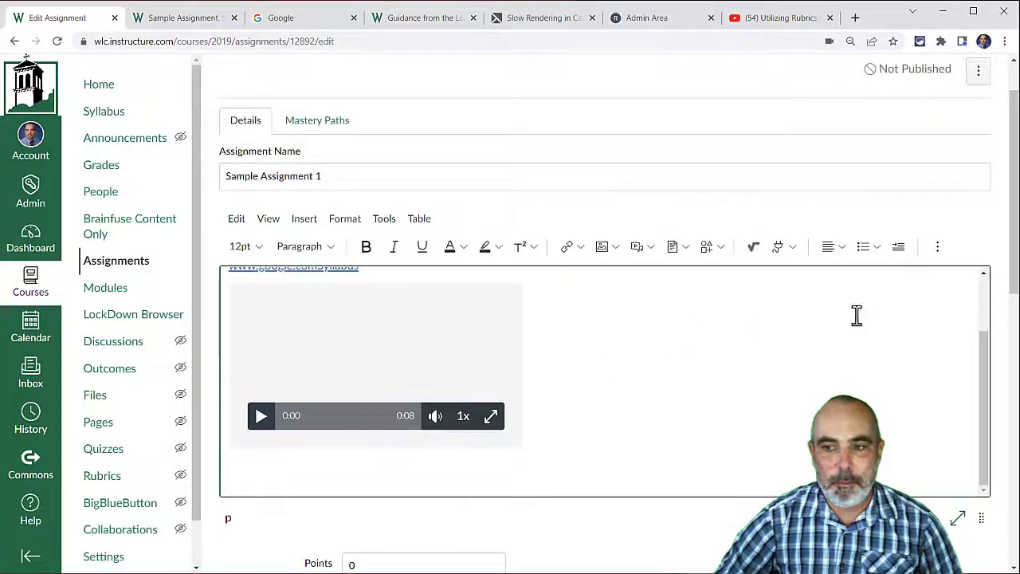
click(938, 249)
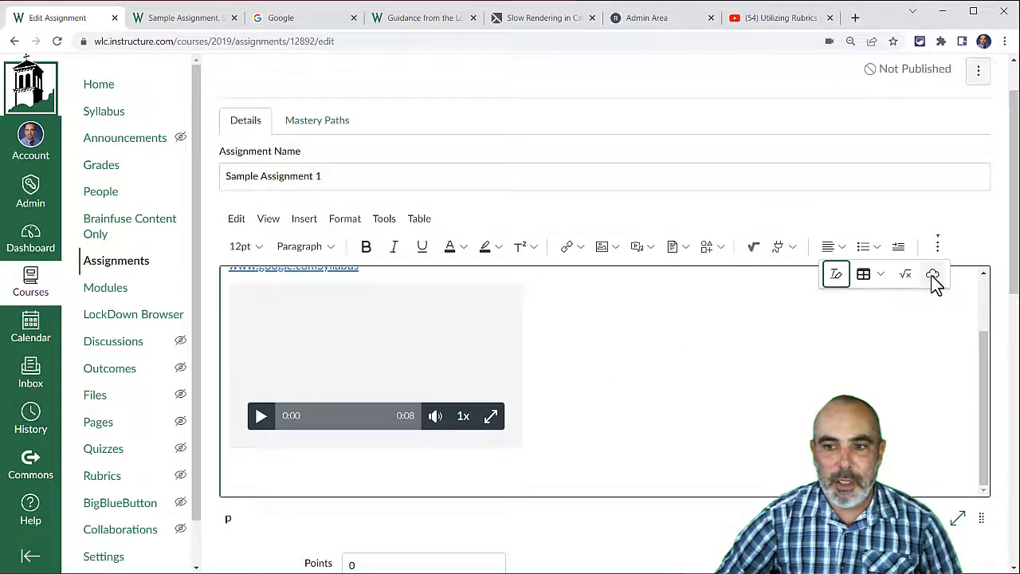
click(935, 278)
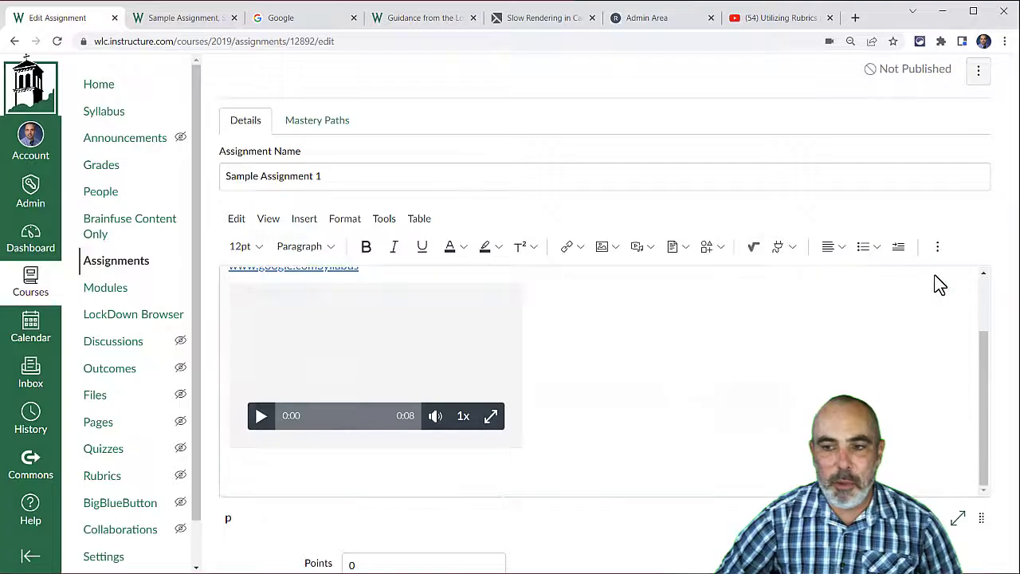
click(342, 336)
key(ctrl+v)
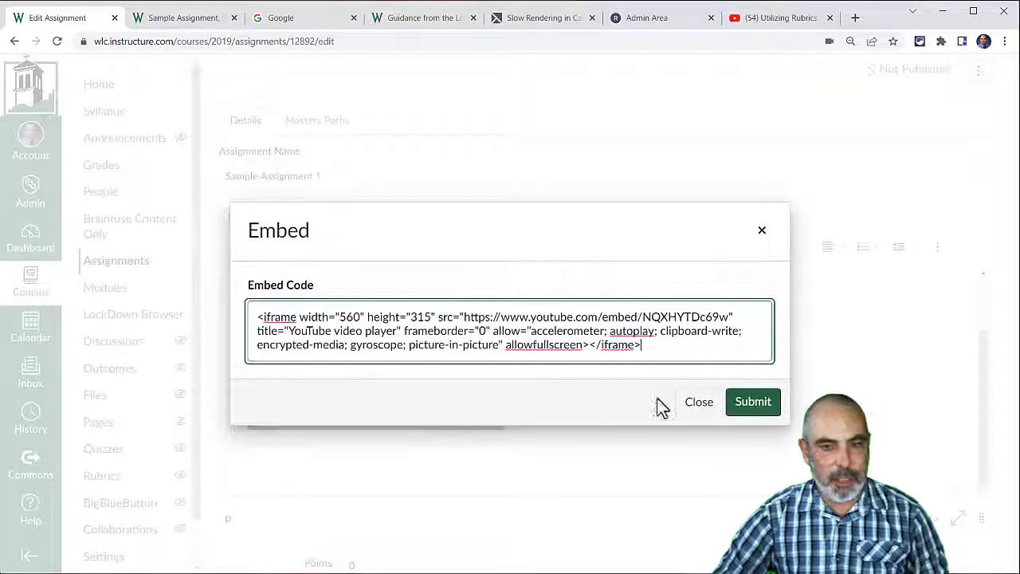
click(761, 399)
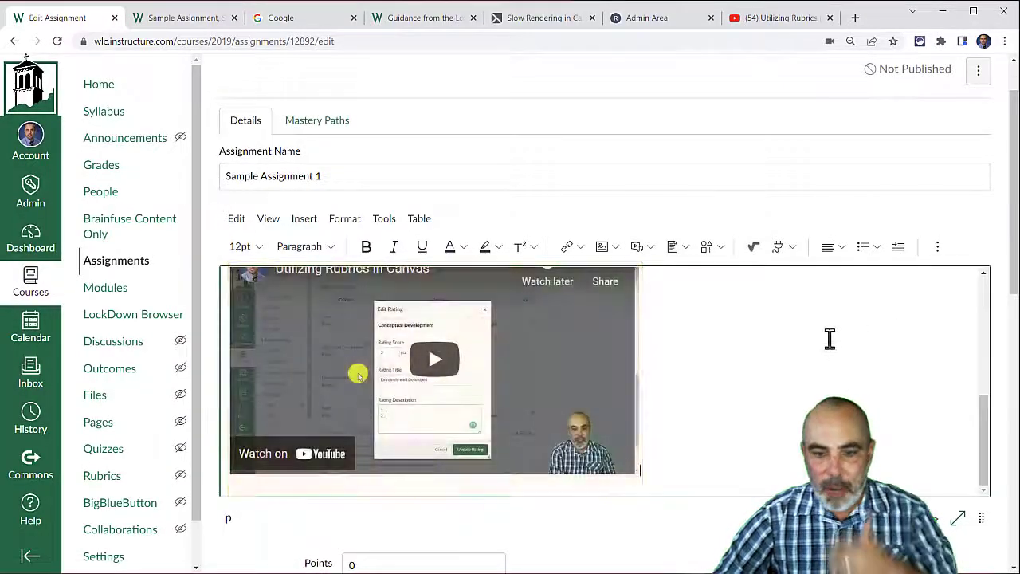
scroll(828, 340, up, 1)
scroll(819, 338, down, 1)
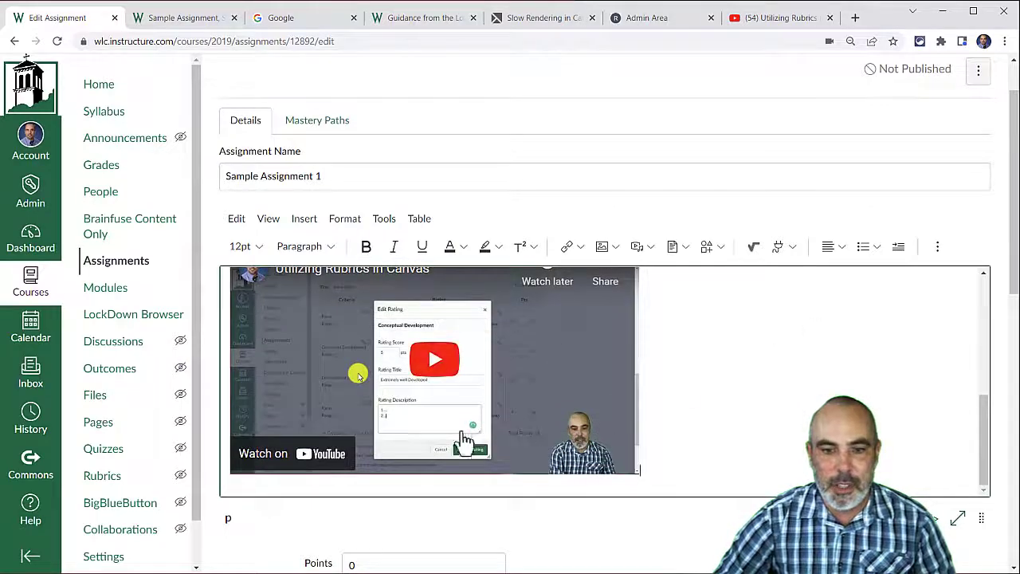
- Save Sample Assignment 1 without further setting changes and review the links and videos in its saved description
scroll(761, 338, down, 2)
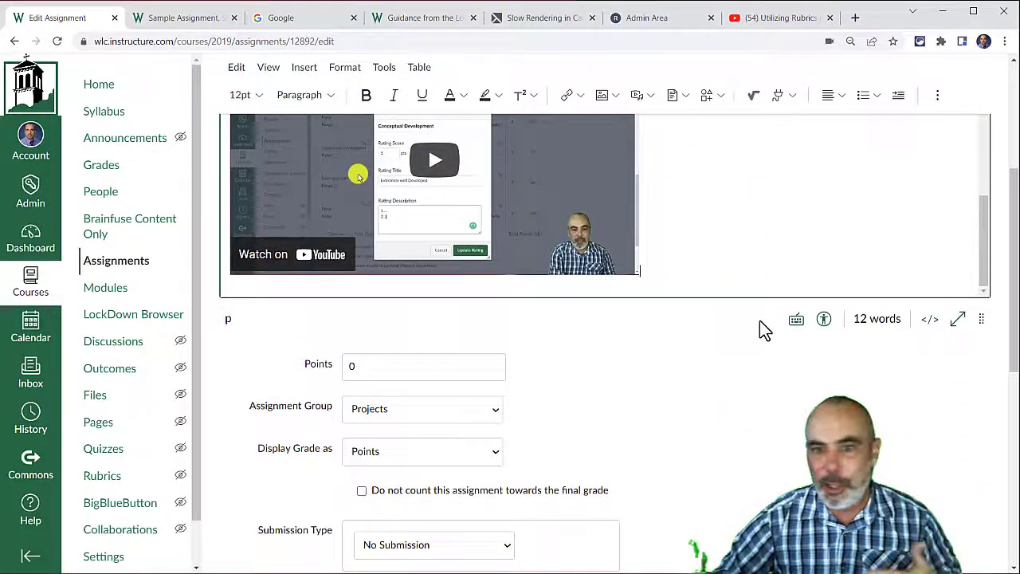
scroll(732, 332, up, 4)
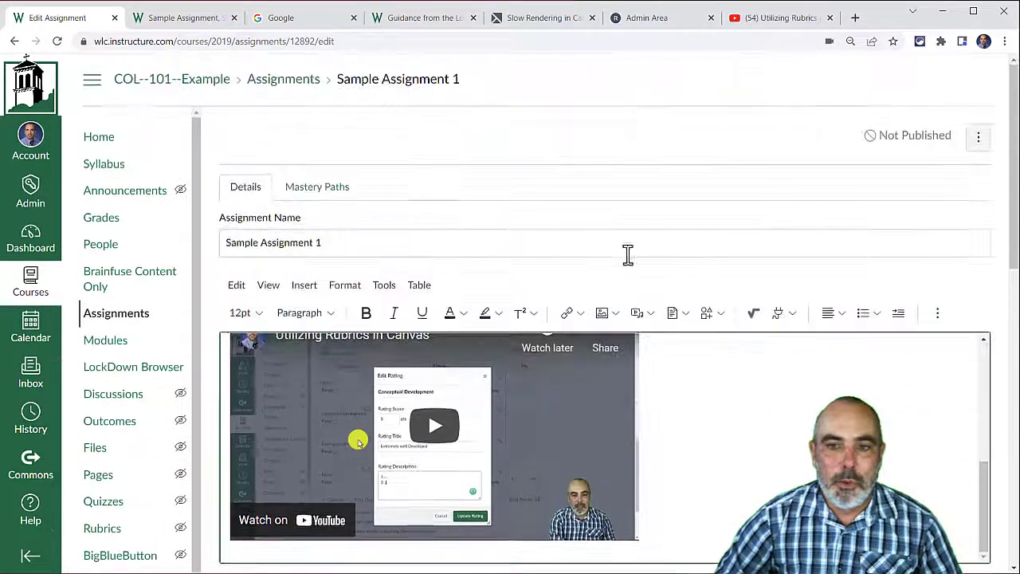
scroll(589, 309, down, 8)
scroll(884, 461, down, 2)
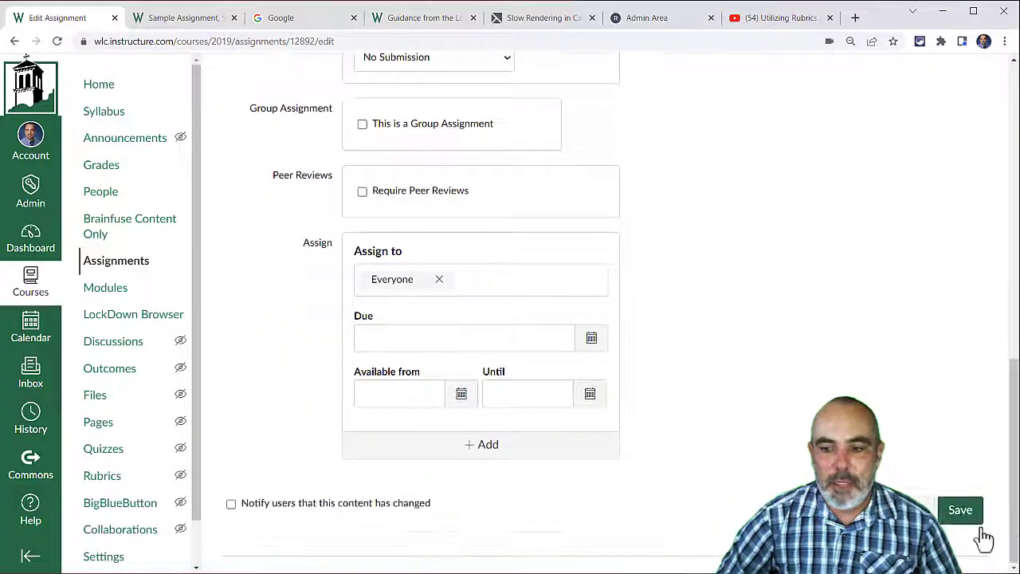
click(965, 510)
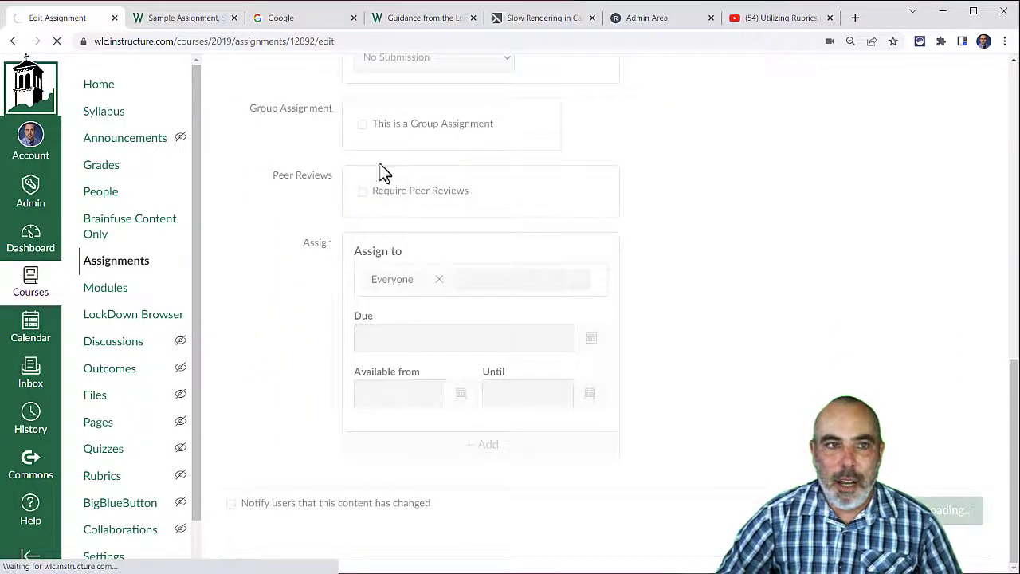
scroll(399, 228, down, 4)
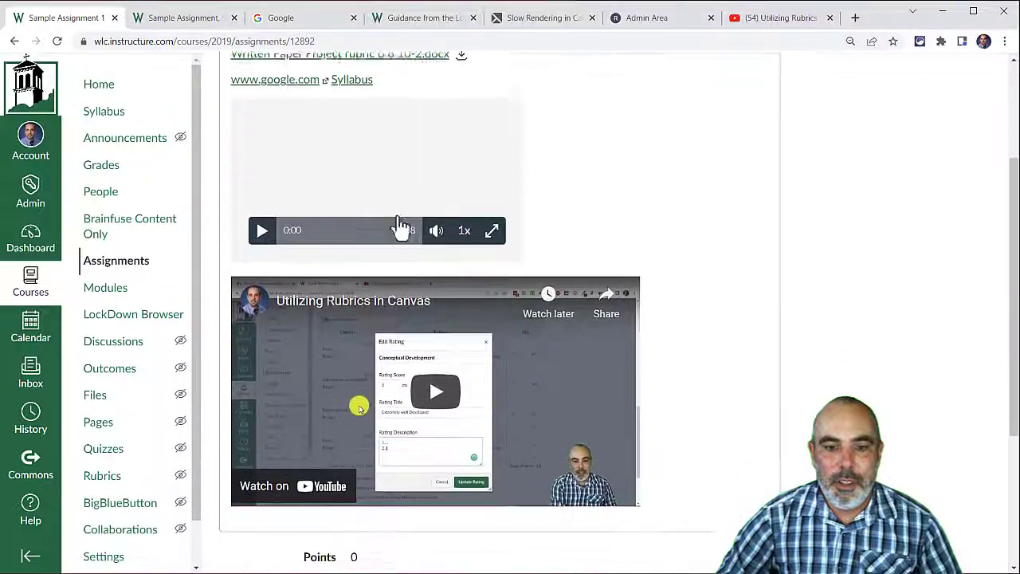
scroll(401, 399, up, 4)
scroll(430, 321, down, 1)
scroll(429, 295, down, 2)
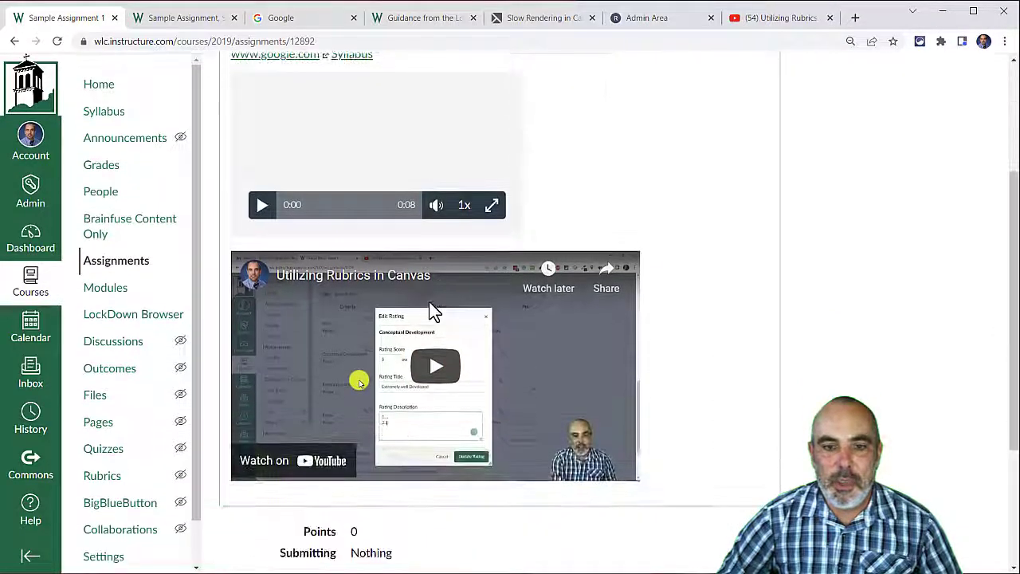
scroll(431, 303, up, 2)
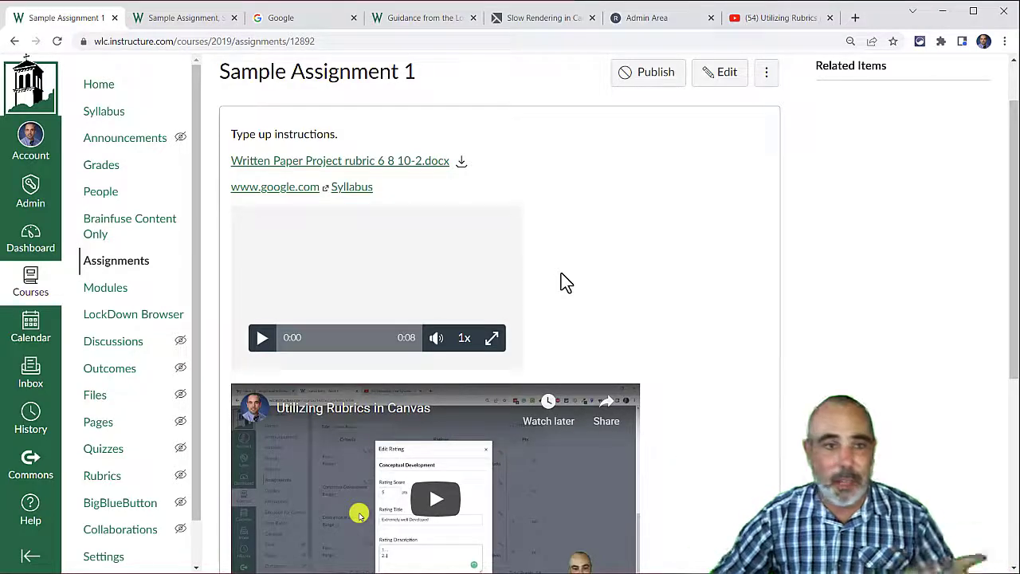
- Reopen Sample Assignment 1 for editing and set its points to 3
click(722, 74)
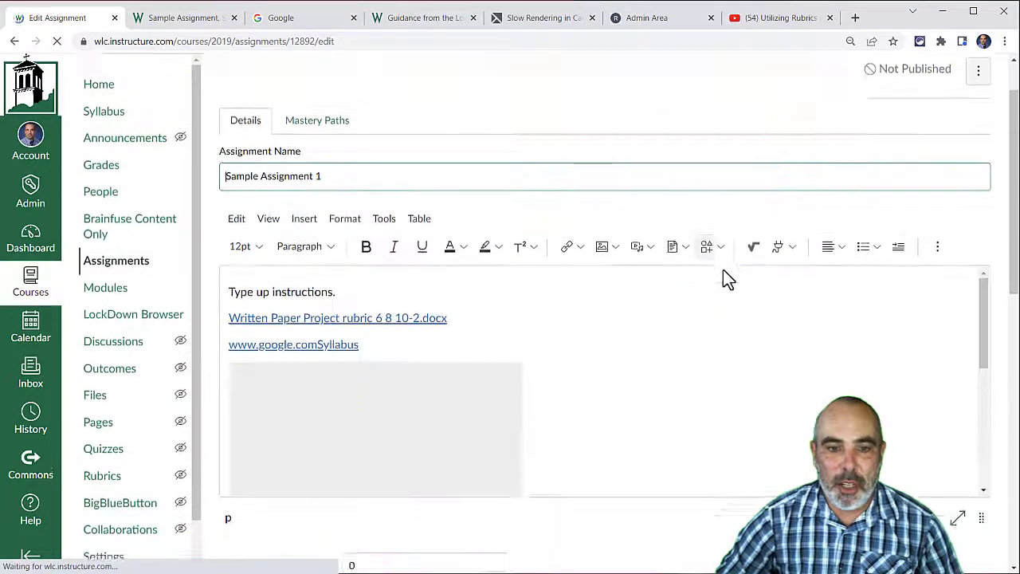
scroll(723, 271, down, 4)
click(417, 262)
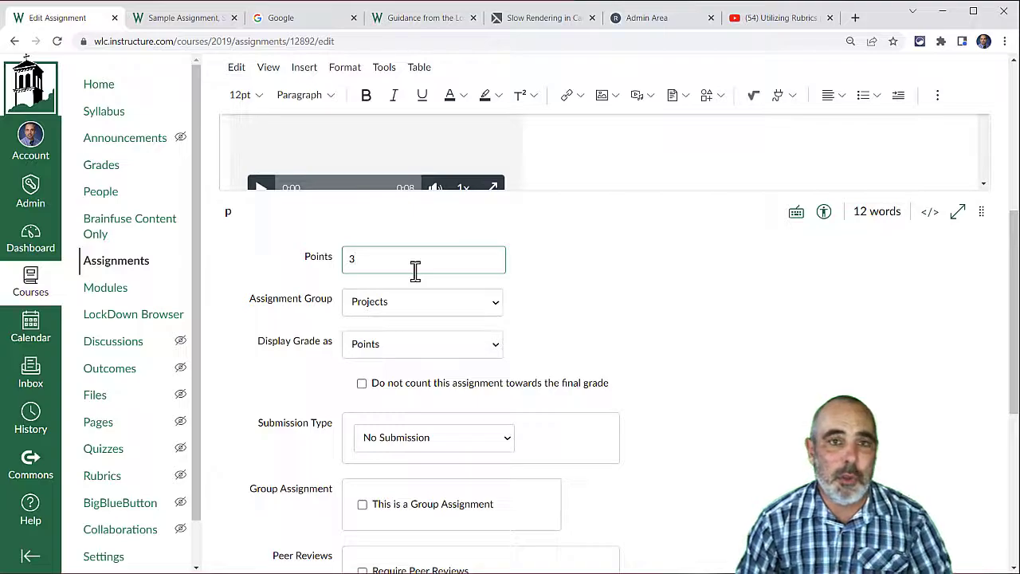
- Look over the available assignment groups, keep Projects, and clear the assignment's points value
click(436, 311)
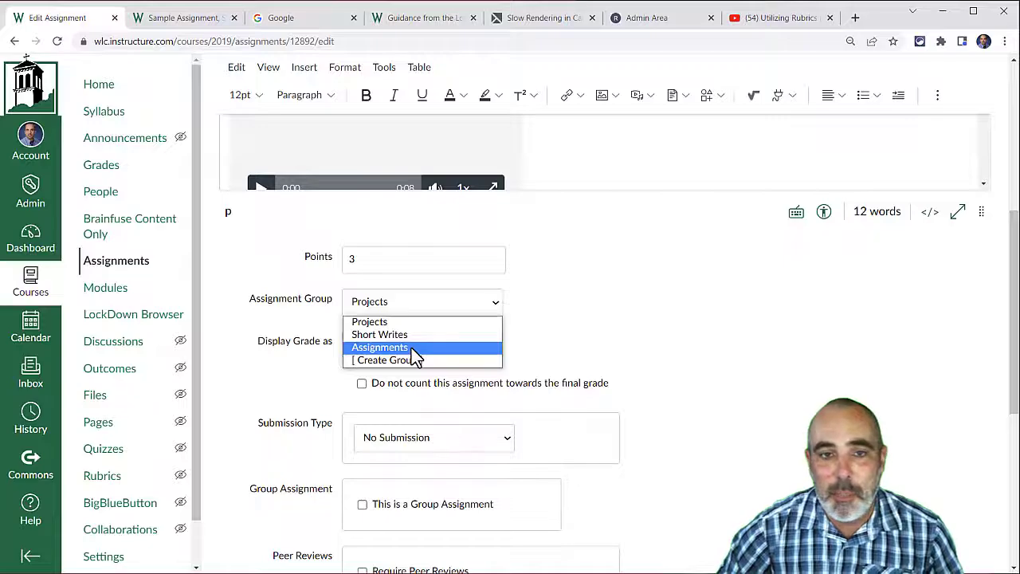
click(633, 348)
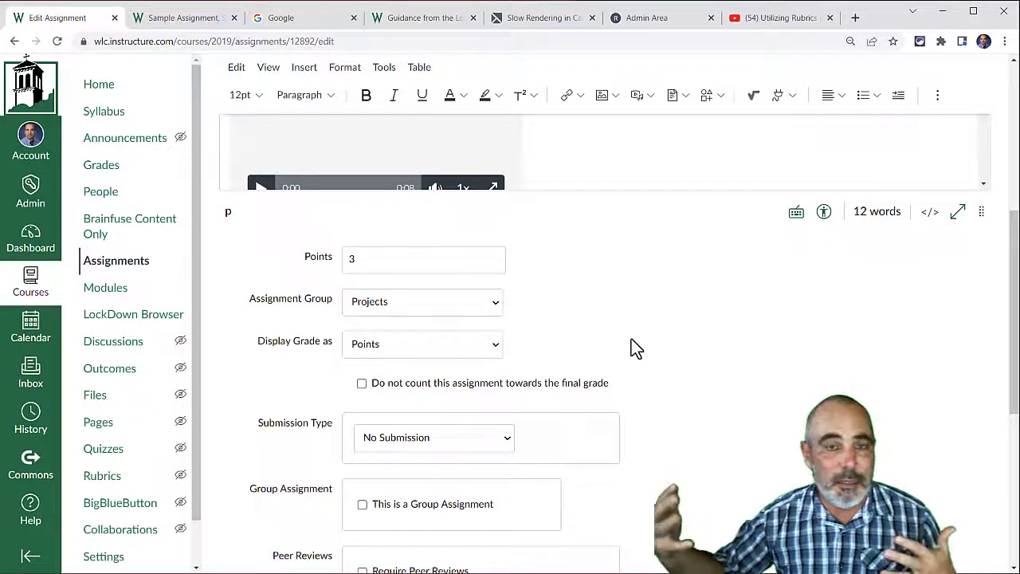
click(329, 265)
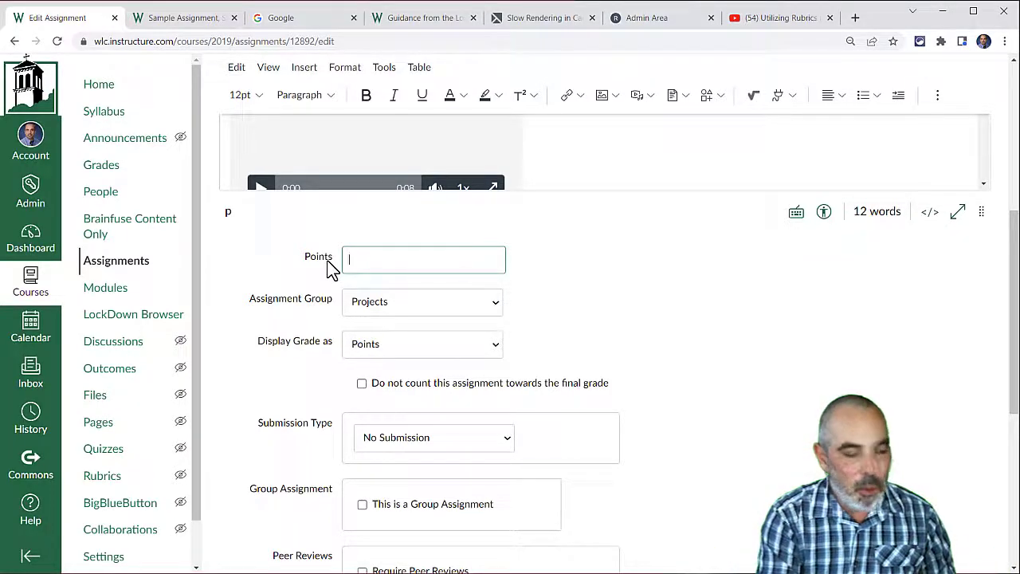
text(10)
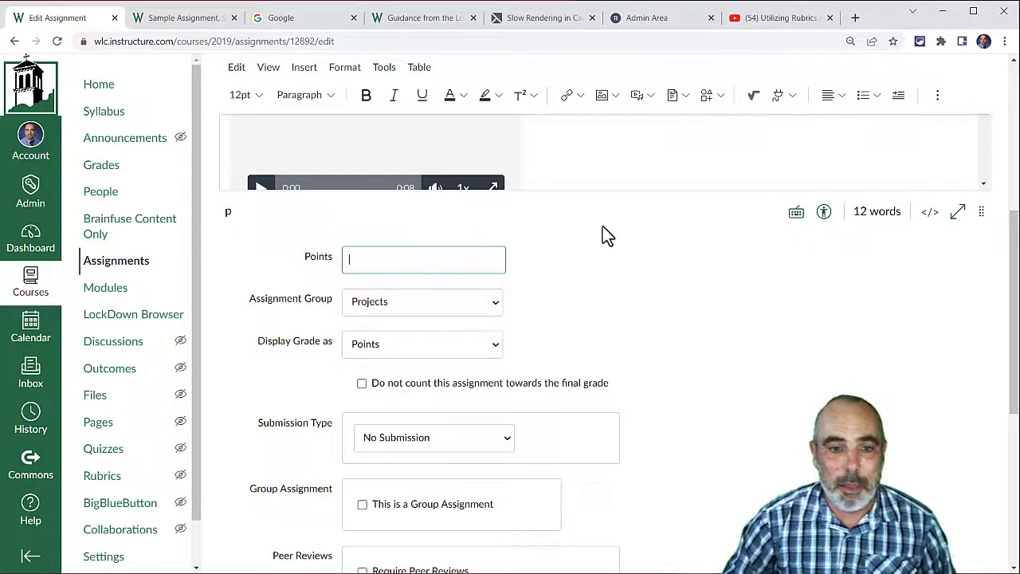
- Review the assignment group choices, including creating a new group, and the options for displaying the grade
scroll(601, 235, down, 2)
click(392, 178)
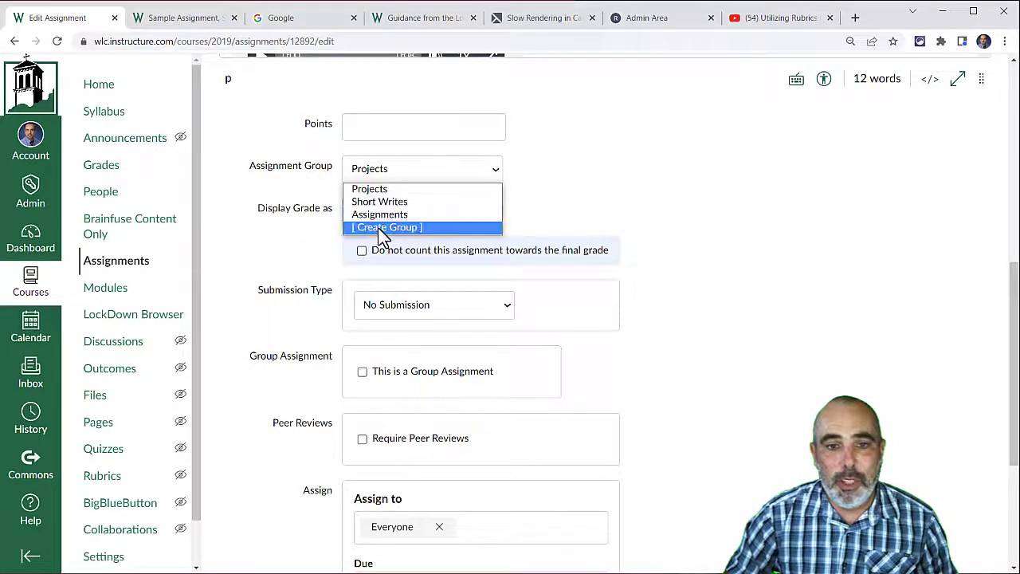
click(610, 211)
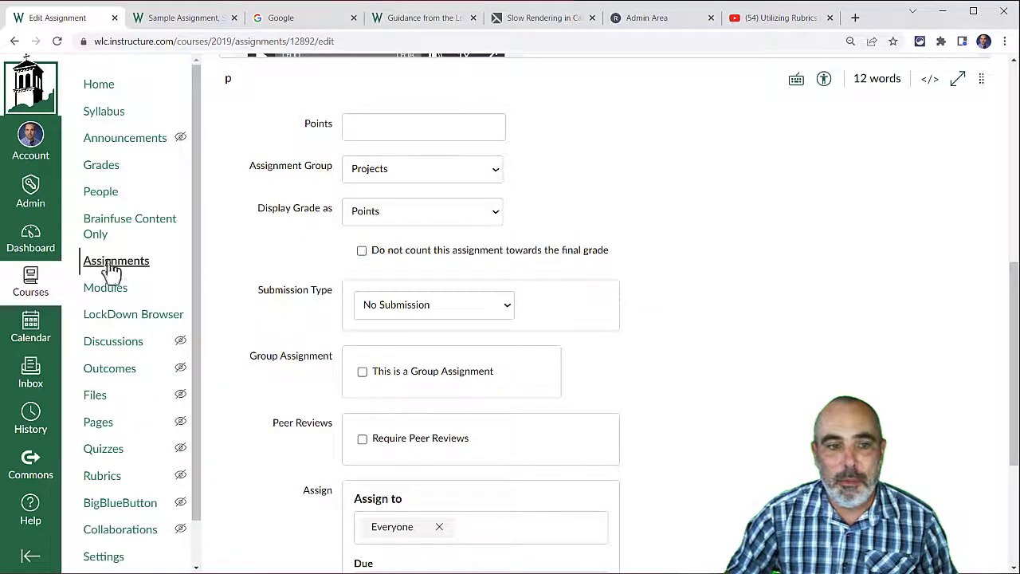
scroll(720, 234, down, 2)
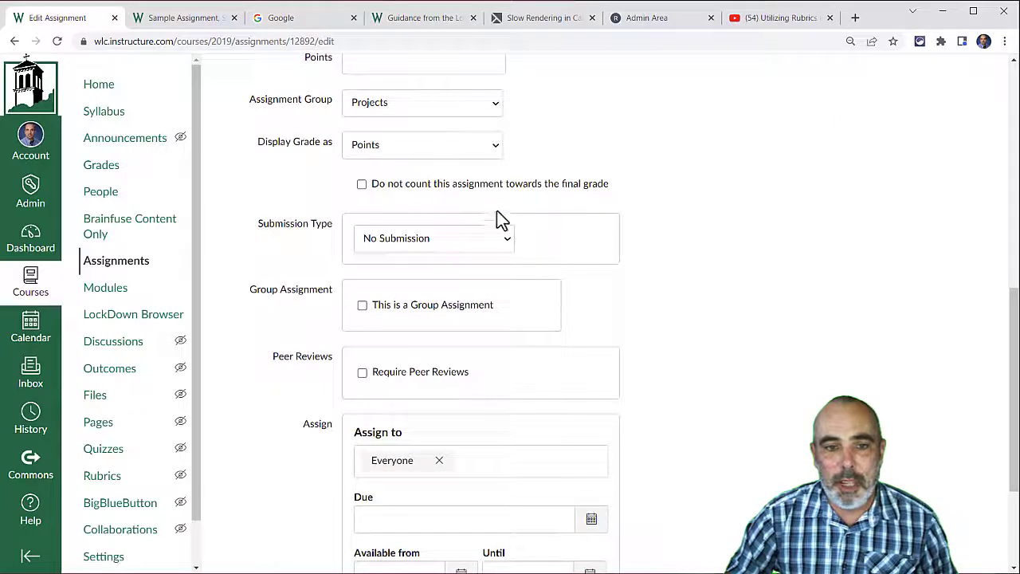
click(443, 148)
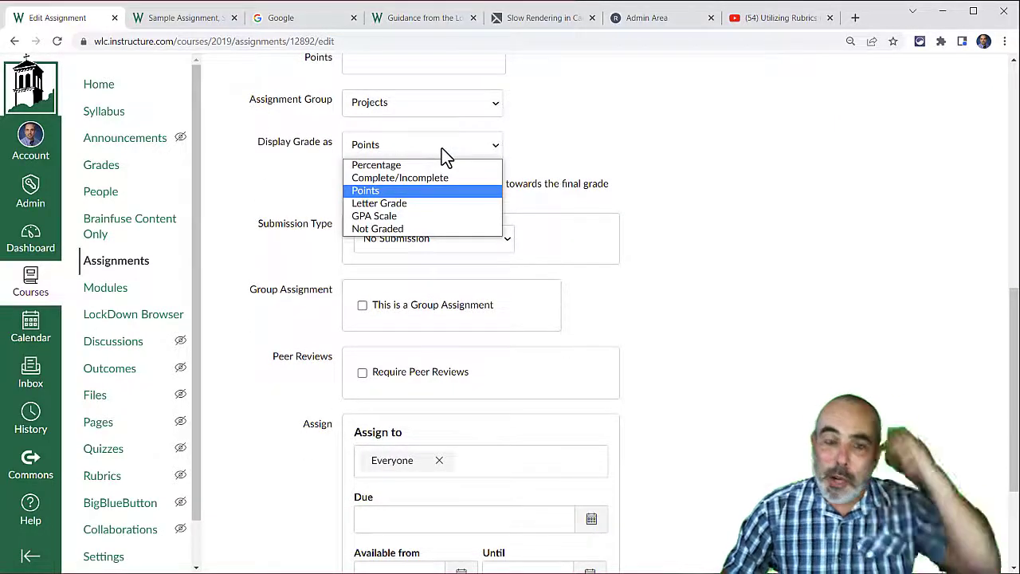
- Set the points to 3 and try displaying the grade as Percentage before choosing Letter Grade
scroll(430, 155, up, 2)
click(358, 128)
text(3)
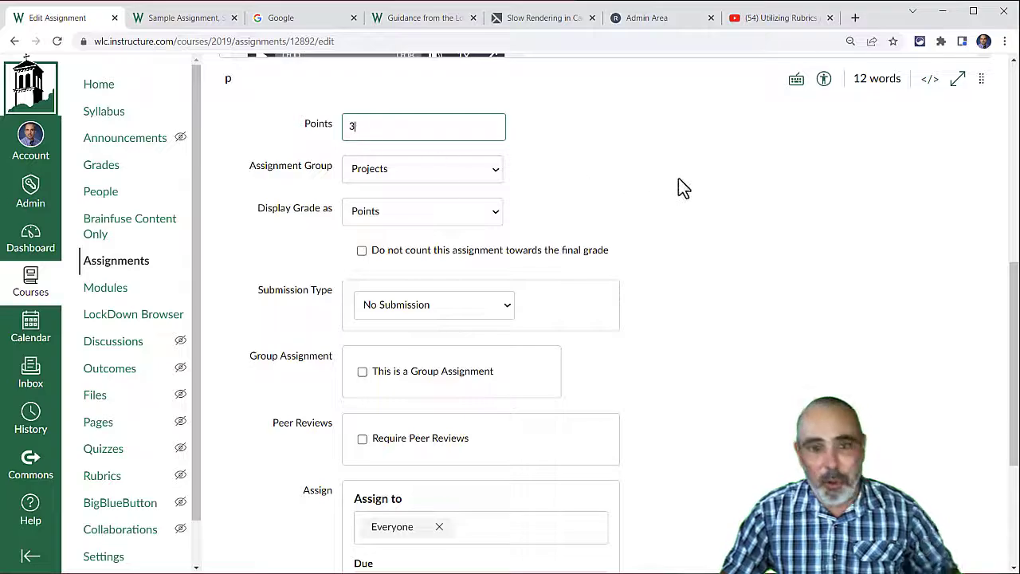
click(466, 221)
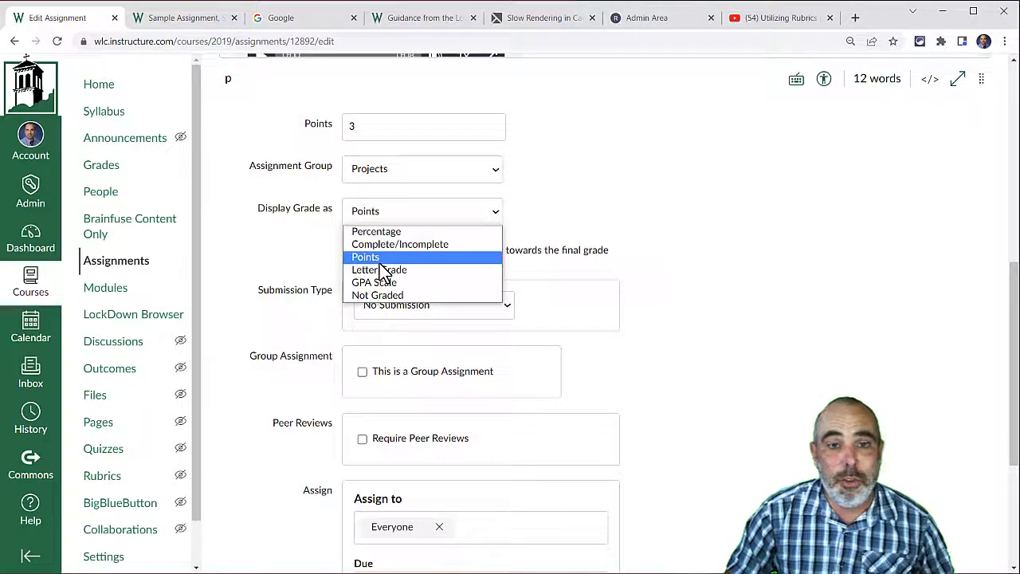
click(376, 231)
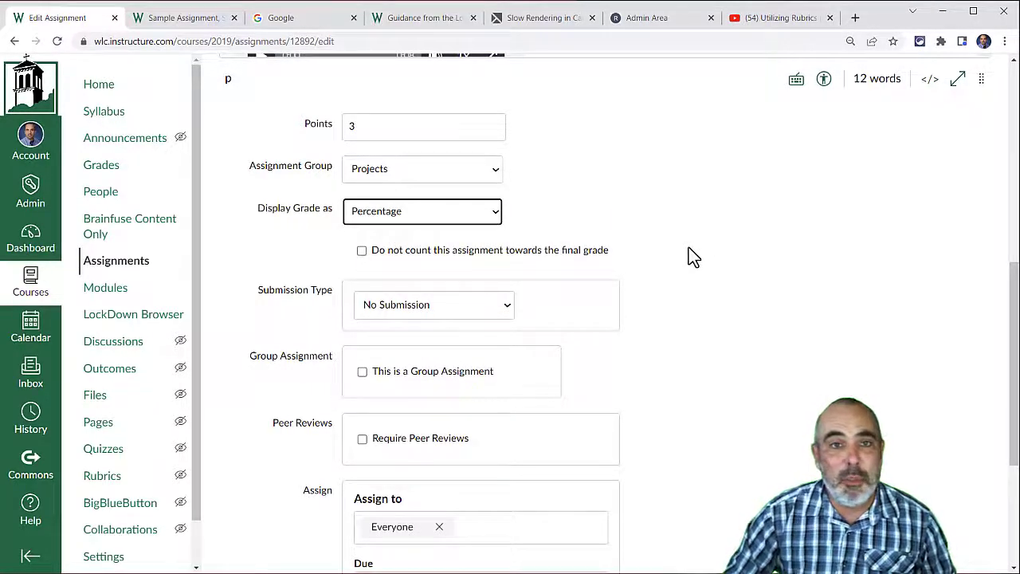
click(460, 215)
click(371, 270)
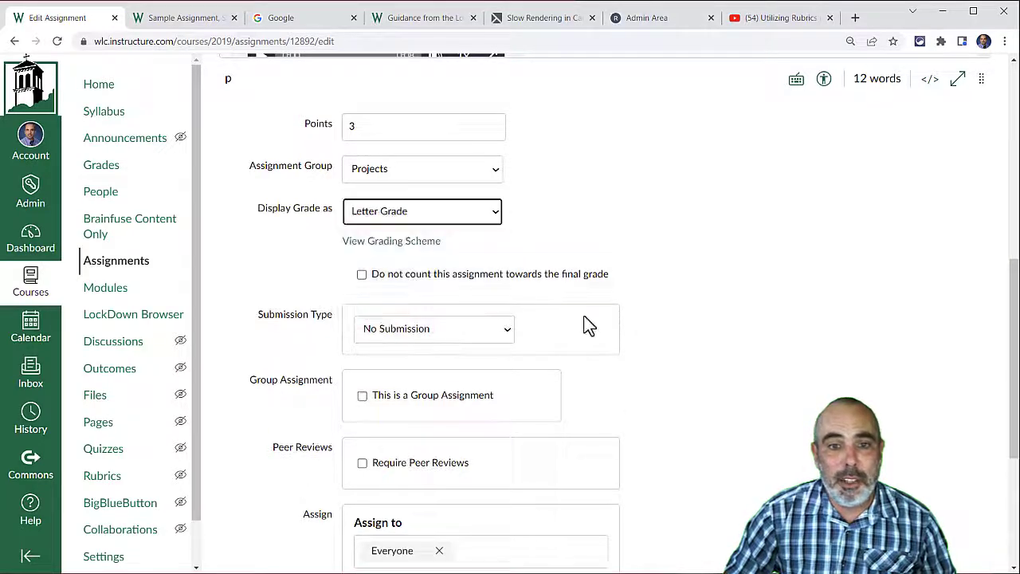
- View the letter grading scheme's ranges, and open the course's grading scheme management to review the default scale
click(389, 244)
scroll(397, 319, down, 5)
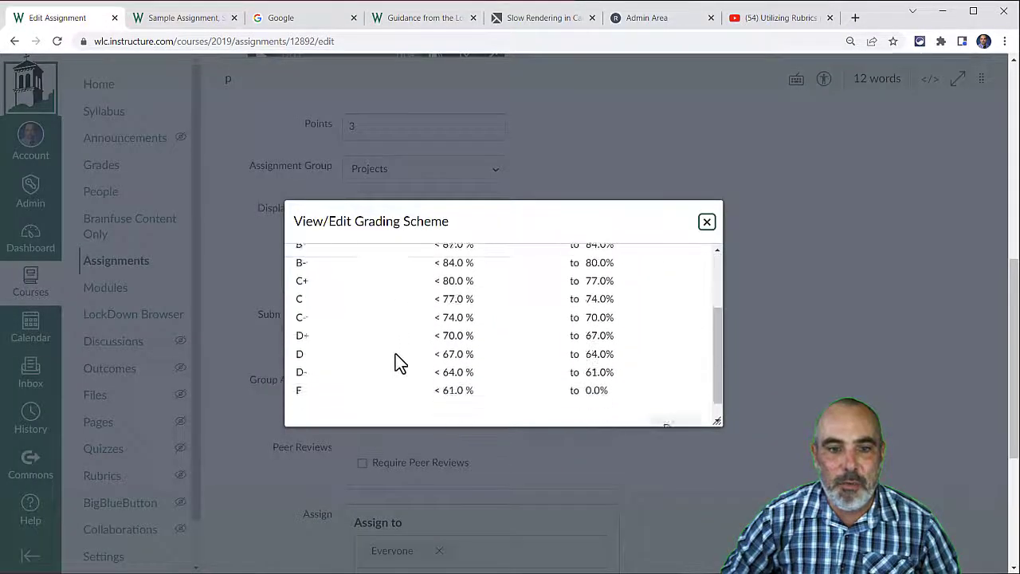
scroll(401, 376, up, 1)
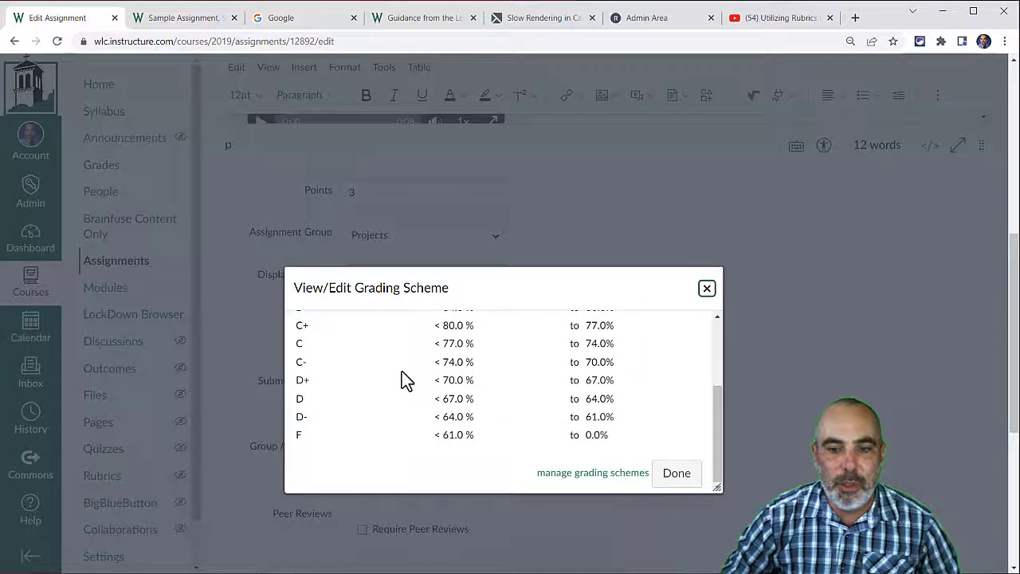
click(593, 478)
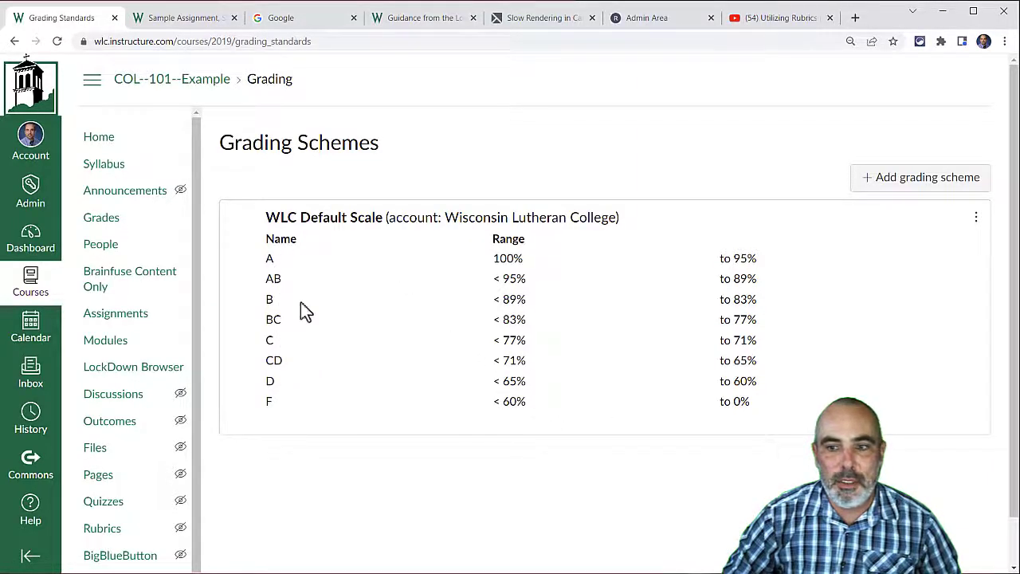
scroll(319, 440, down, 1)
scroll(747, 435, up, 1)
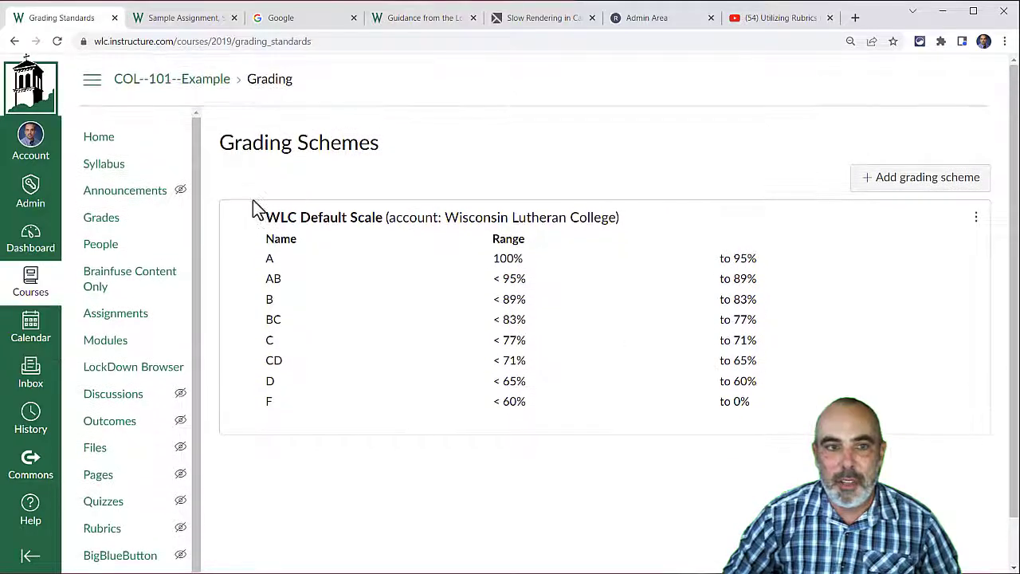
- Return to the Sample Assignment 1 edit page and look over its points, grading and submission settings
click(12, 42)
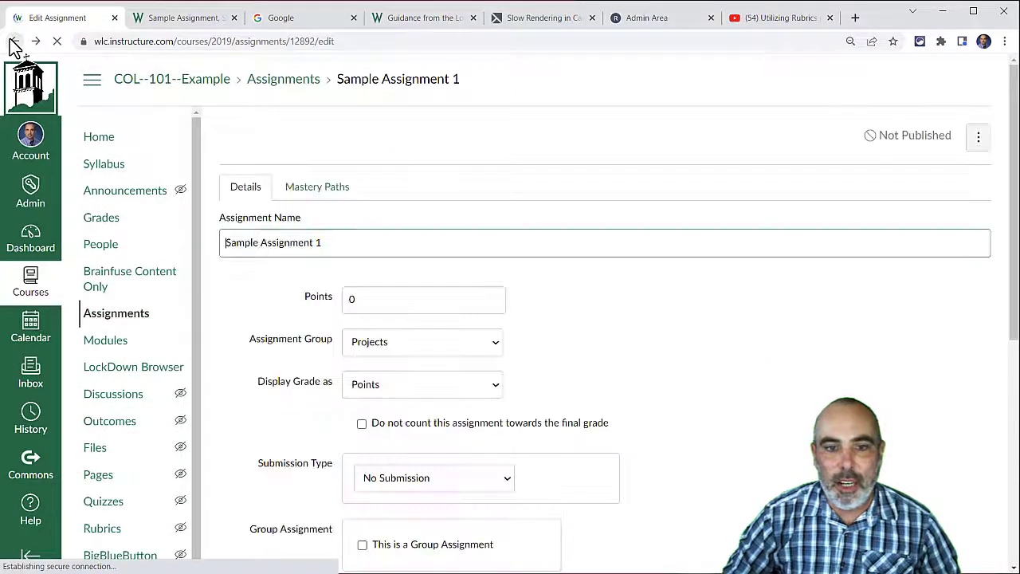
scroll(581, 250, down, 5)
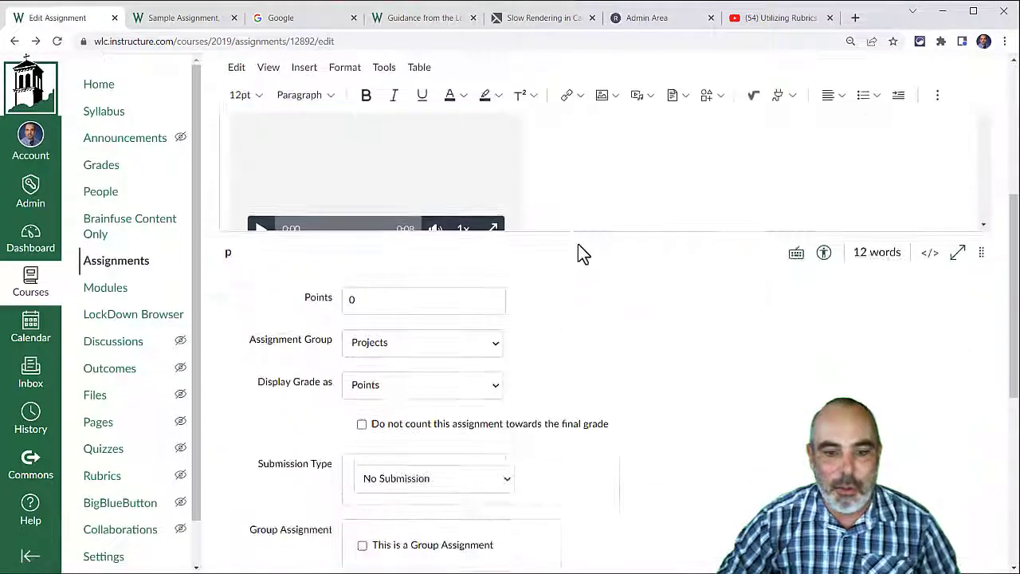
scroll(609, 287, down, 2)
scroll(685, 279, up, 2)
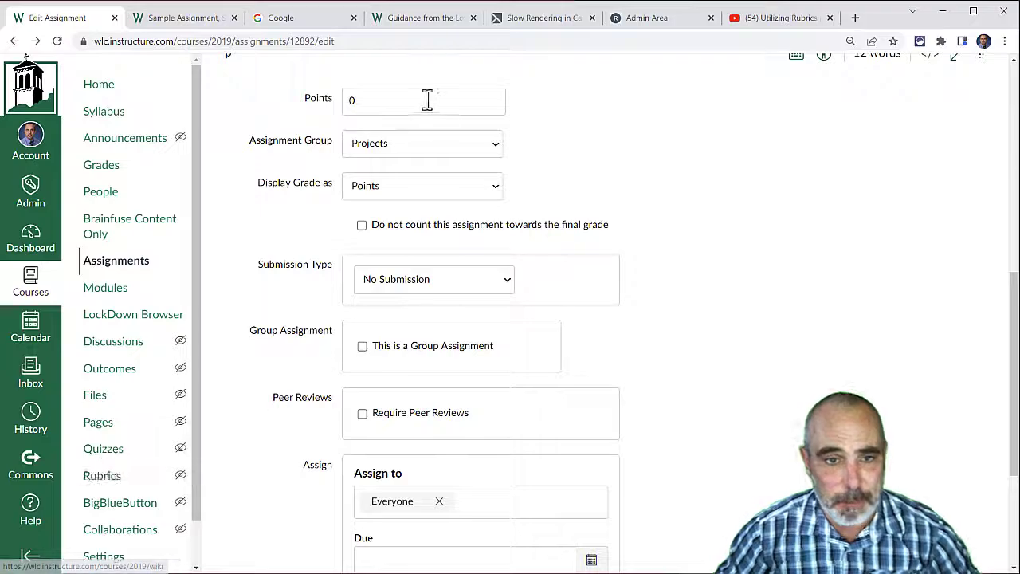
scroll(555, 216, up, 1)
scroll(556, 217, up, 1)
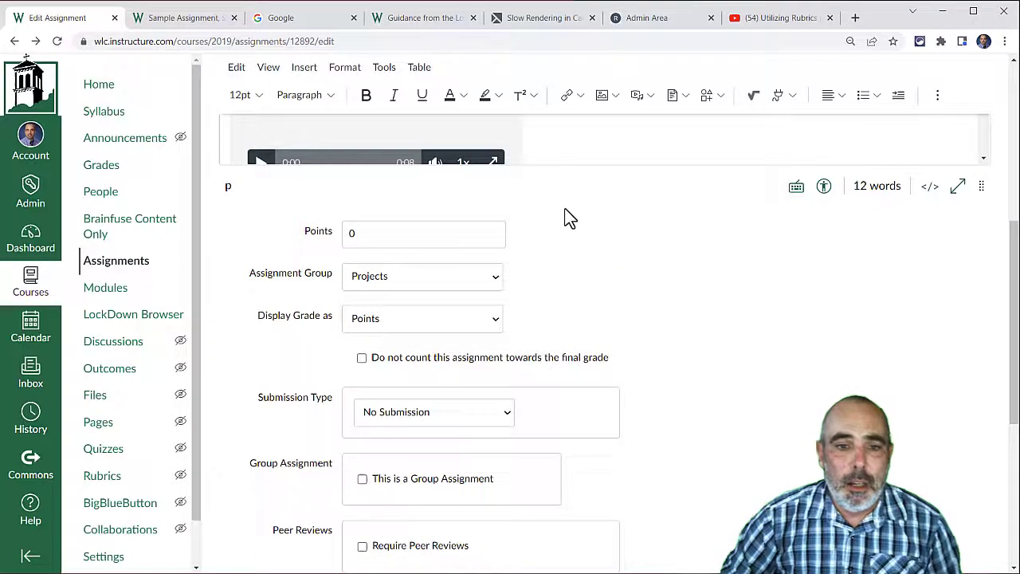
- Display the assignment's grade as Percentage and set its points to 3
click(381, 327)
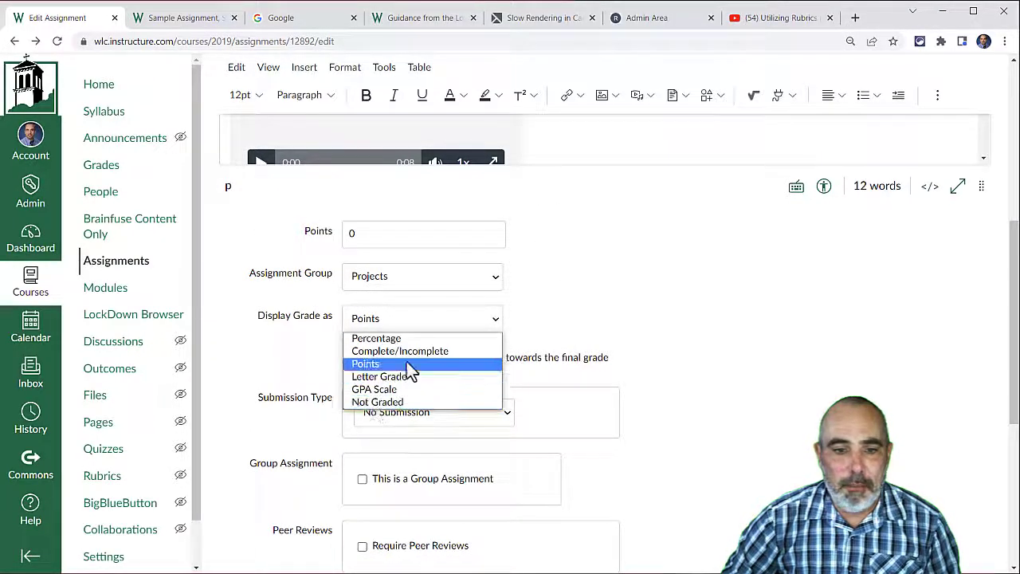
click(376, 339)
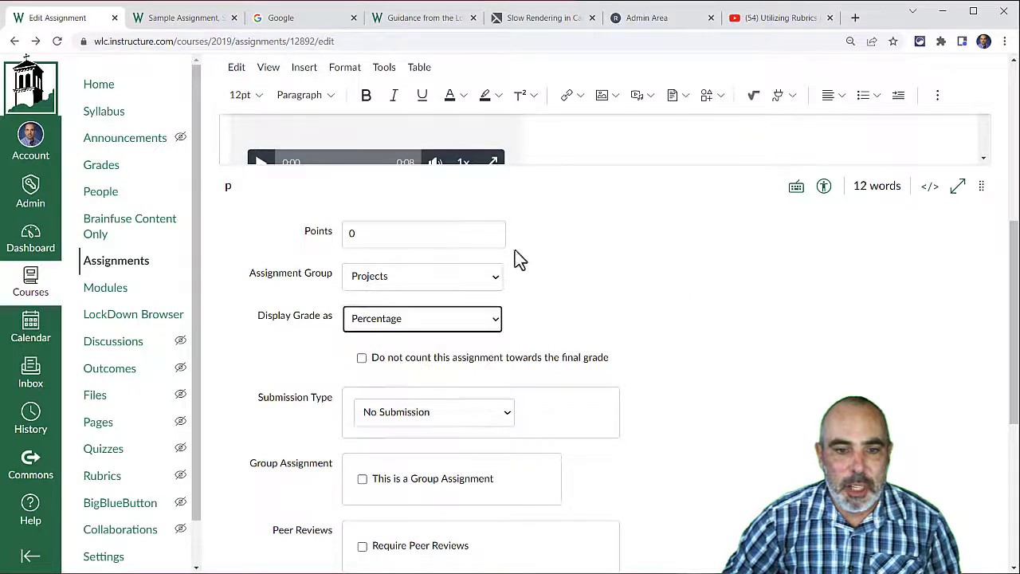
click(427, 231)
key(BackSpace)
text(3)
click(682, 306)
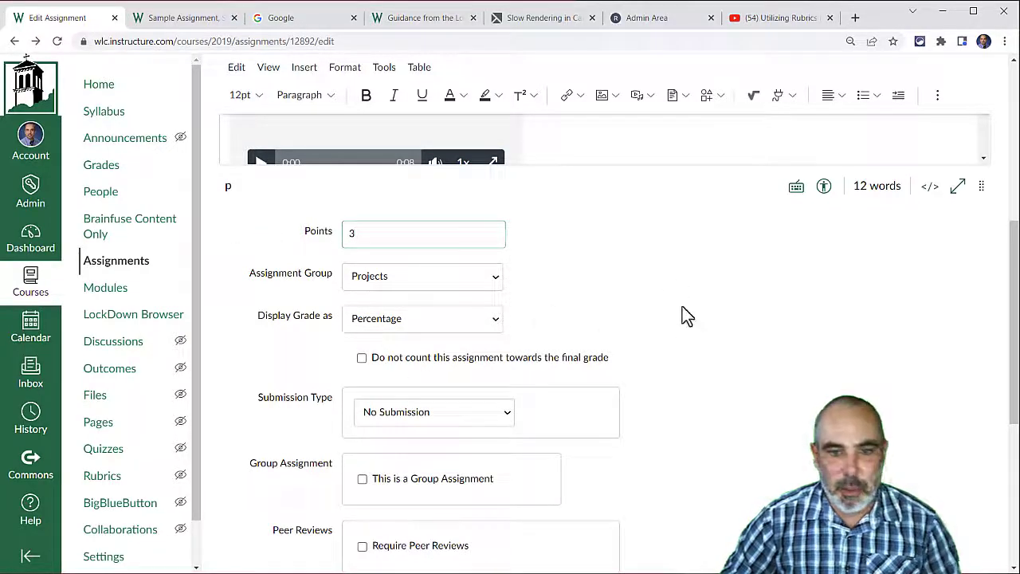
- Try the No Submission and On Paper submission types before choosing Online
scroll(674, 295, down, 2)
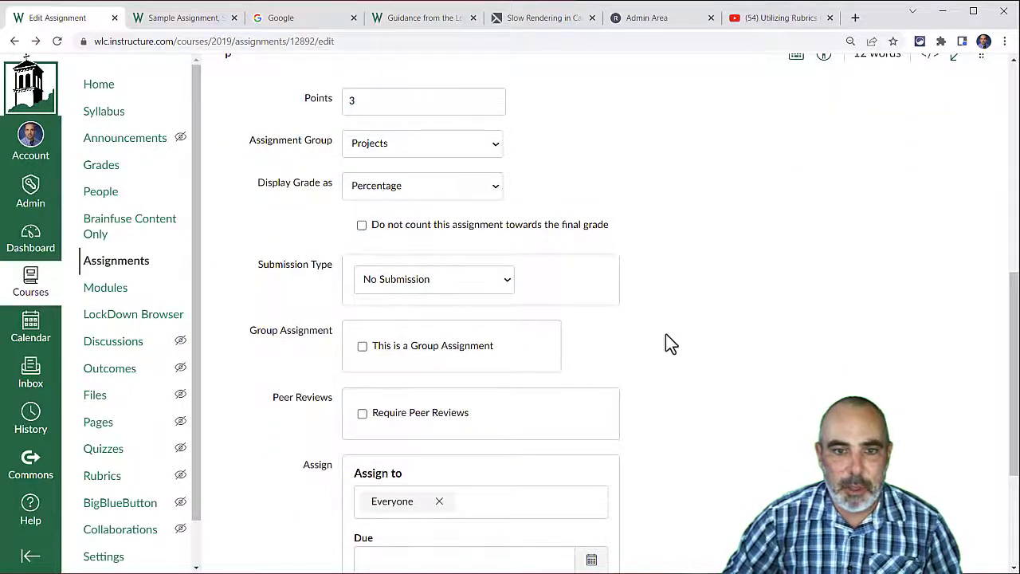
click(396, 287)
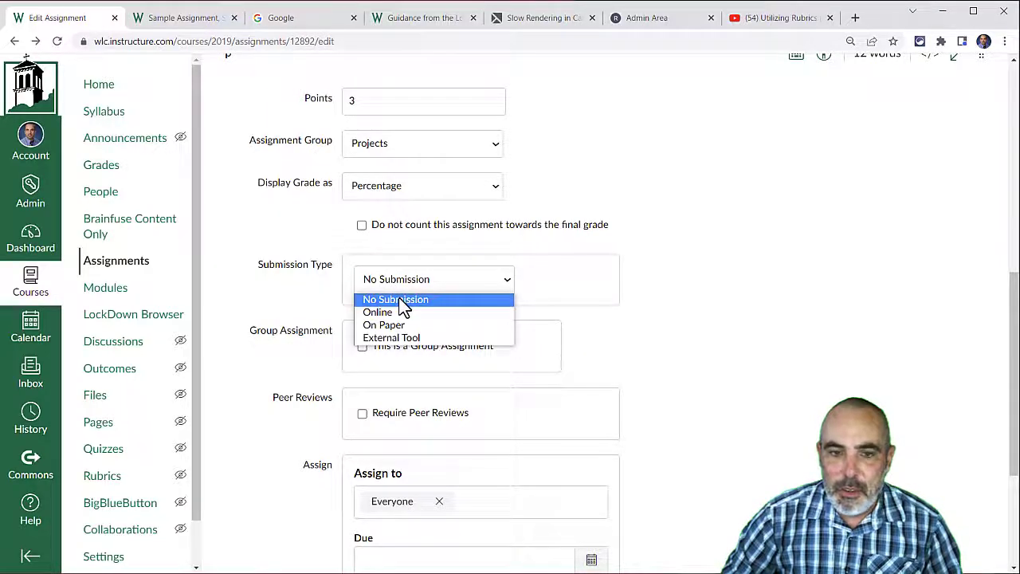
click(400, 301)
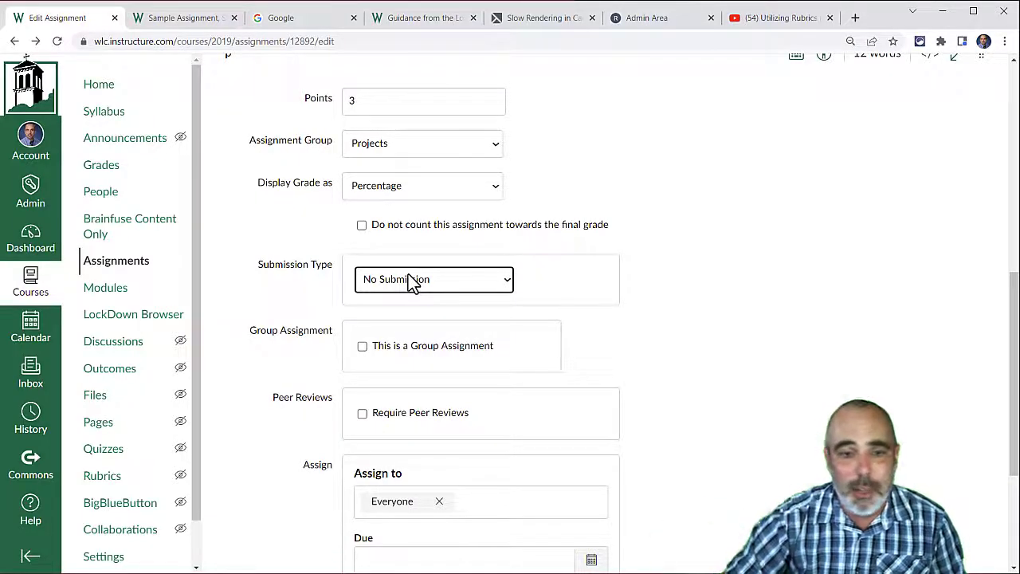
click(453, 283)
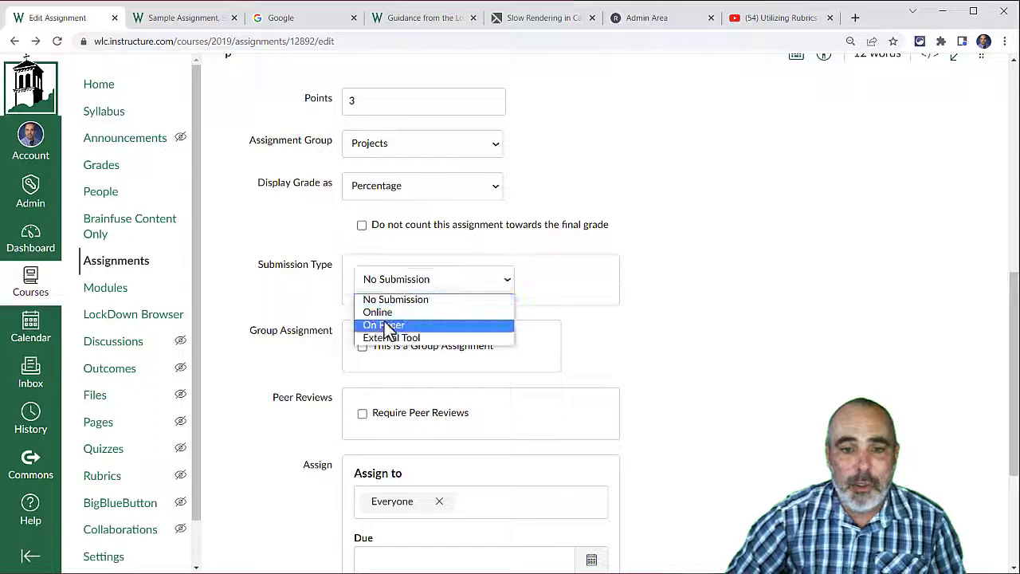
click(388, 326)
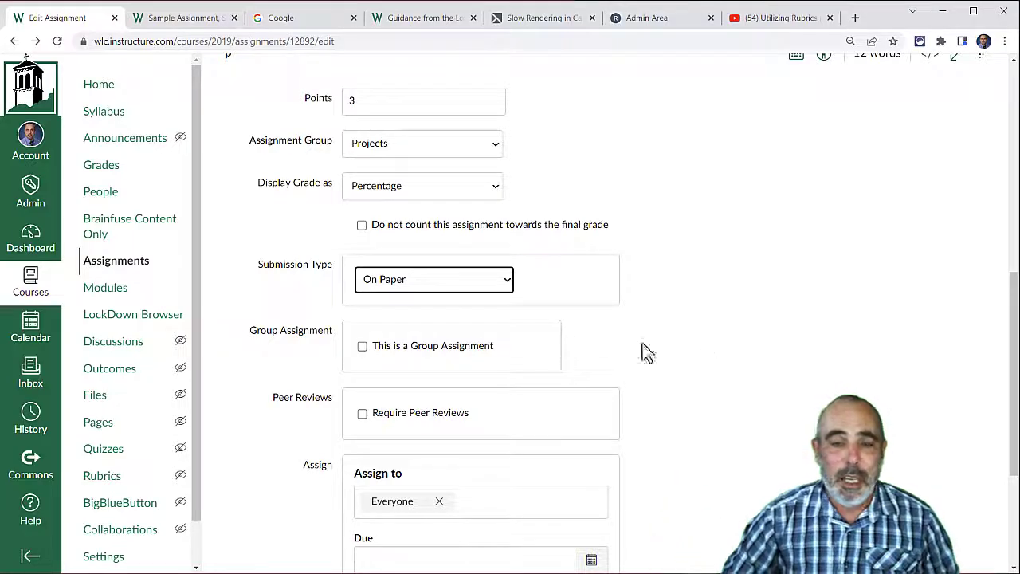
click(464, 285)
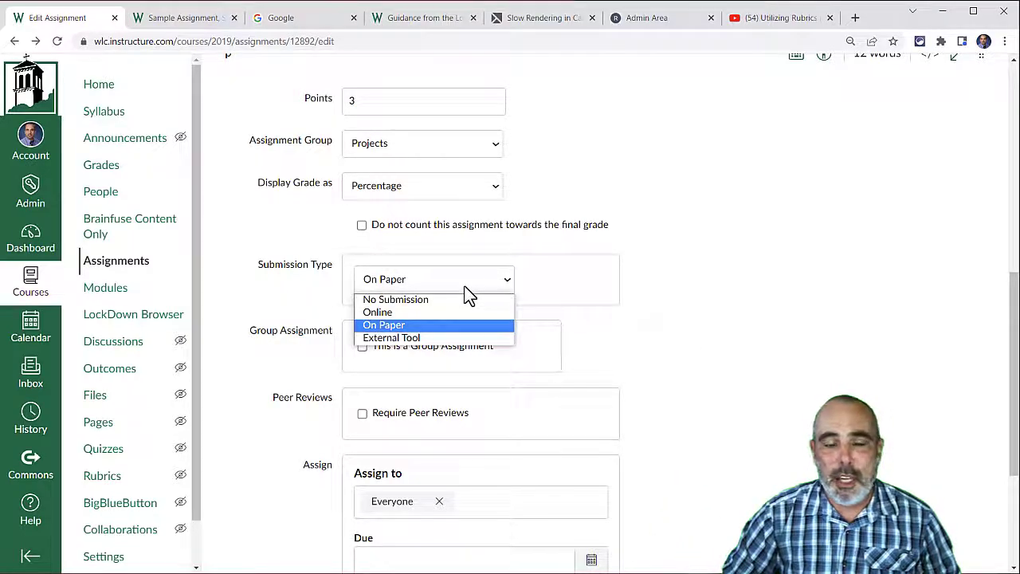
click(404, 314)
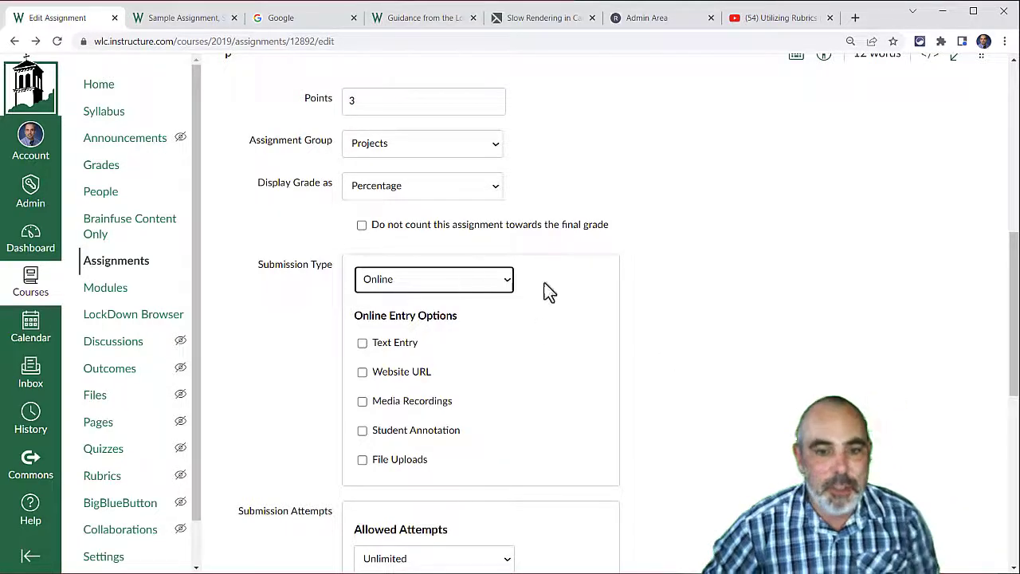
- Enable the online entry options Text Entry, Website URL, Media Recordings, Student Annotation and File Uploads
scroll(558, 287, down, 2)
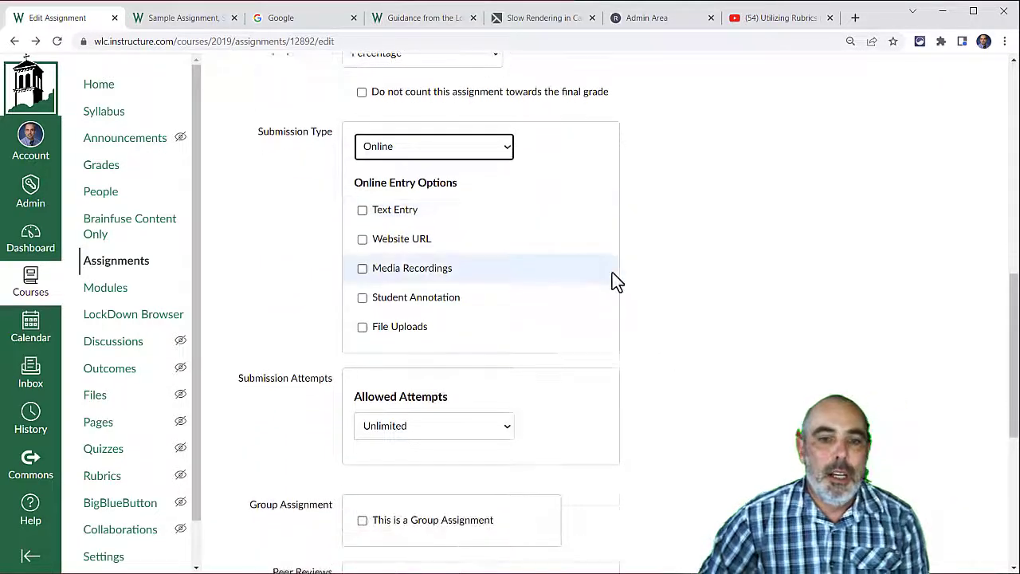
click(363, 210)
click(363, 240)
click(363, 270)
click(363, 298)
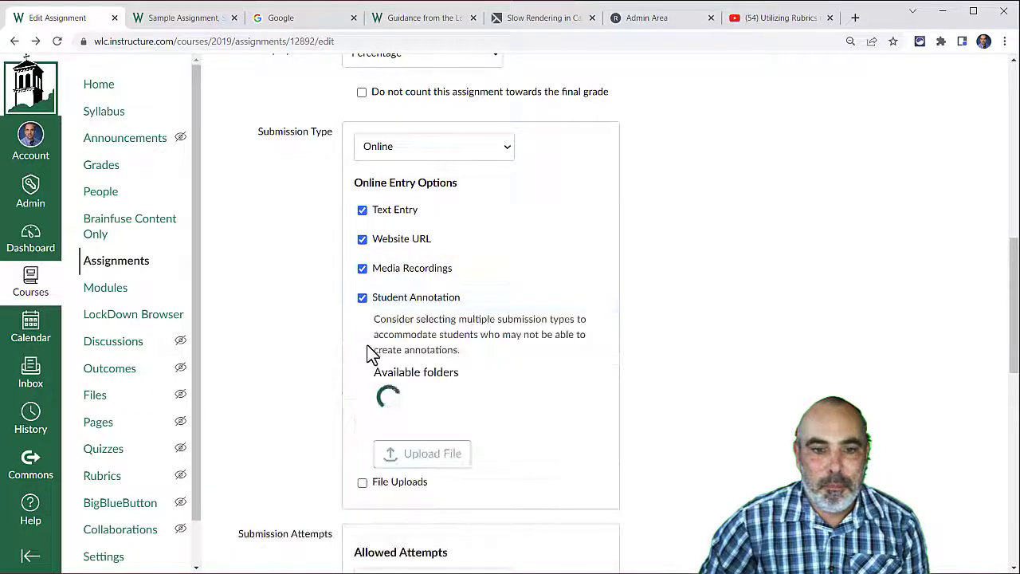
click(363, 486)
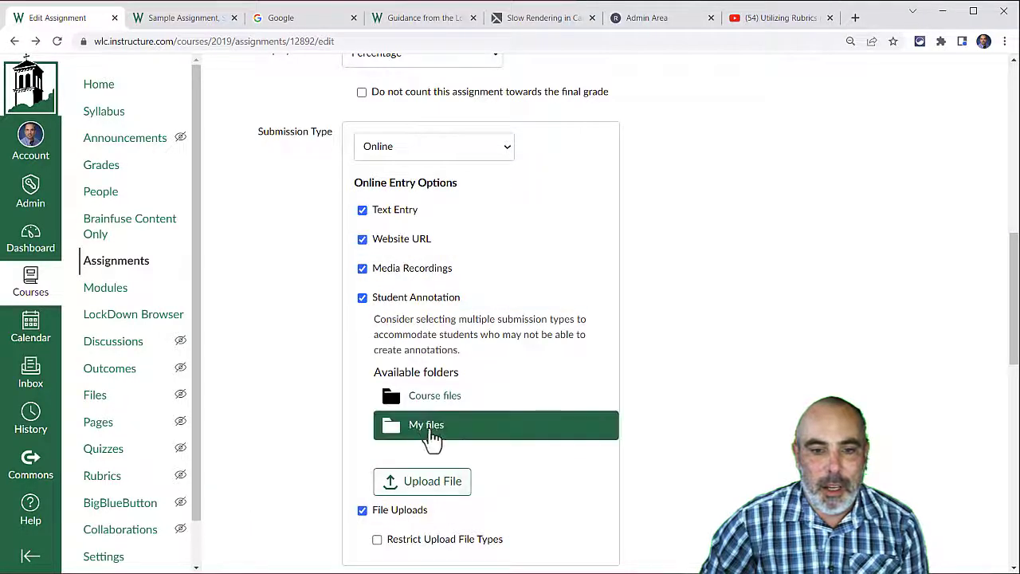
- Choose the first untitled image in the course files' Uploaded Media folder as the student annotation document
click(432, 413)
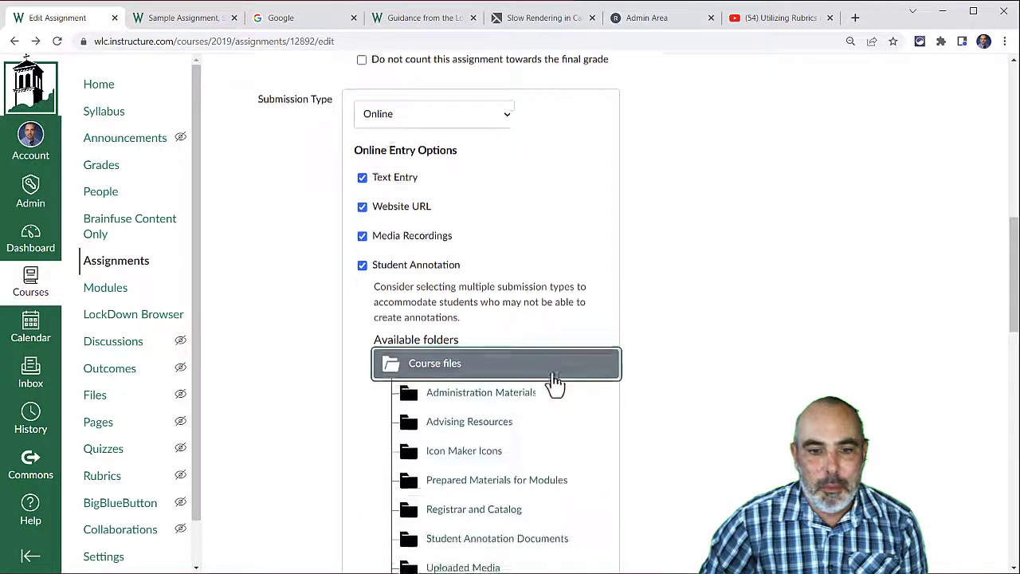
scroll(550, 379, down, 3)
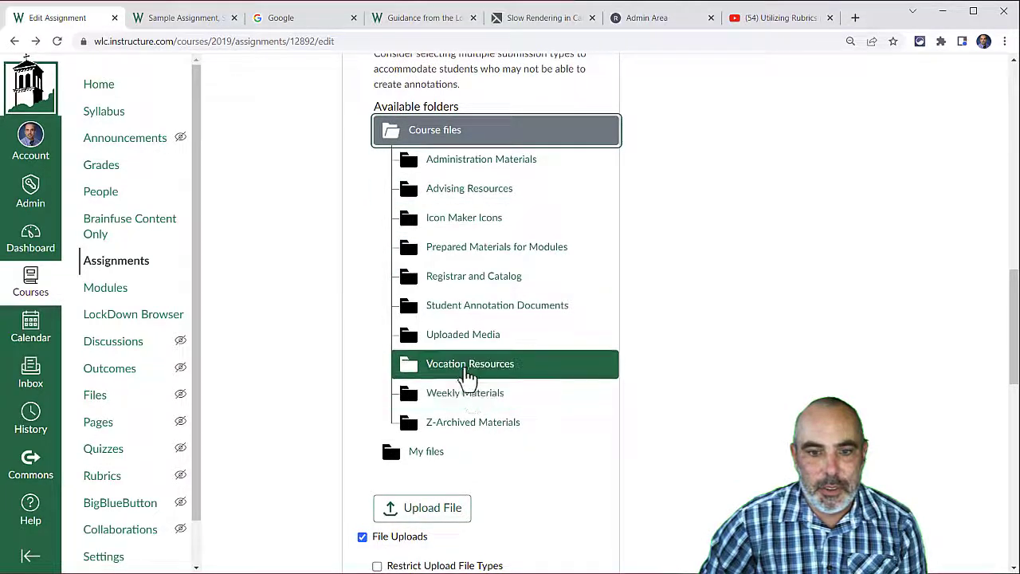
click(468, 339)
scroll(528, 337, down, 1)
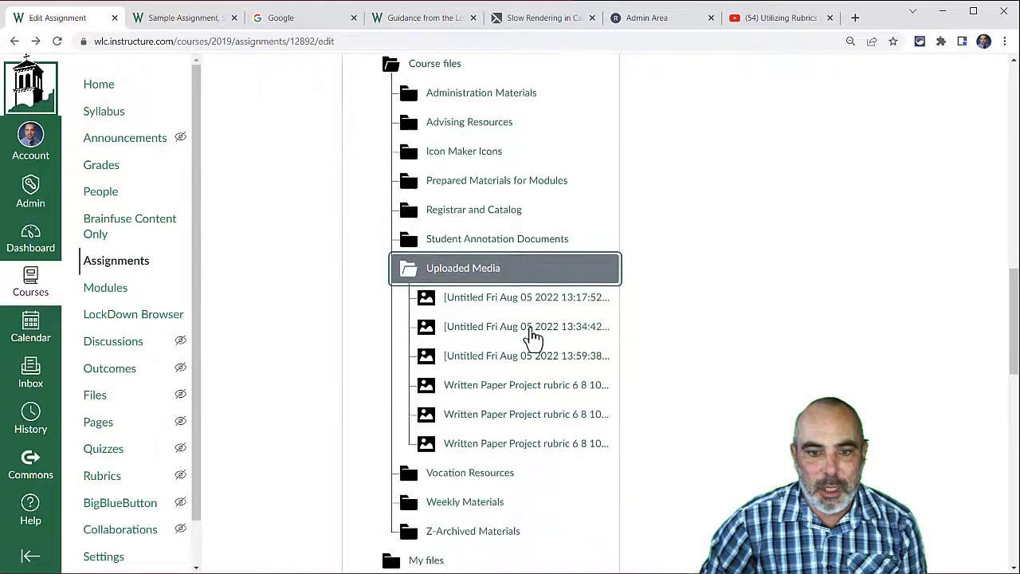
click(511, 312)
- View the allowed submission attempts choices and keep Unlimited selected
scroll(541, 303, down, 5)
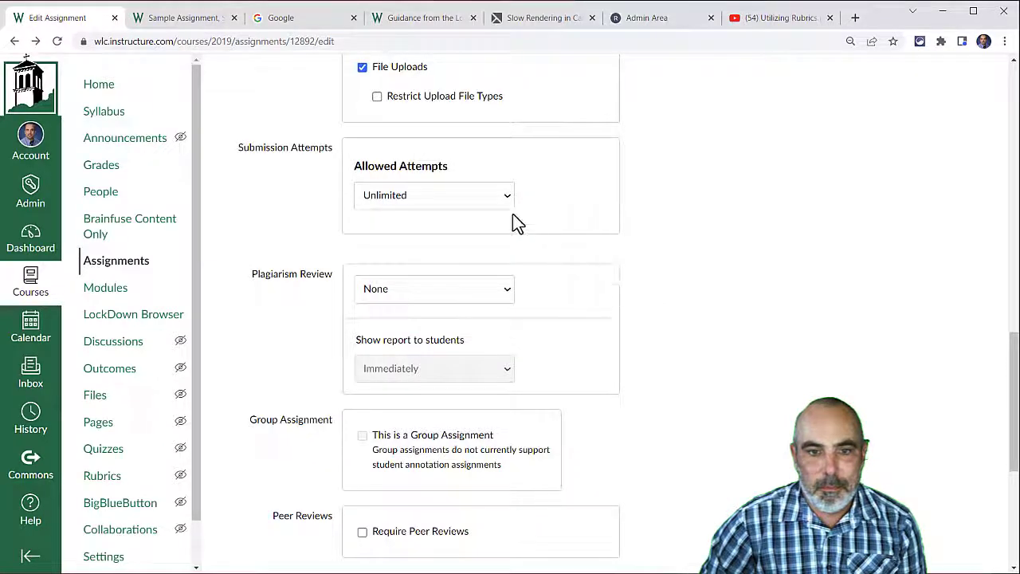
click(493, 198)
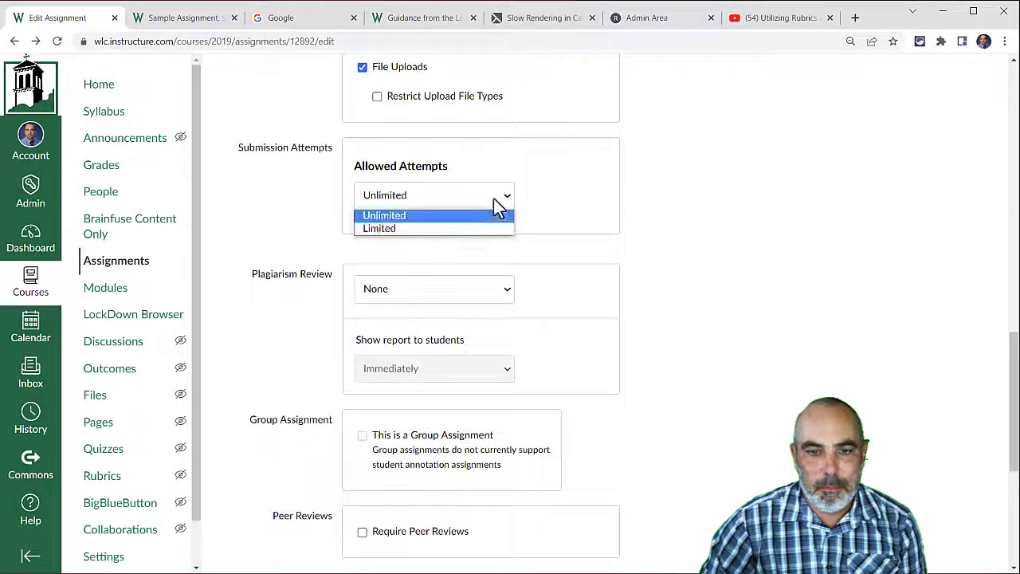
click(458, 216)
- Review the assignment's description, points, grading settings and online entry options
scroll(761, 283, up, 3)
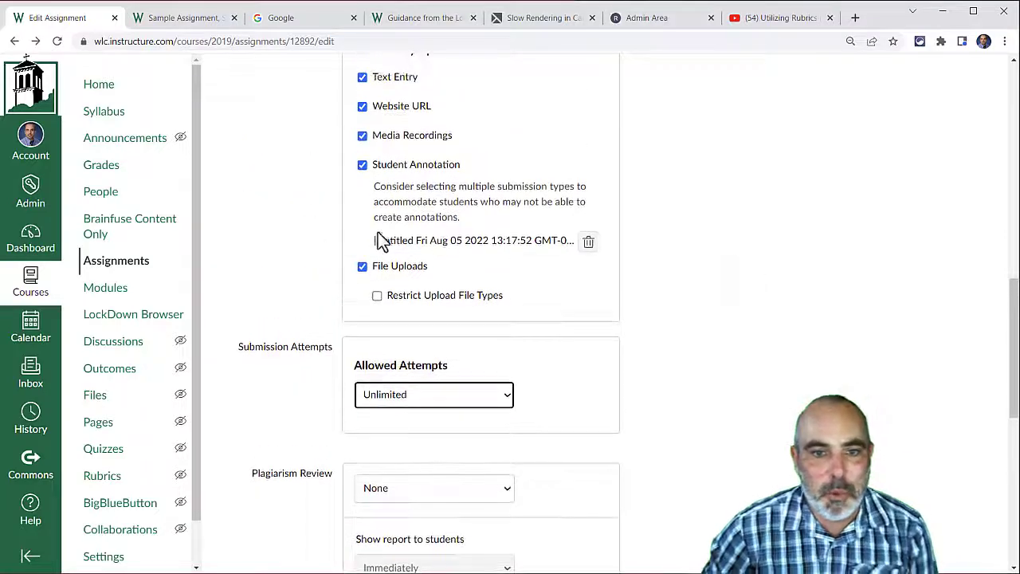
scroll(438, 231, up, 2)
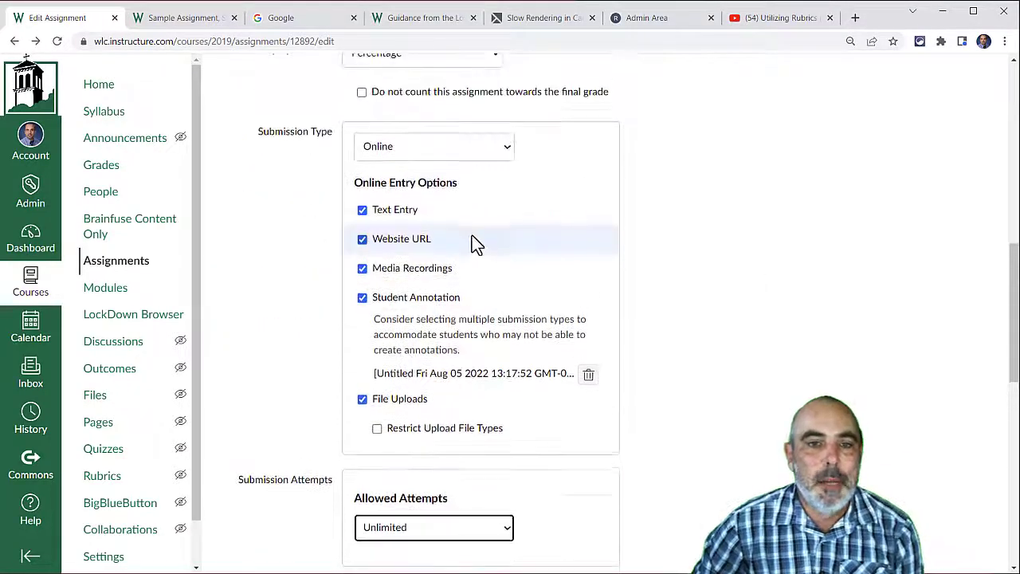
scroll(393, 206, up, 10)
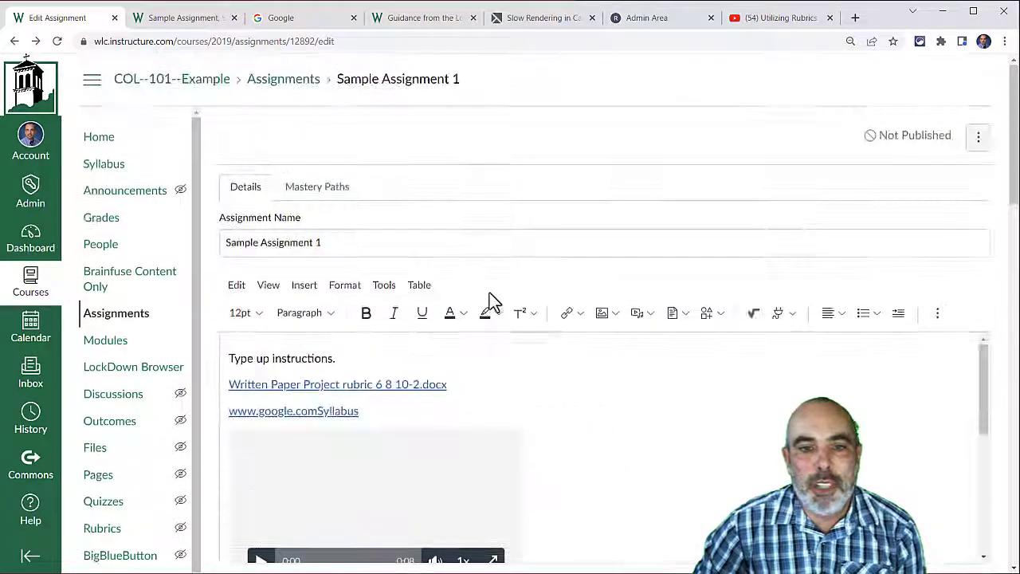
scroll(469, 394, down, 3)
scroll(469, 395, down, 1)
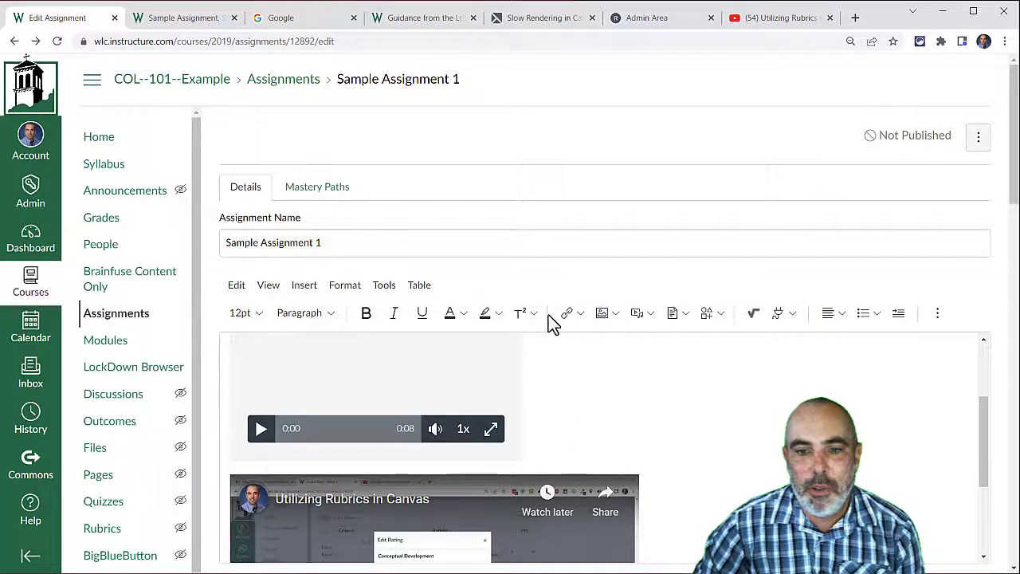
scroll(728, 400, down, 5)
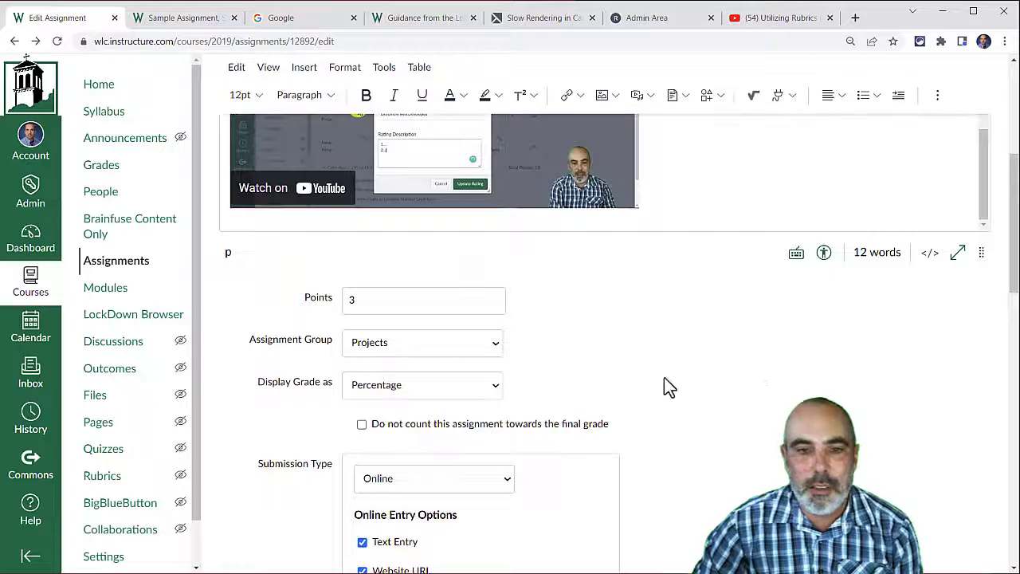
scroll(650, 356, down, 3)
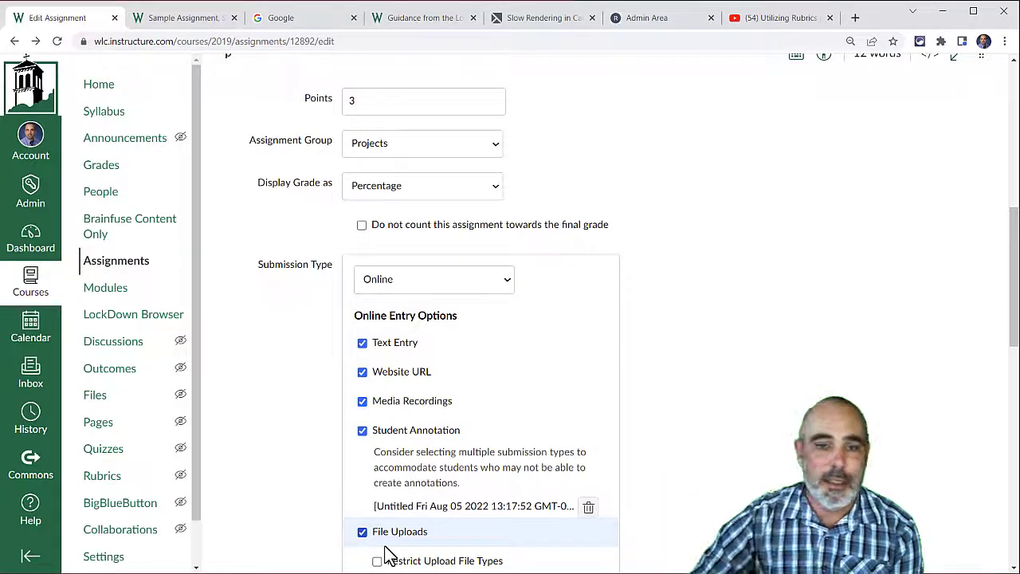
scroll(495, 403, down, 1)
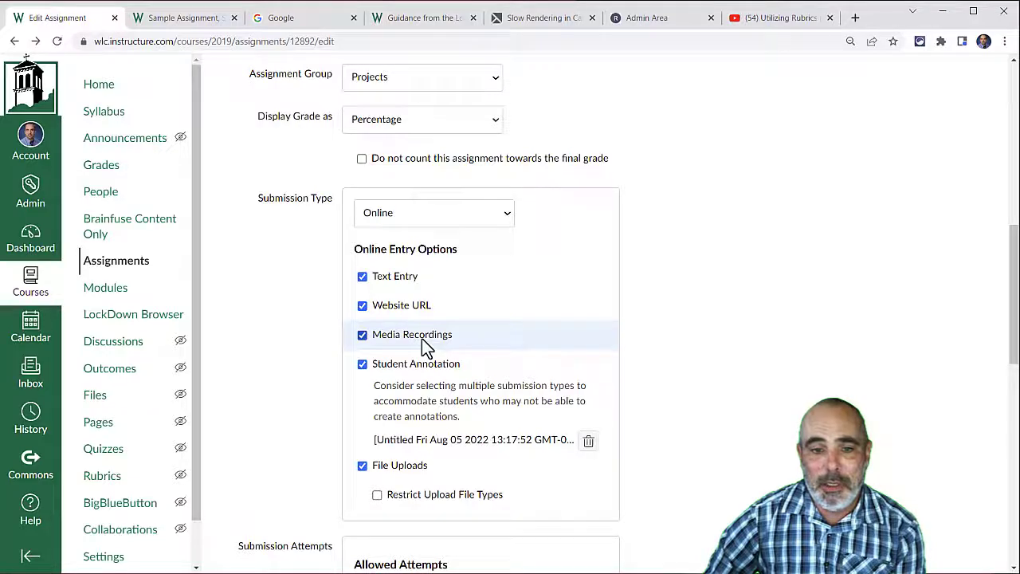
- Disable the Media Recordings entry option and turn Student Annotation off and on again to clear its selected file
click(363, 338)
scroll(821, 371, down, 1)
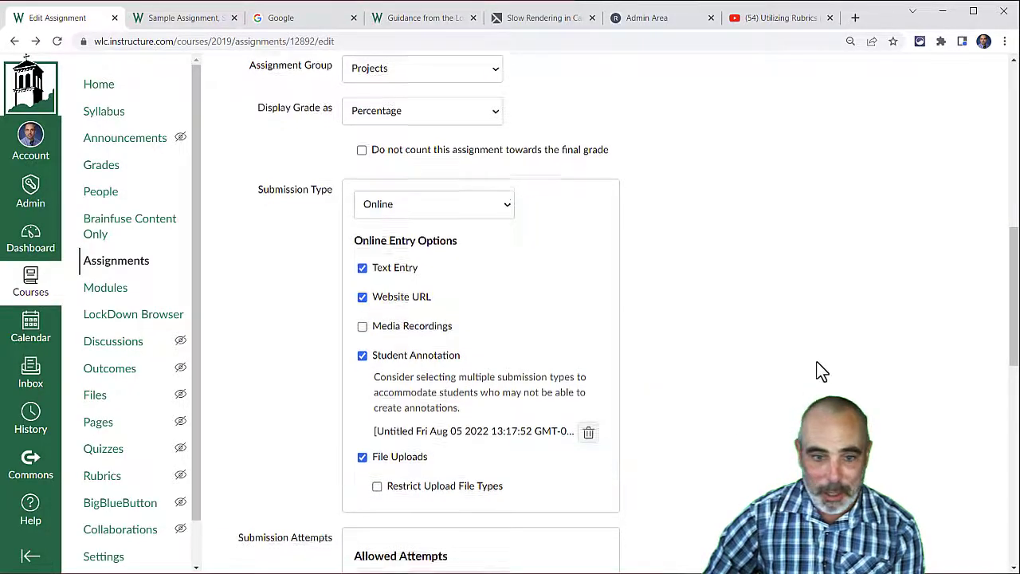
scroll(821, 371, down, 2)
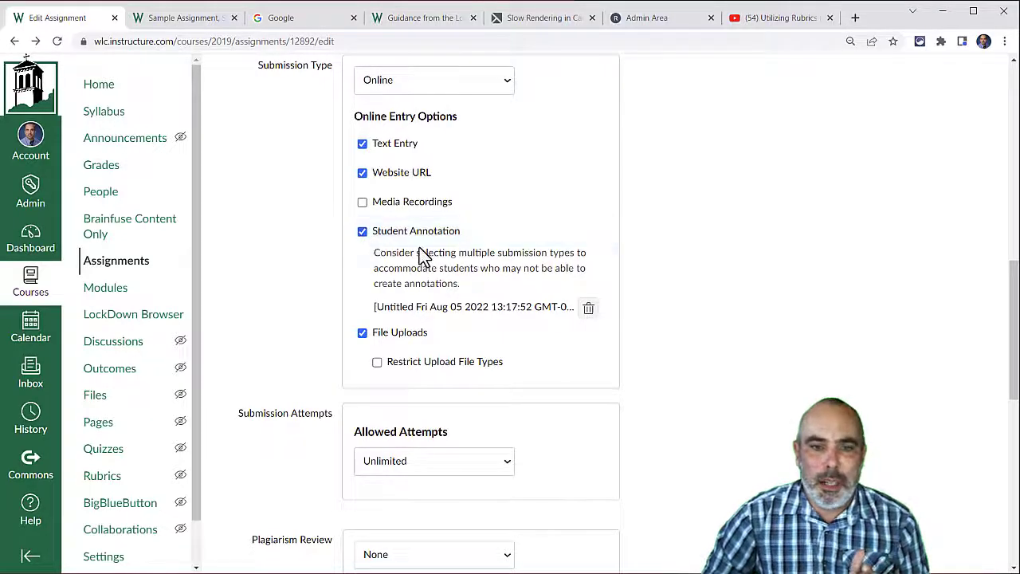
click(363, 231)
click(363, 232)
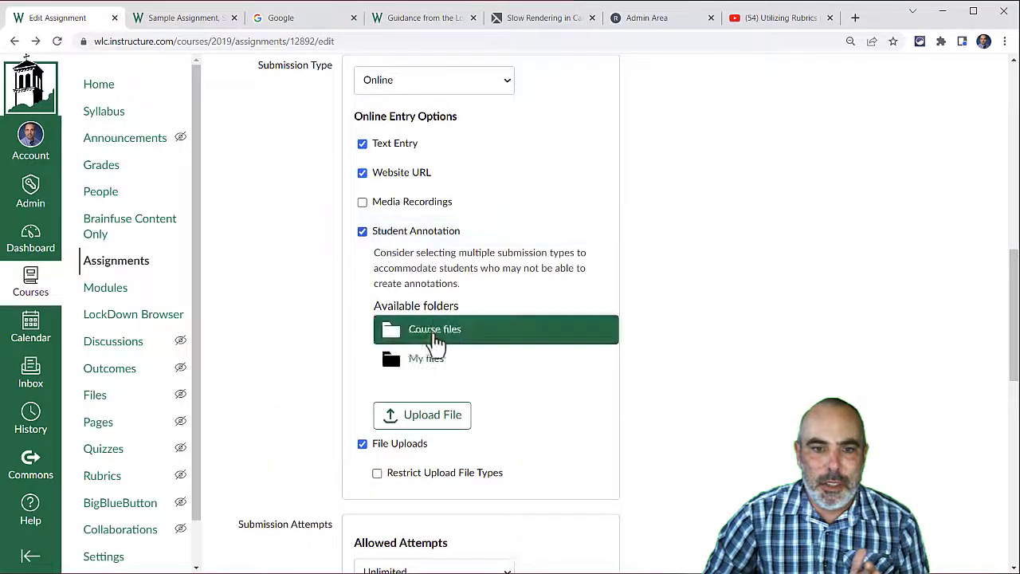
- Upload DISTRIBUTION.jpg from the MAT subfolder of Images as the student annotation document
click(425, 416)
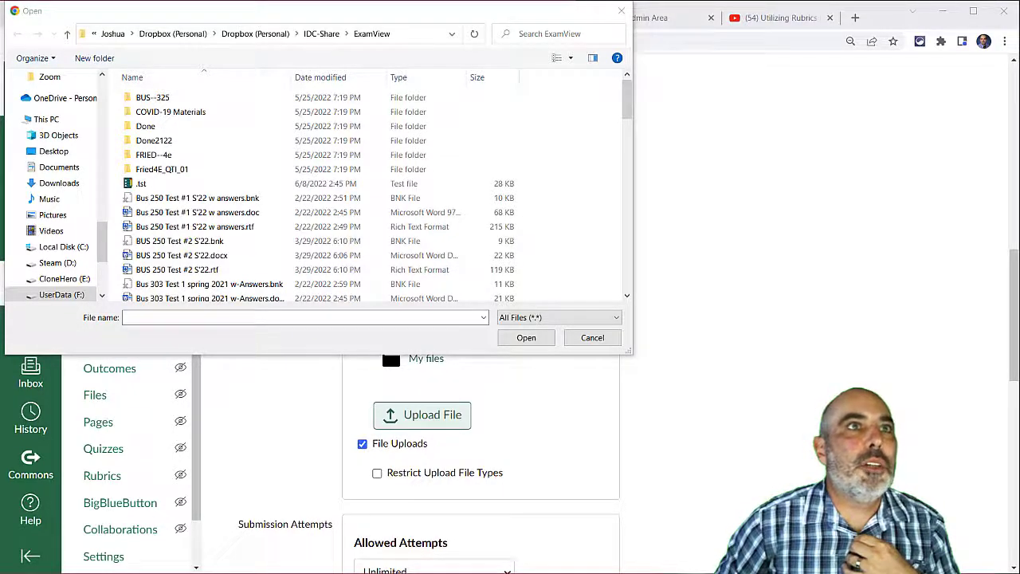
drag(495, 307, 388, 295)
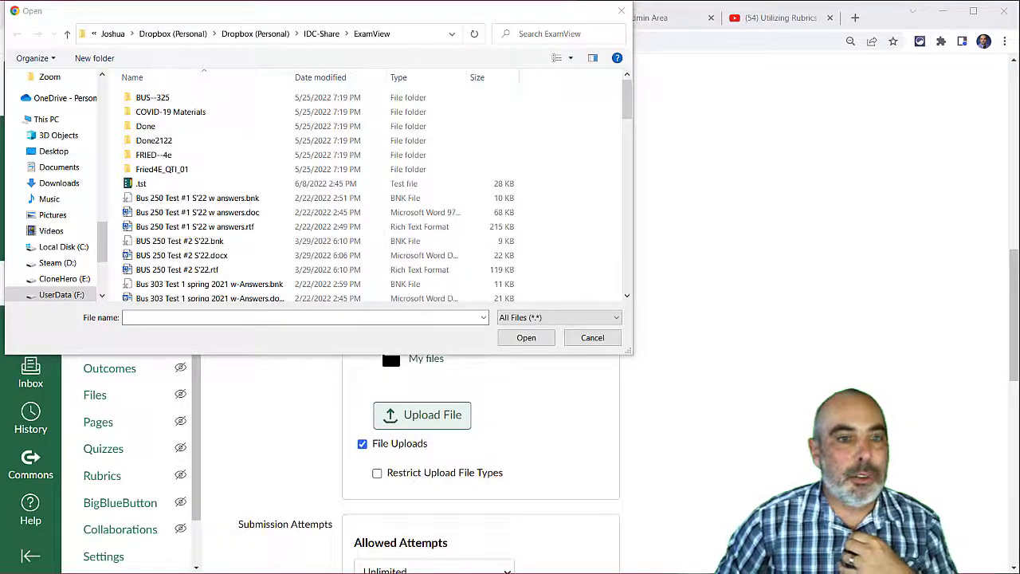
scroll(51, 165, up, 3)
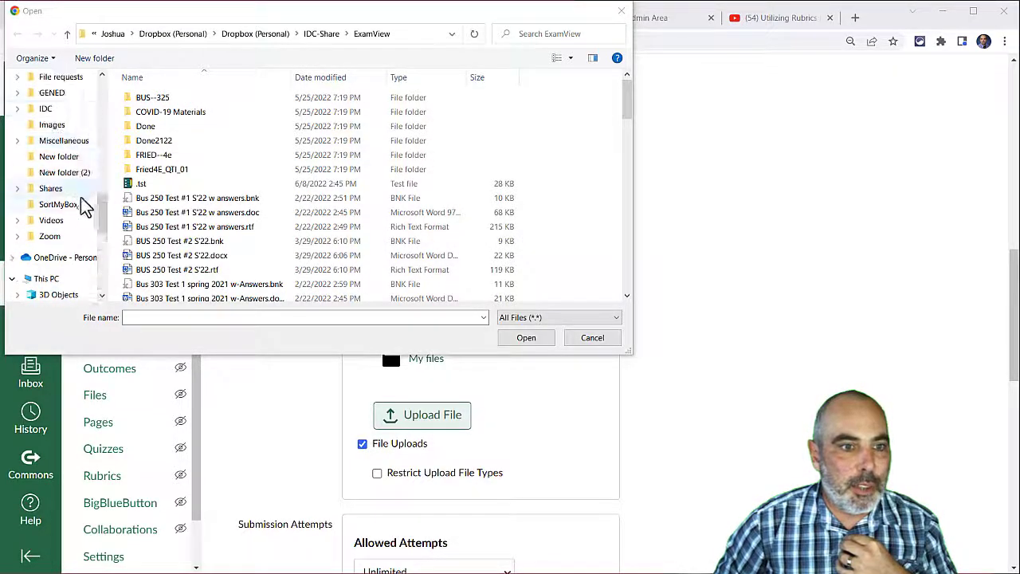
scroll(92, 159, up, 10)
click(63, 200)
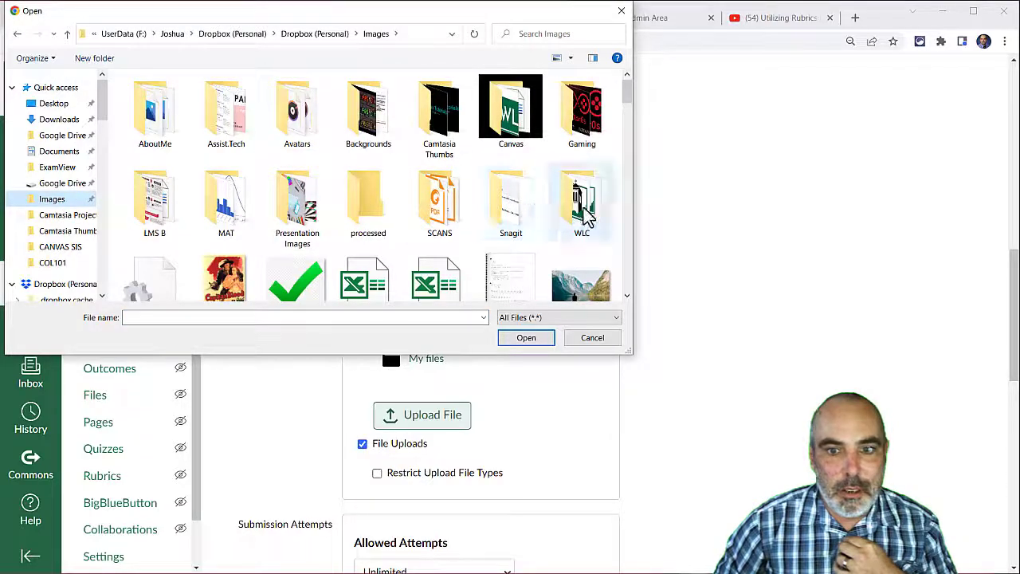
double_click(231, 200)
click(296, 132)
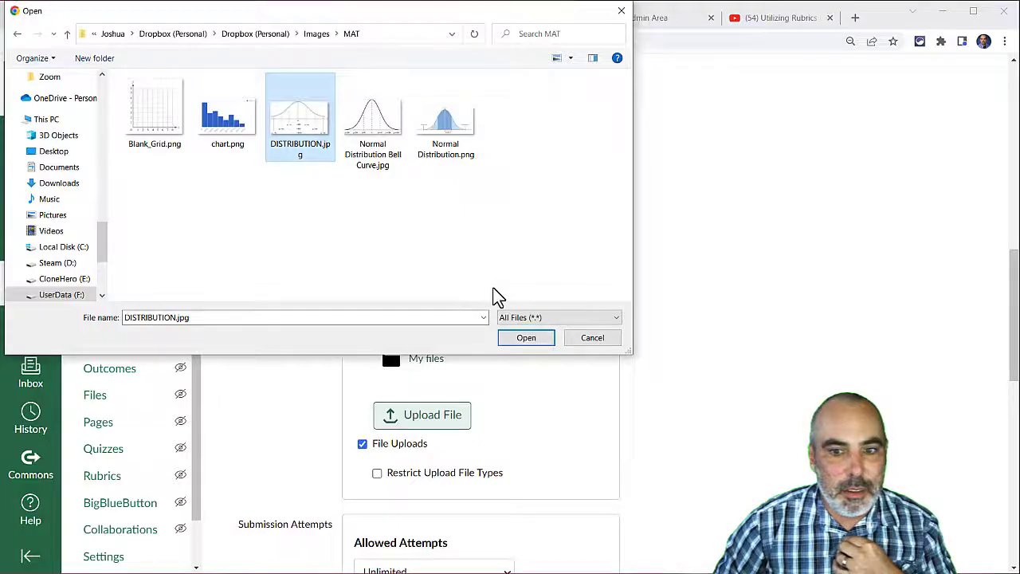
click(526, 338)
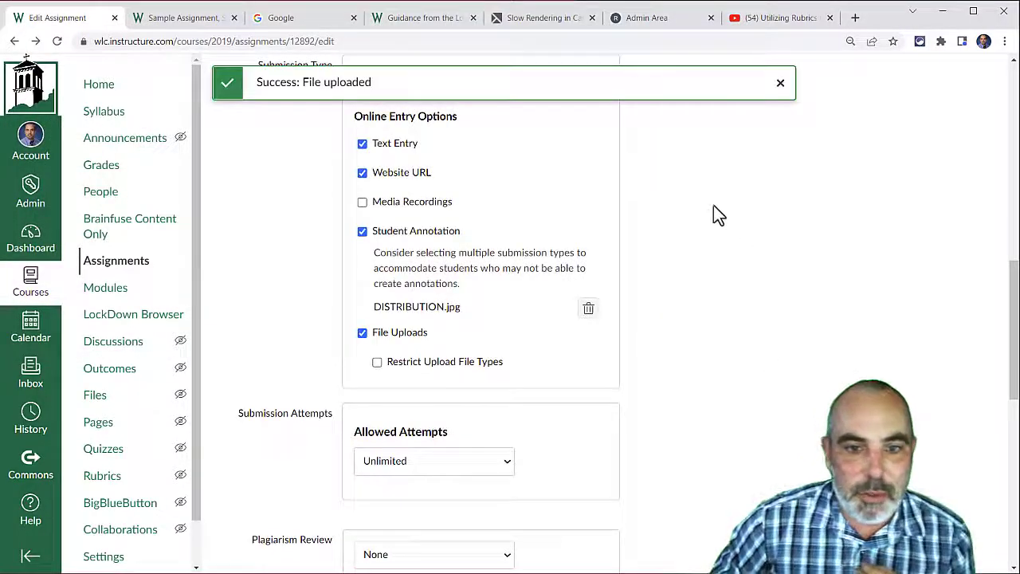
scroll(558, 221, down, 1)
scroll(380, 230, up, 1)
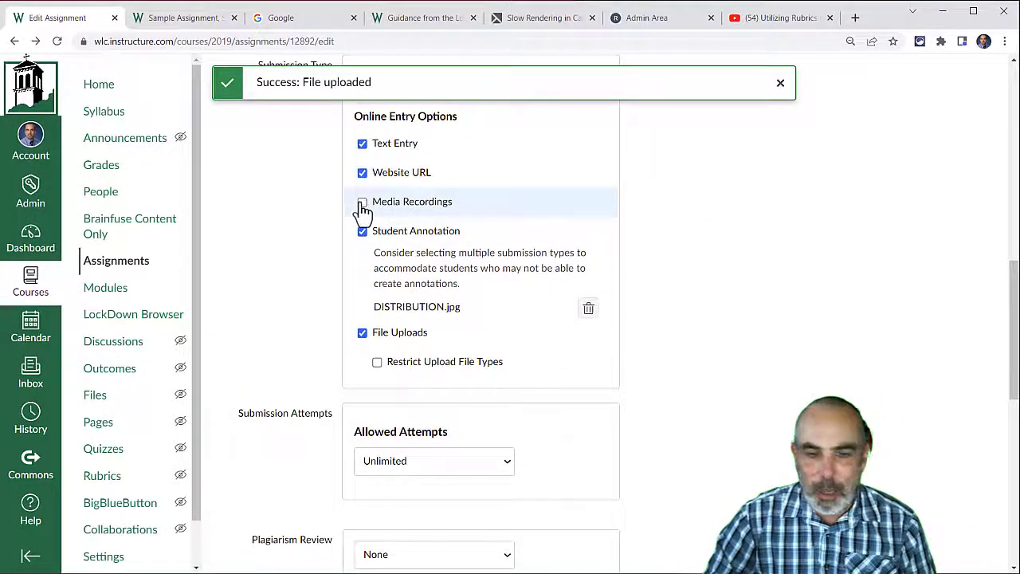
- Save the assignment's settings and publish Sample Assignment 1
click(362, 204)
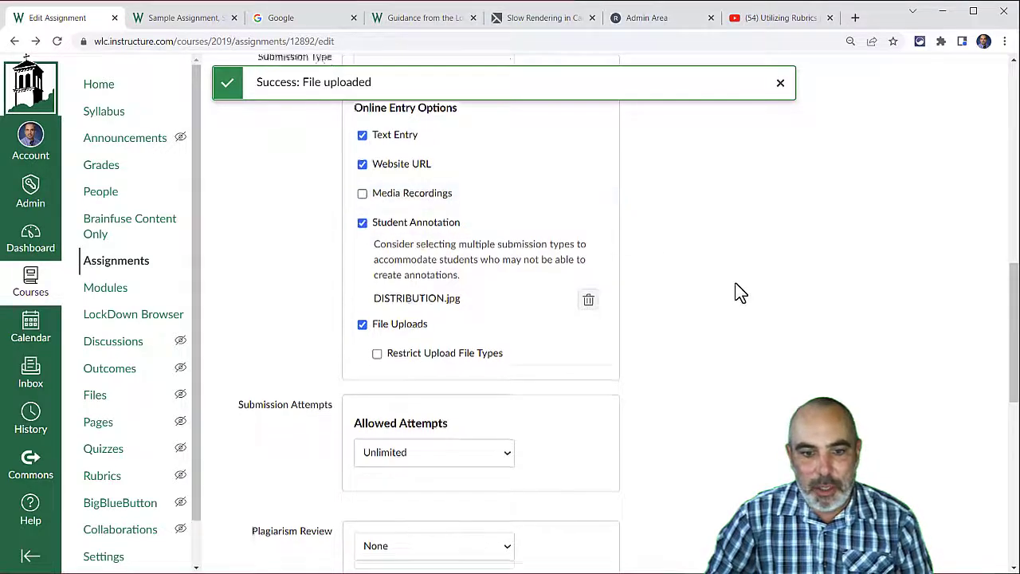
scroll(735, 287, down, 3)
scroll(735, 283, up, 2)
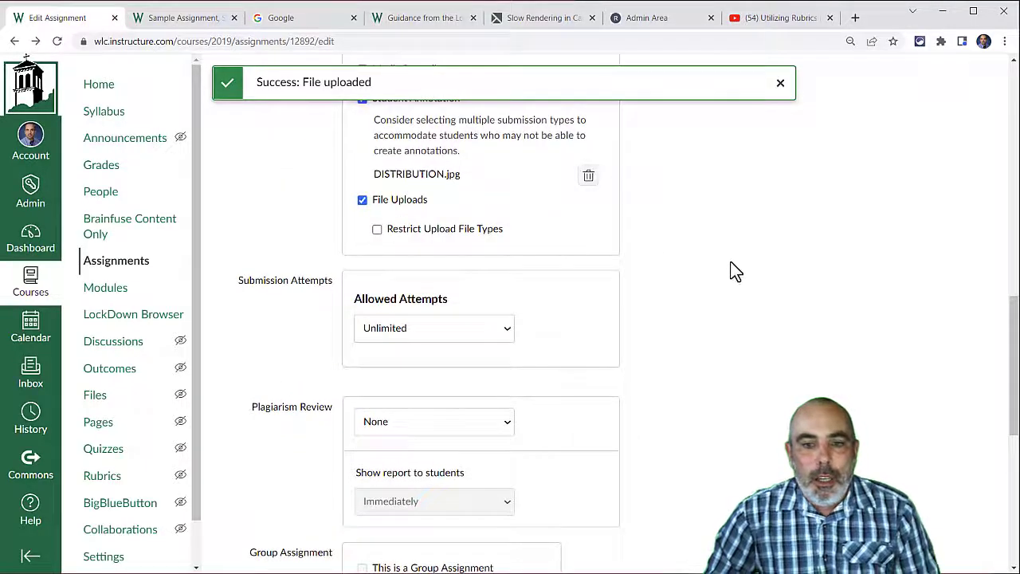
scroll(558, 350, up, 6)
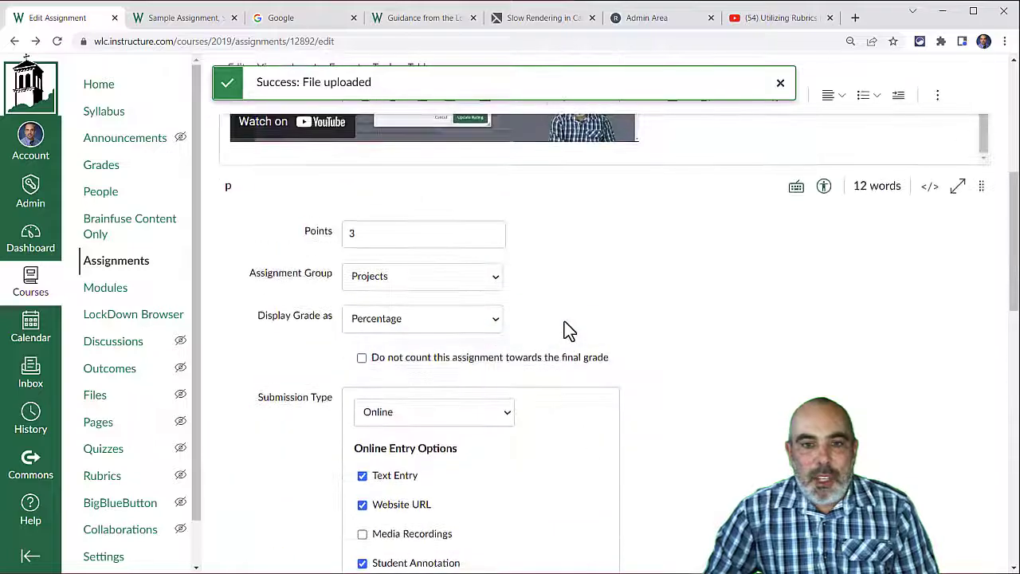
scroll(567, 325, down, 4)
scroll(570, 325, down, 8)
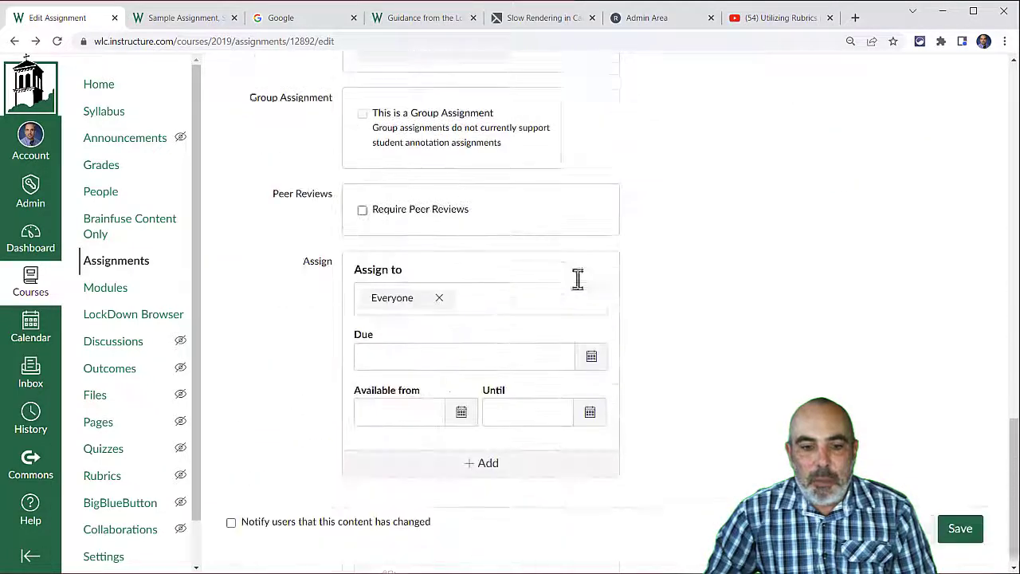
click(958, 515)
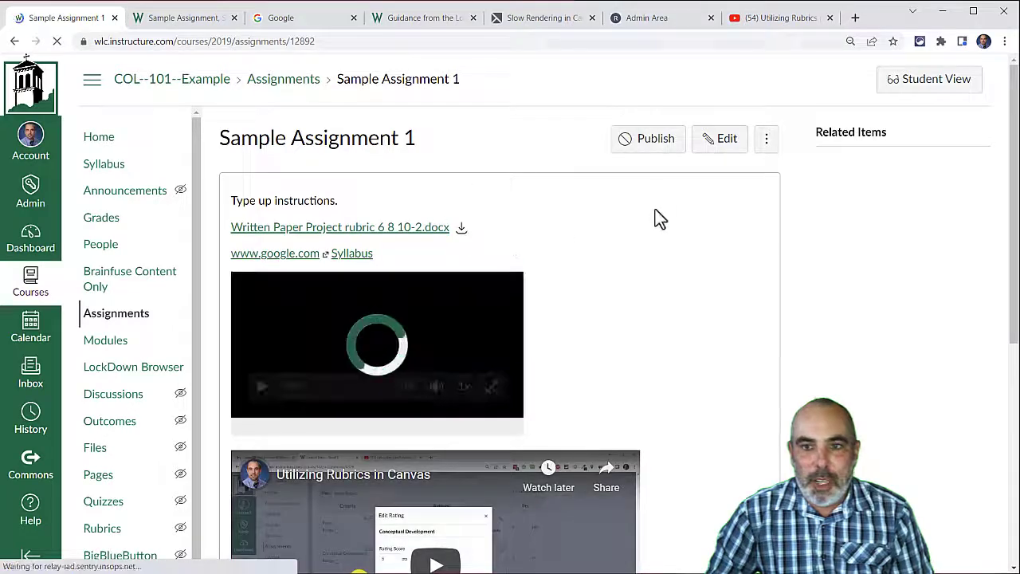
click(657, 156)
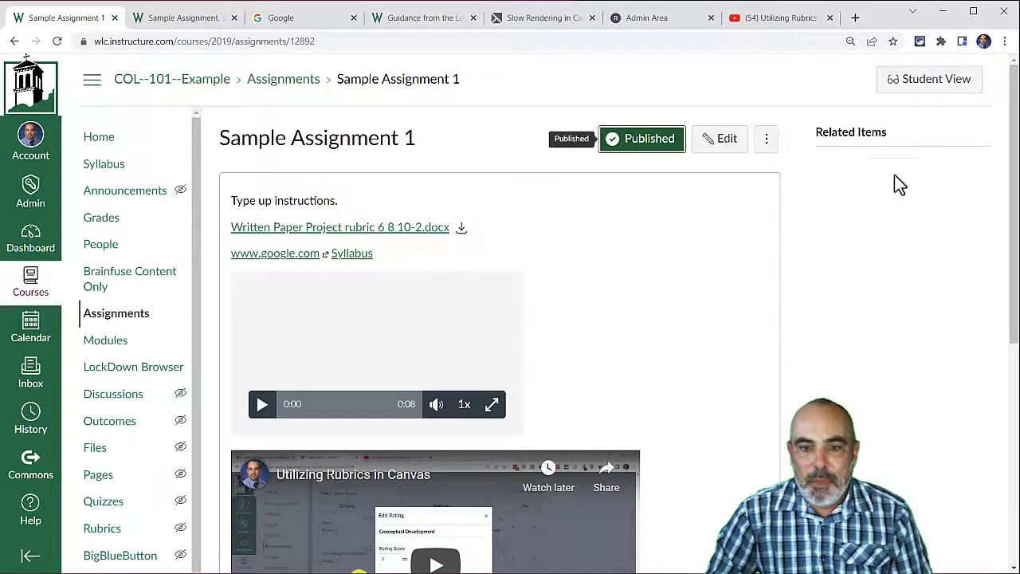
- Open the assignment in Student View and examine its Student Annotation submission area and the distribution image
click(925, 91)
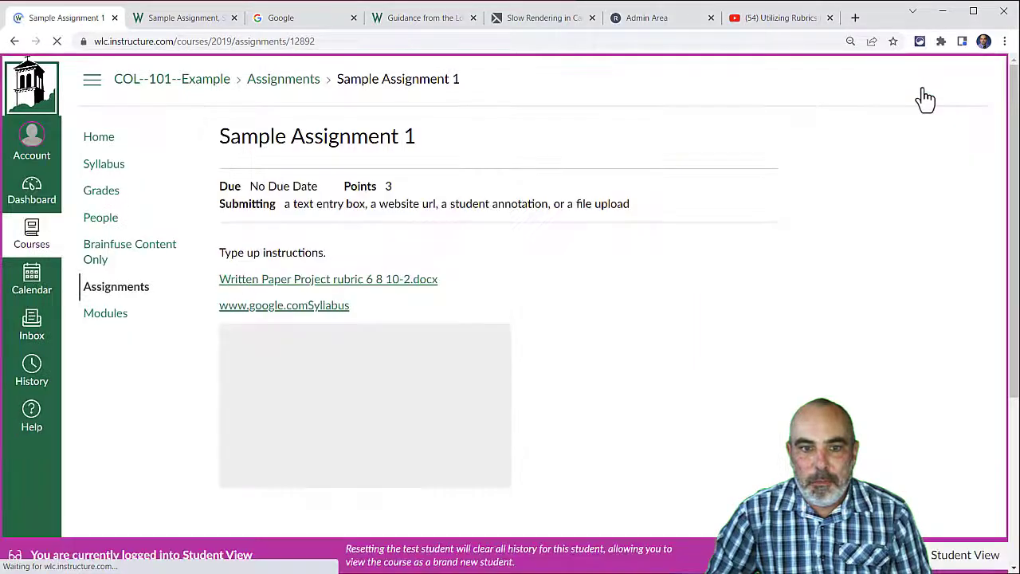
scroll(669, 195, down, 6)
scroll(838, 186, down, 2)
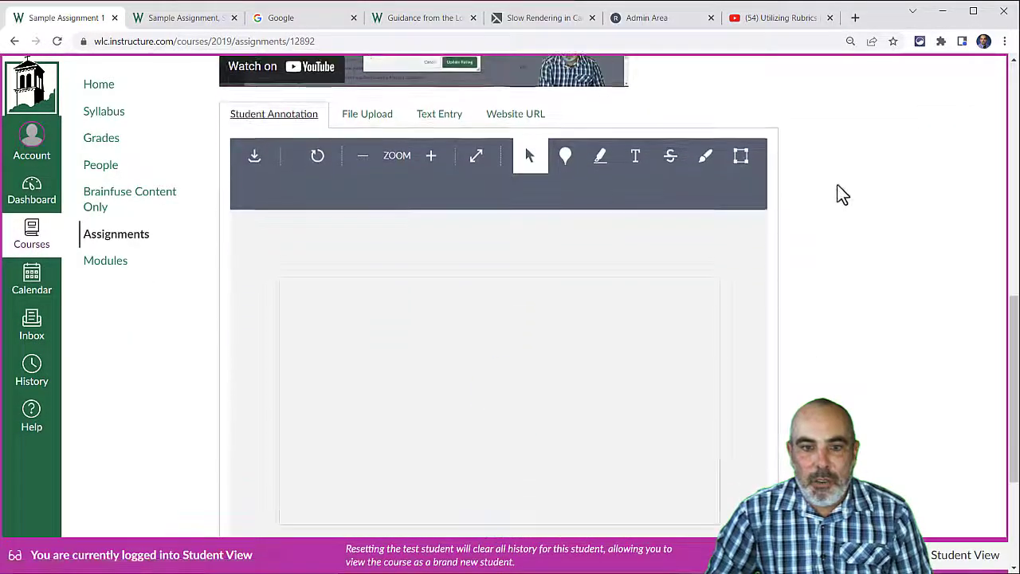
scroll(863, 183, up, 4)
scroll(868, 181, down, 2)
scroll(869, 180, down, 4)
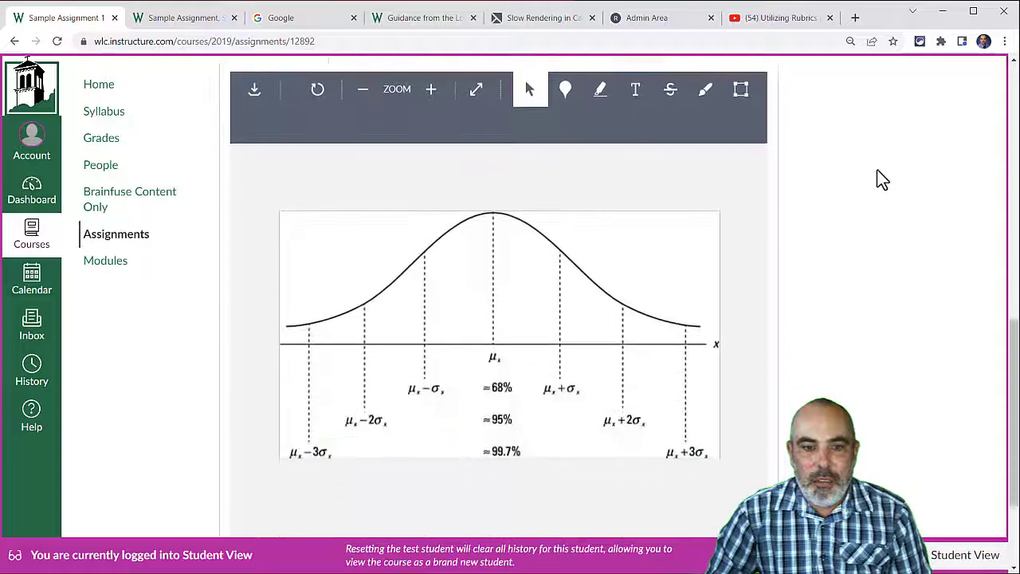
scroll(878, 170, up, 3)
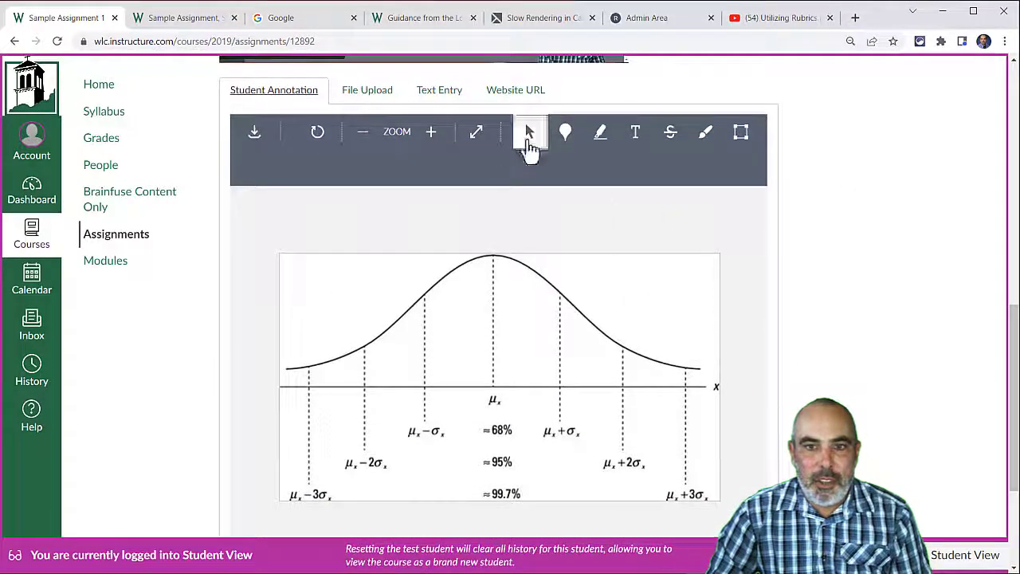
- Place two blue point annotations above the bell curve, one on each side of its peak
click(565, 132)
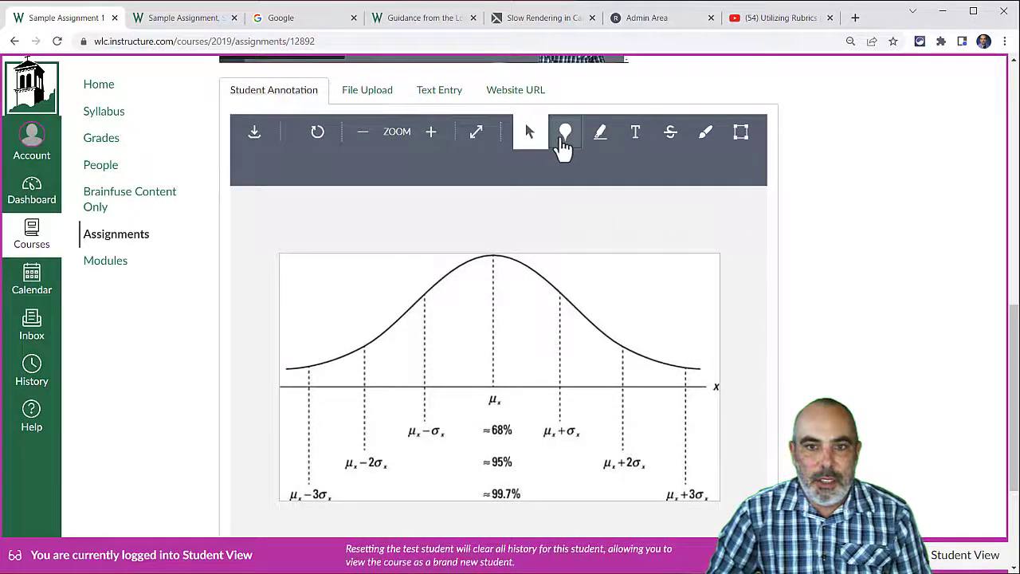
click(349, 307)
click(619, 276)
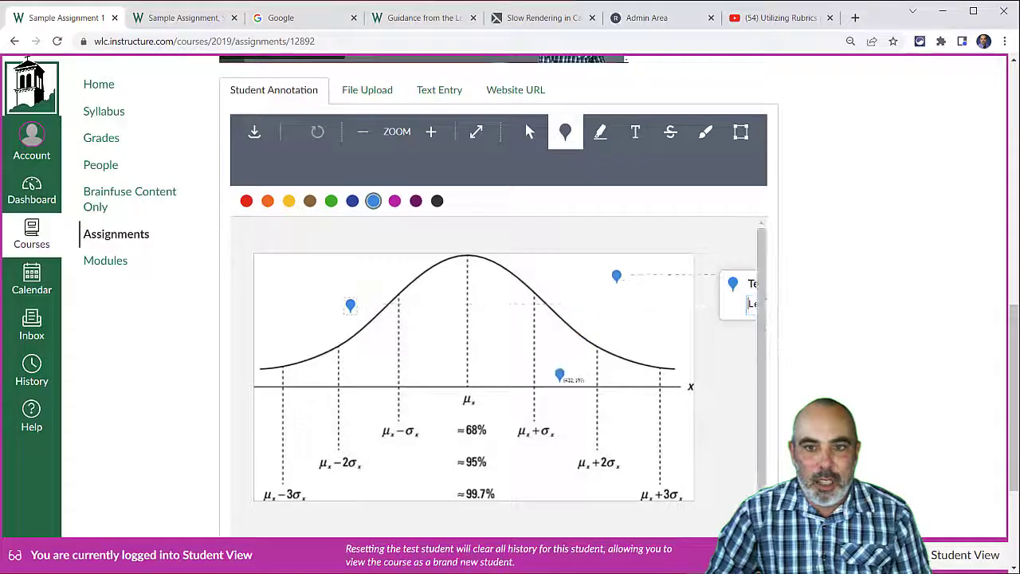
- Add a small black text annotation reading "mean" just below the peak of the bell curve
click(600, 131)
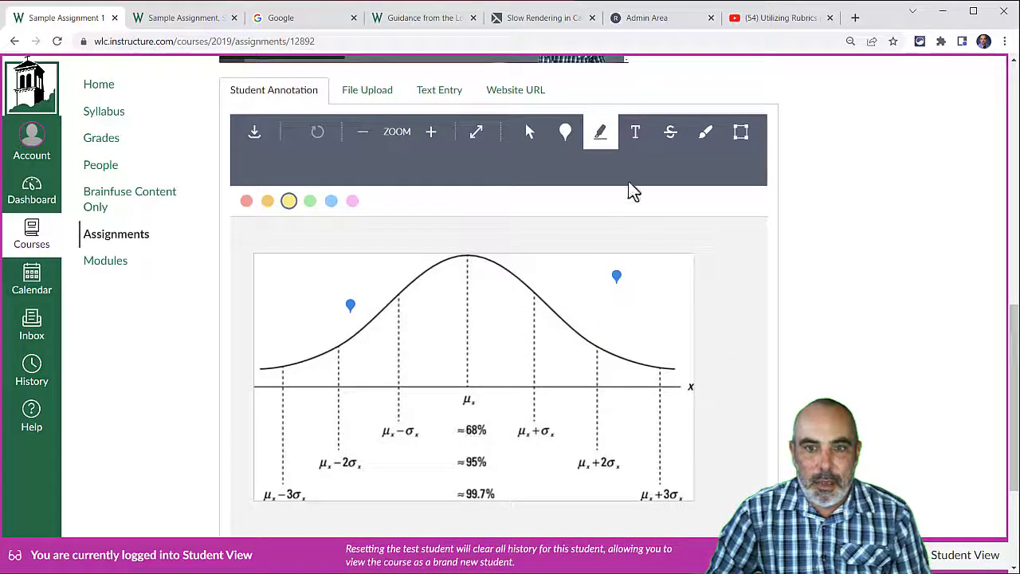
click(634, 137)
click(452, 306)
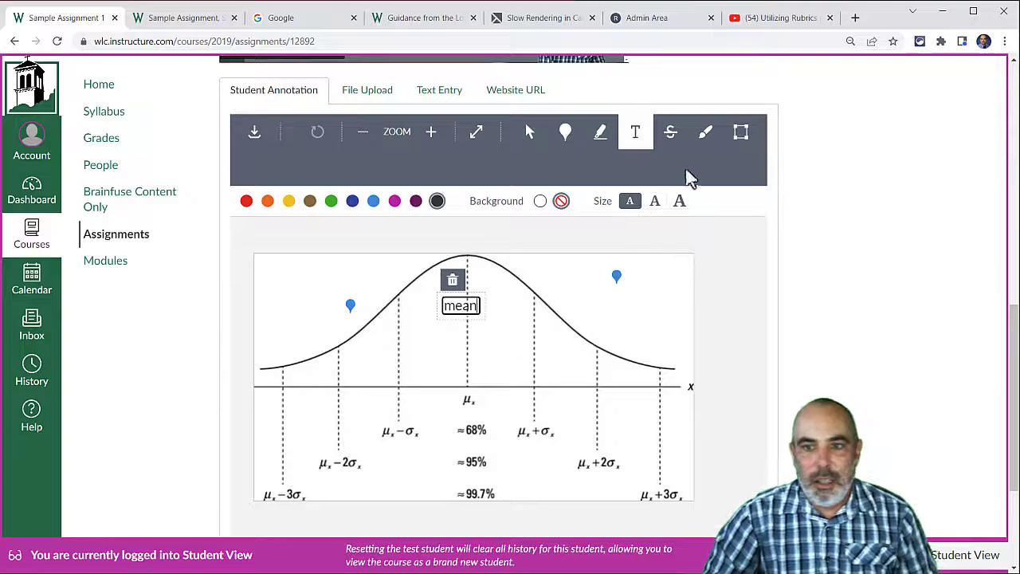
- Draw thin blue freehand loops on the curve between the μ+σ and μ+2σ lines and review the annotated submission
click(705, 132)
mouse_move(598, 341)
mouse_down()
mouse_move(558, 367)
mouse_move(599, 324)
mouse_move(585, 315)
mouse_up()
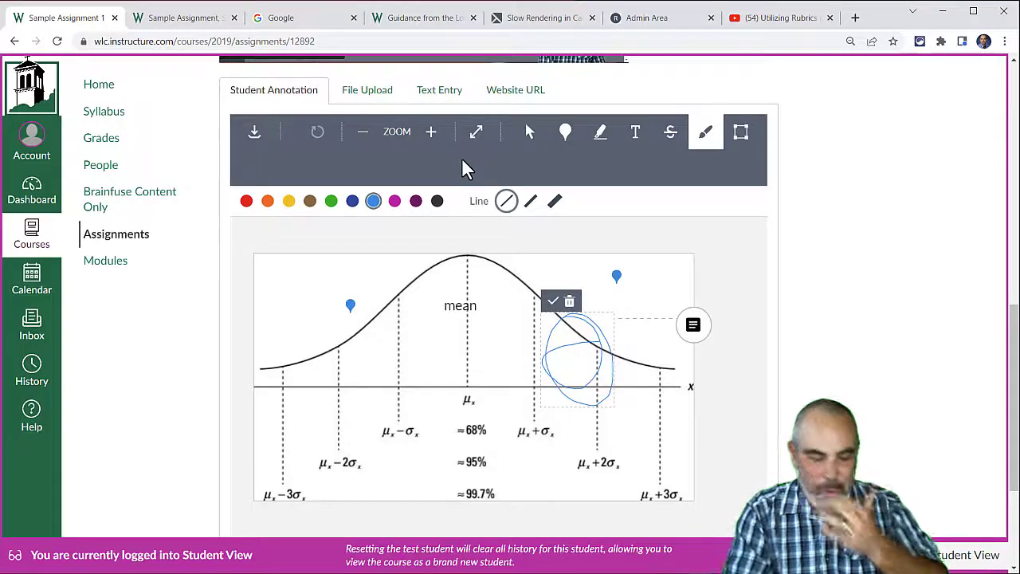
scroll(479, 346, up, 1)
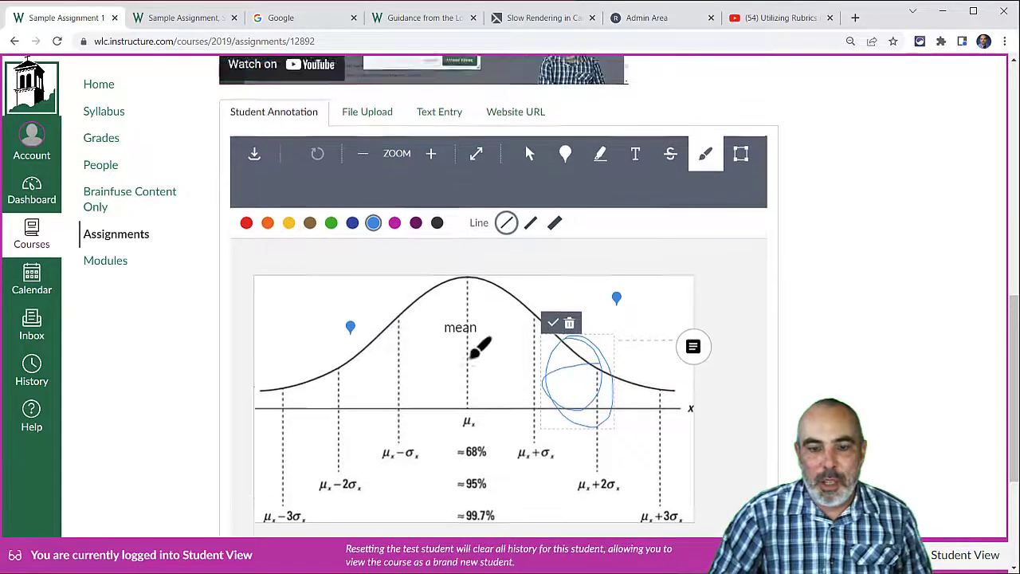
scroll(525, 392, down, 2)
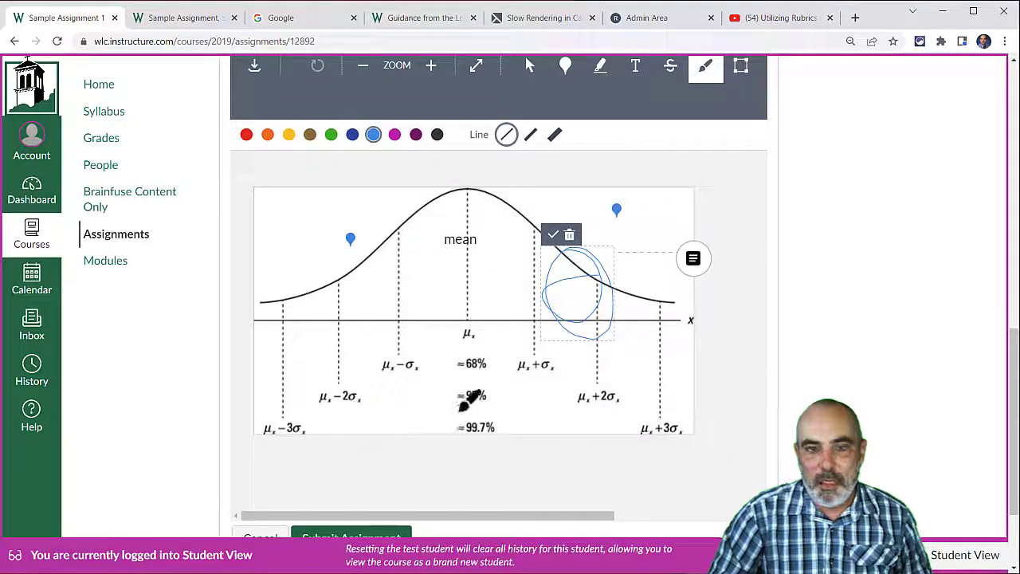
scroll(471, 398, up, 2)
scroll(519, 346, down, 3)
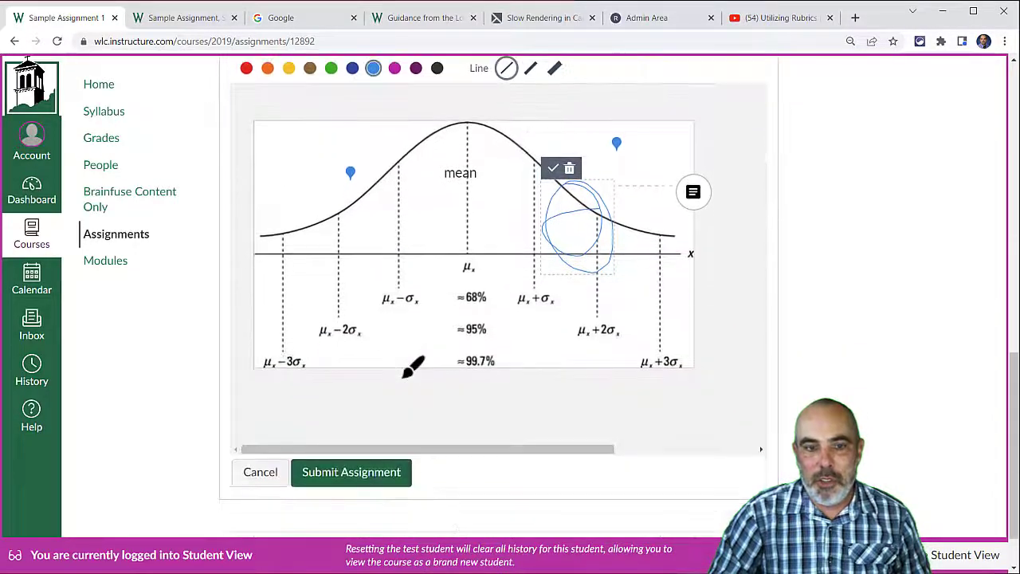
scroll(413, 366, up, 3)
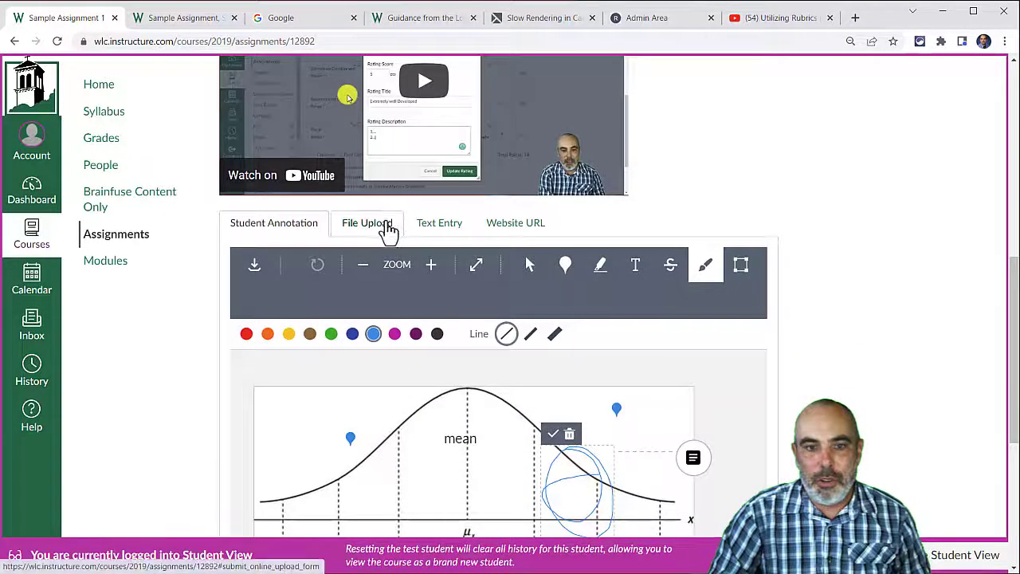
- Switch the submission type to File Upload and start choosing a file from the computer
click(389, 228)
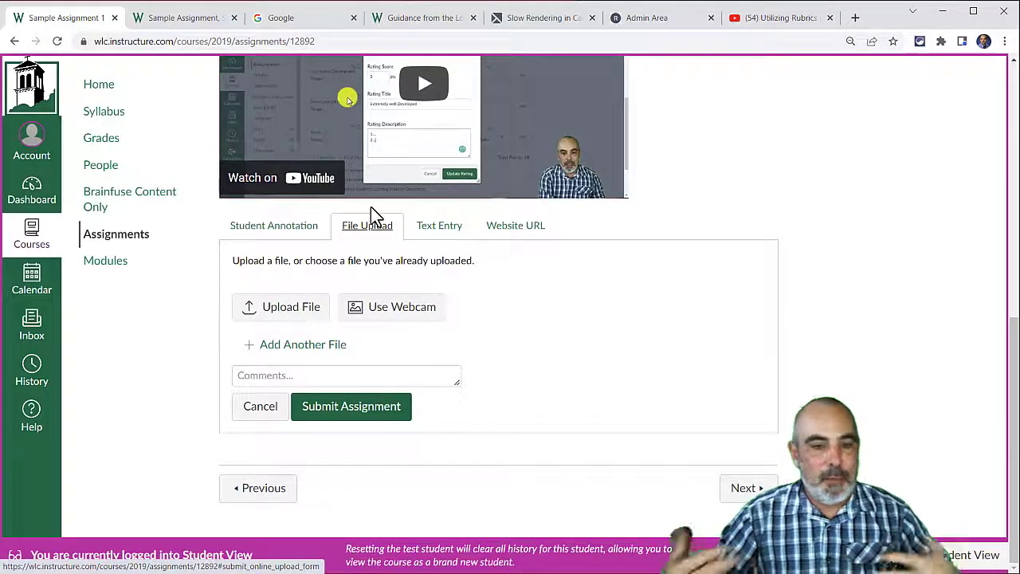
click(285, 323)
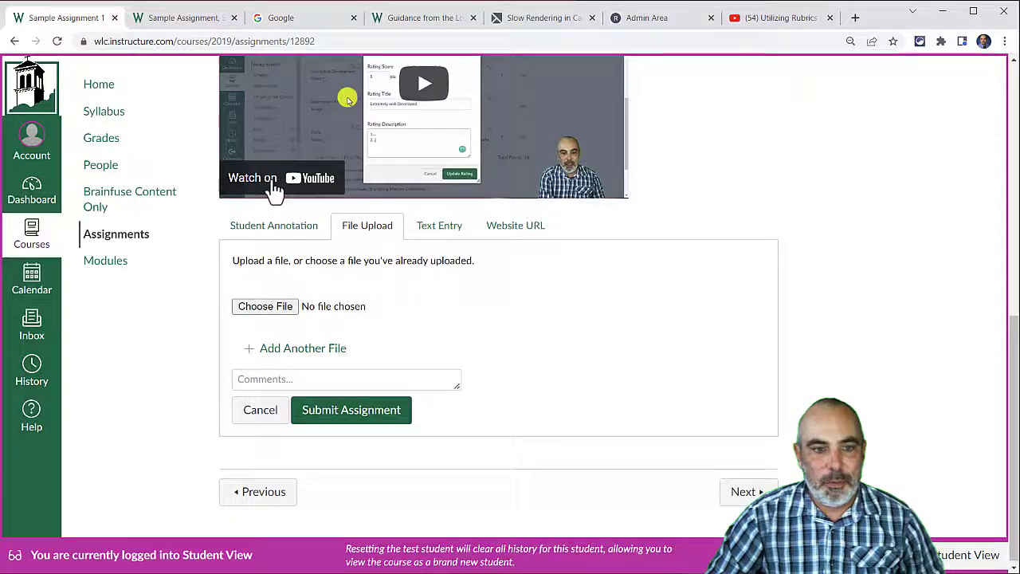
click(275, 313)
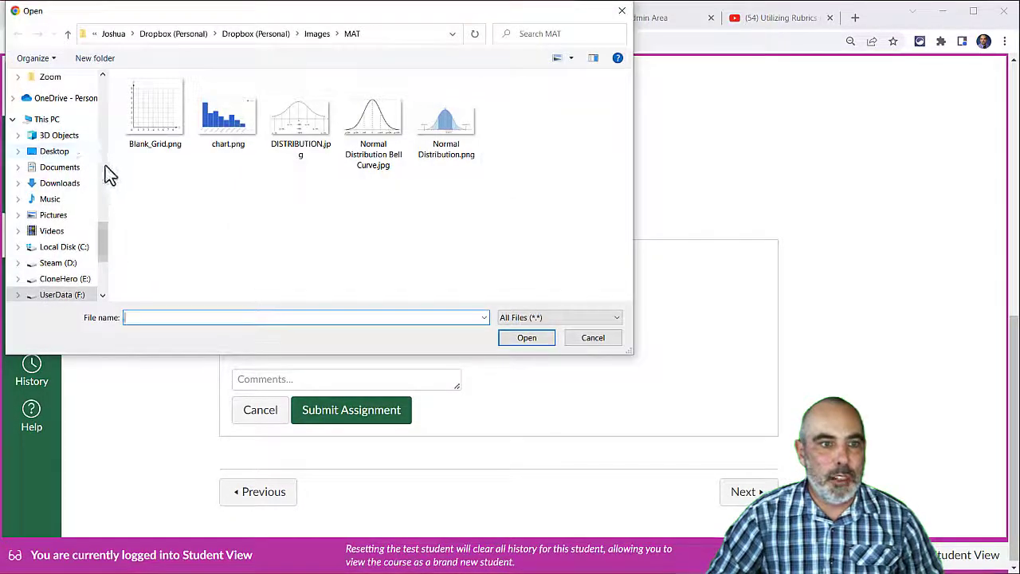
click(105, 166)
drag(105, 198, 99, 97)
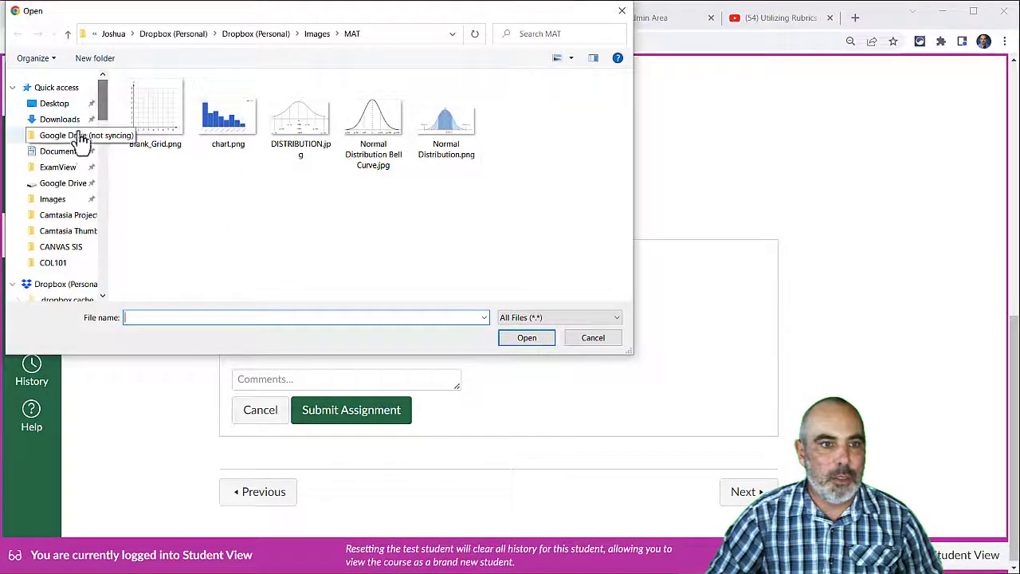
click(71, 153)
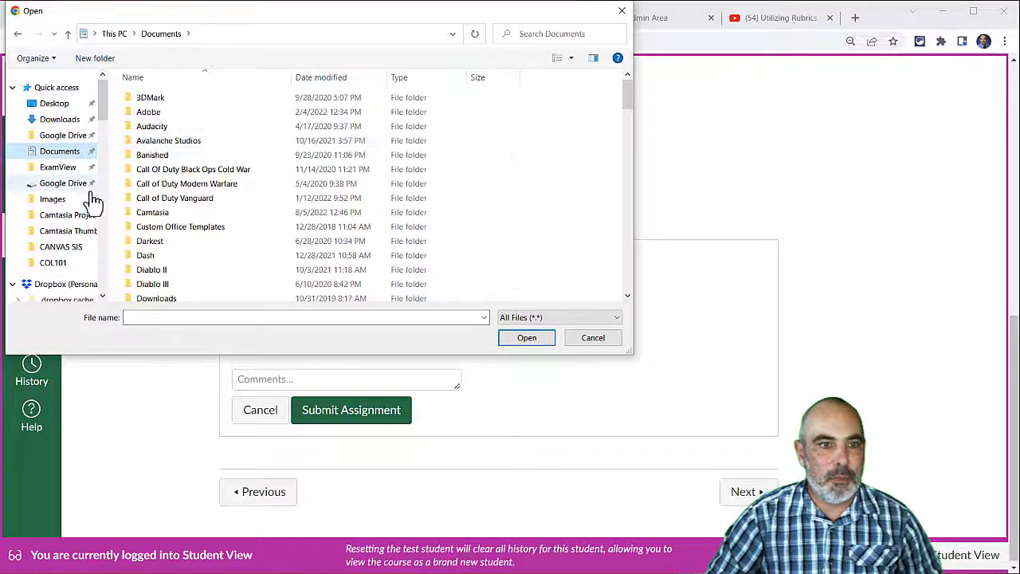
scroll(103, 255, down, 5)
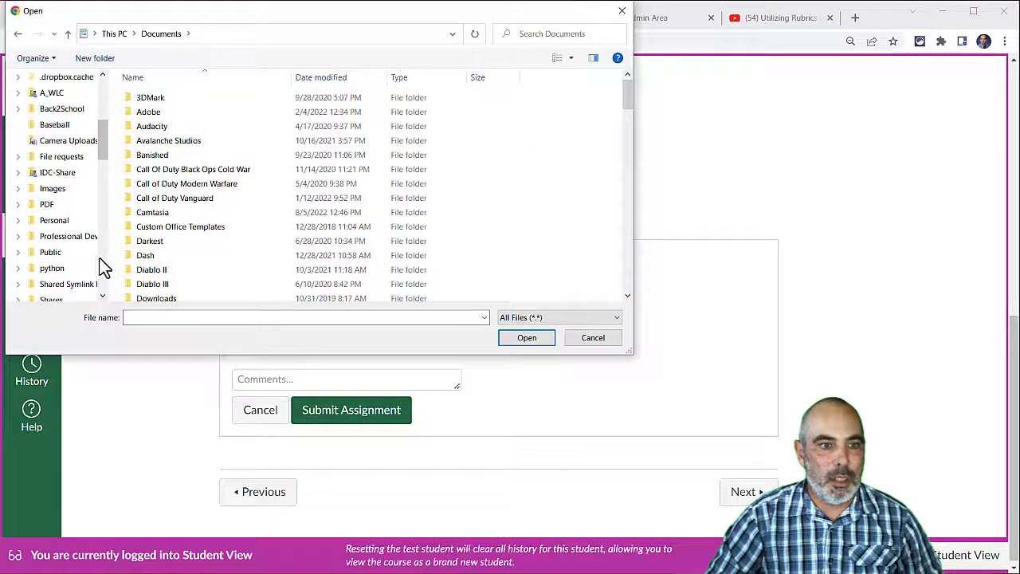
click(59, 174)
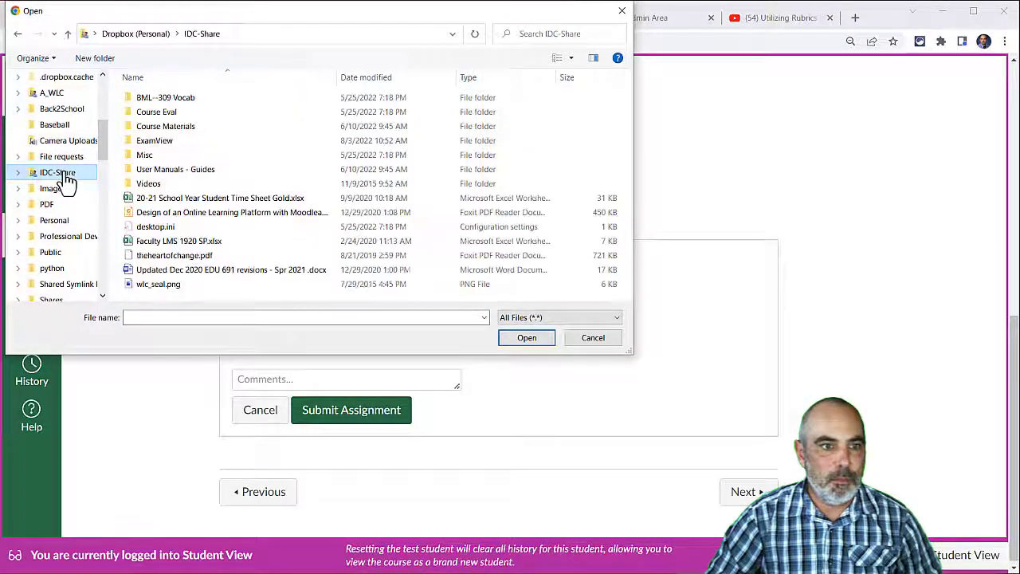
double_click(176, 125)
double_click(150, 128)
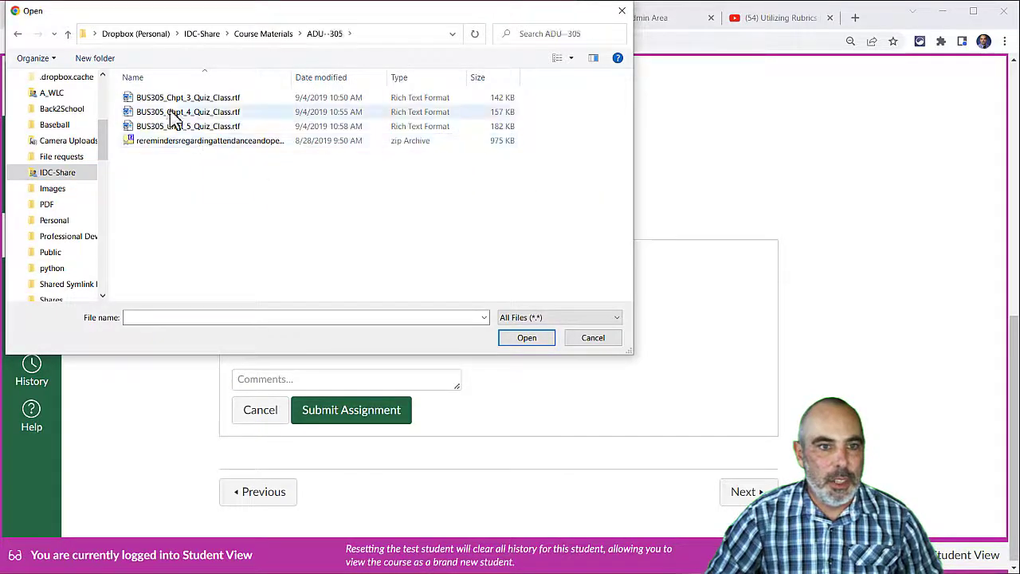
click(19, 34)
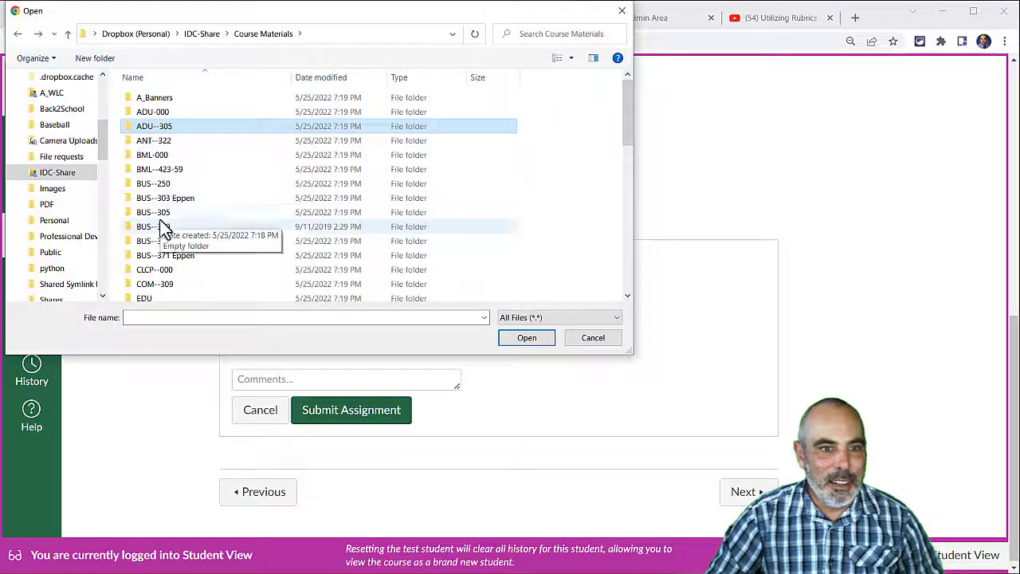
scroll(146, 209, down, 1)
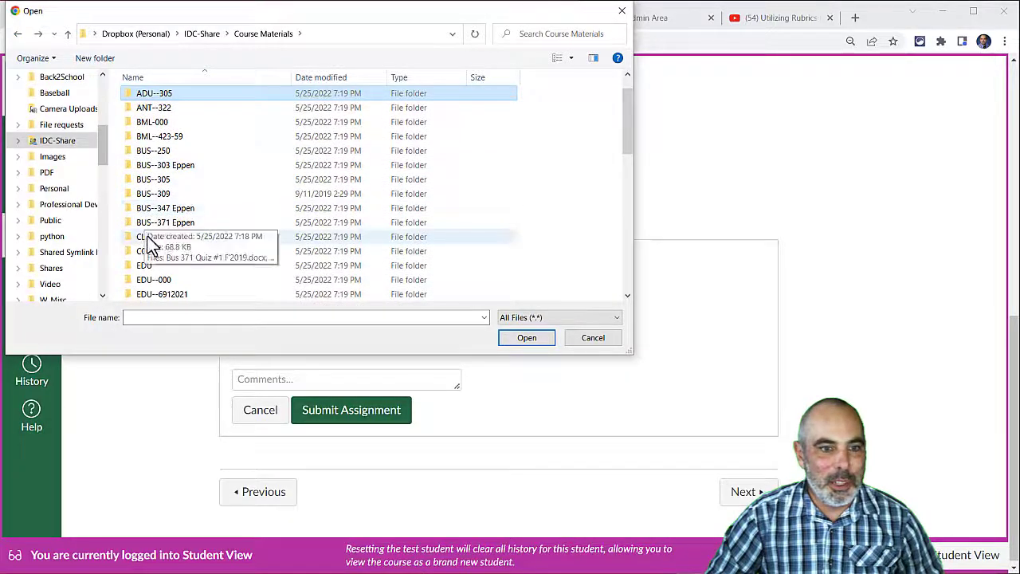
- Attach rock-drum-beats1.pdf from the Drums subfolder of the Dropbox Personal folder to the submission
click(57, 191)
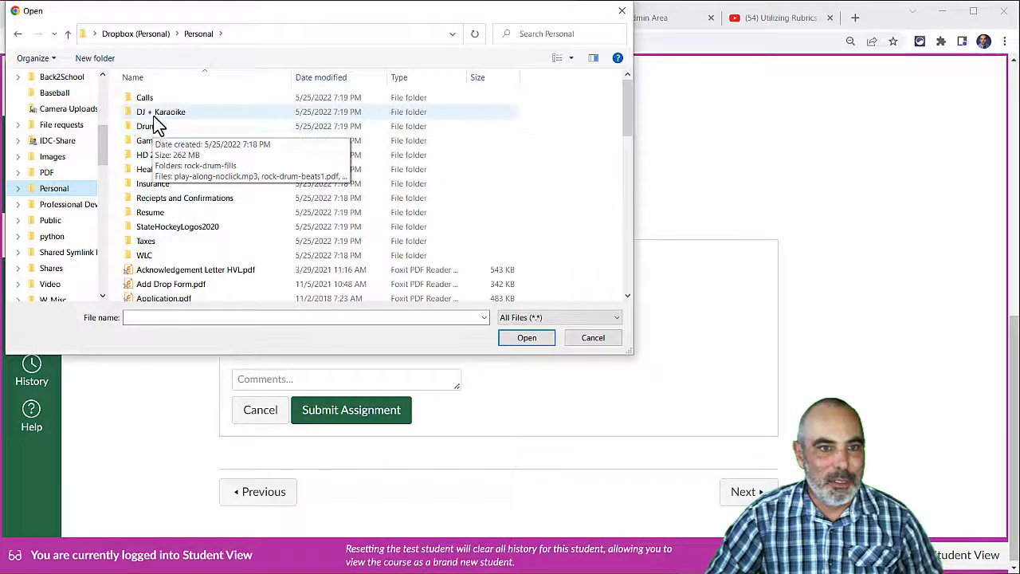
double_click(157, 127)
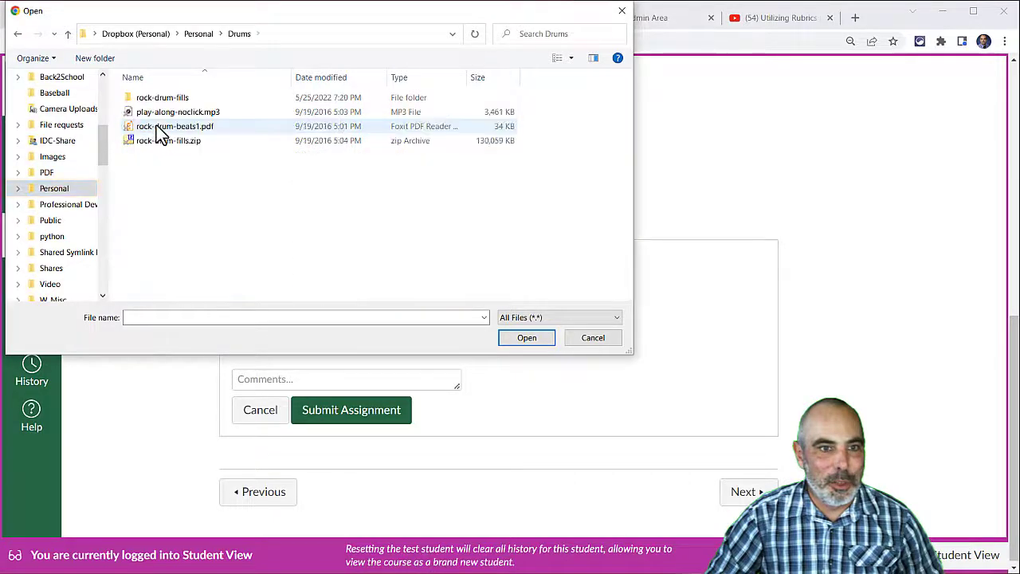
drag(161, 134, 542, 351)
click(540, 349)
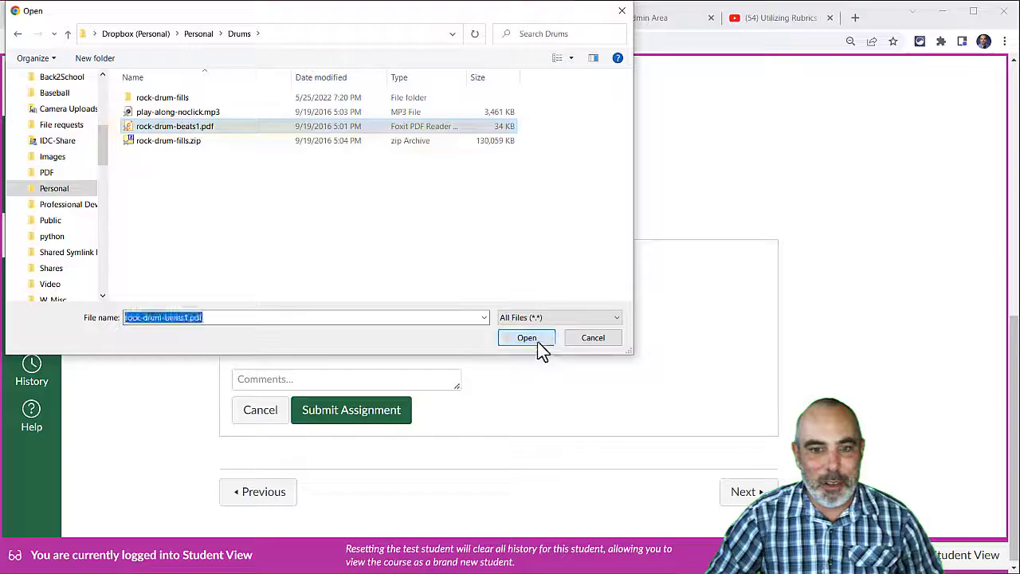
- Add two more file entries to the submission and set the first of them to upload a file
click(275, 348)
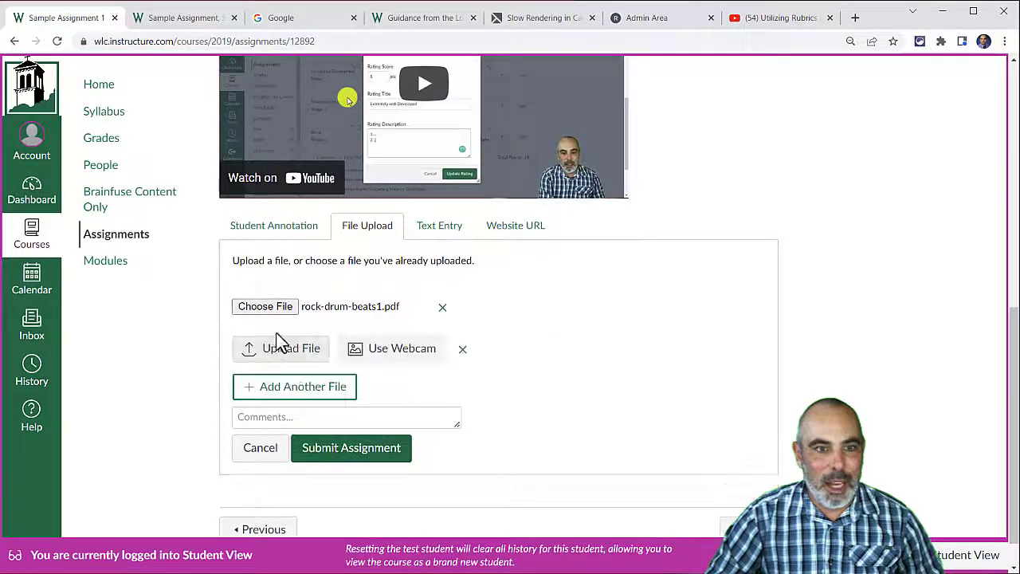
click(299, 389)
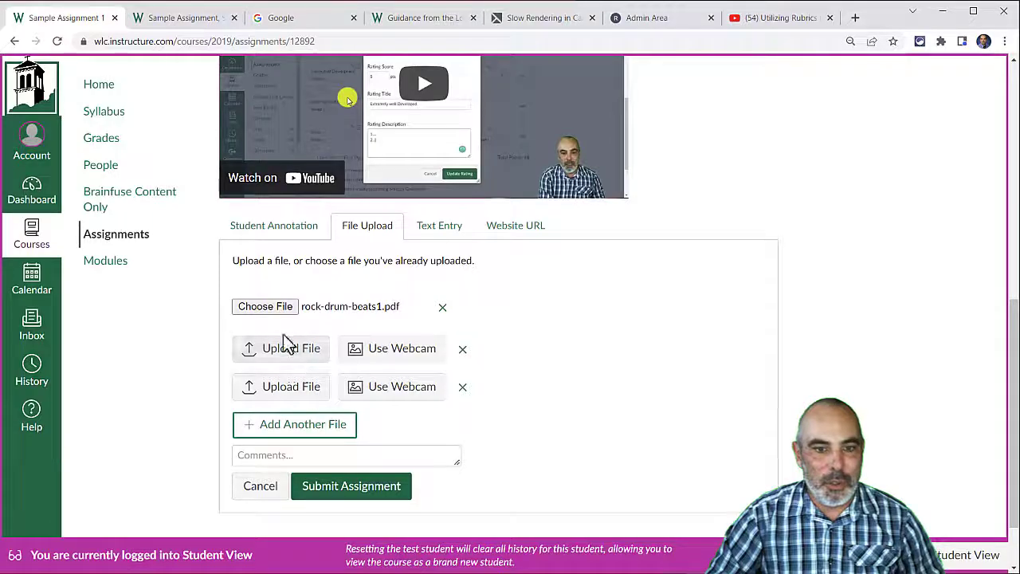
click(287, 357)
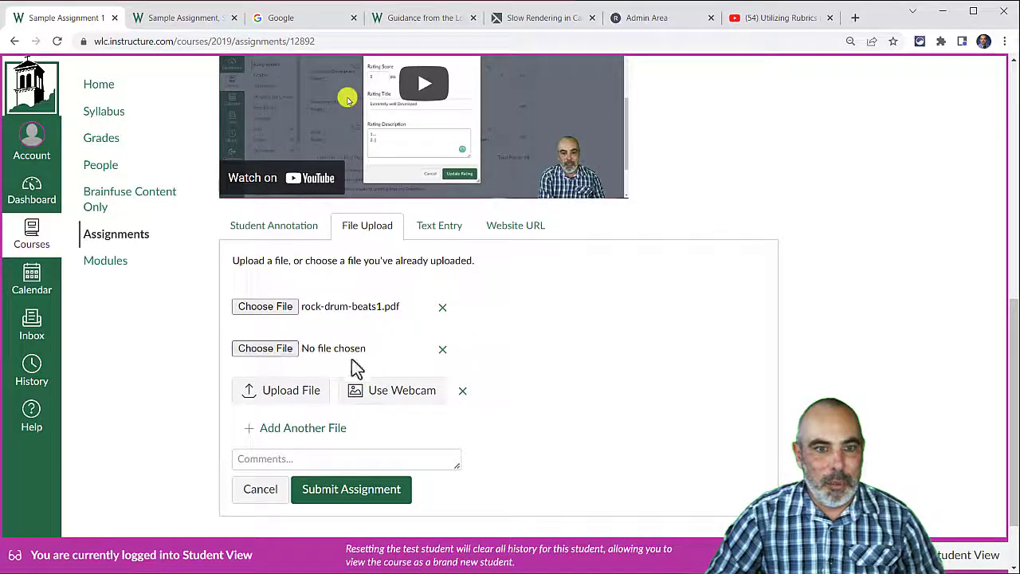
- Attach rock-drum-fills.zip from the Drums folder to the submission's second file entry
click(259, 349)
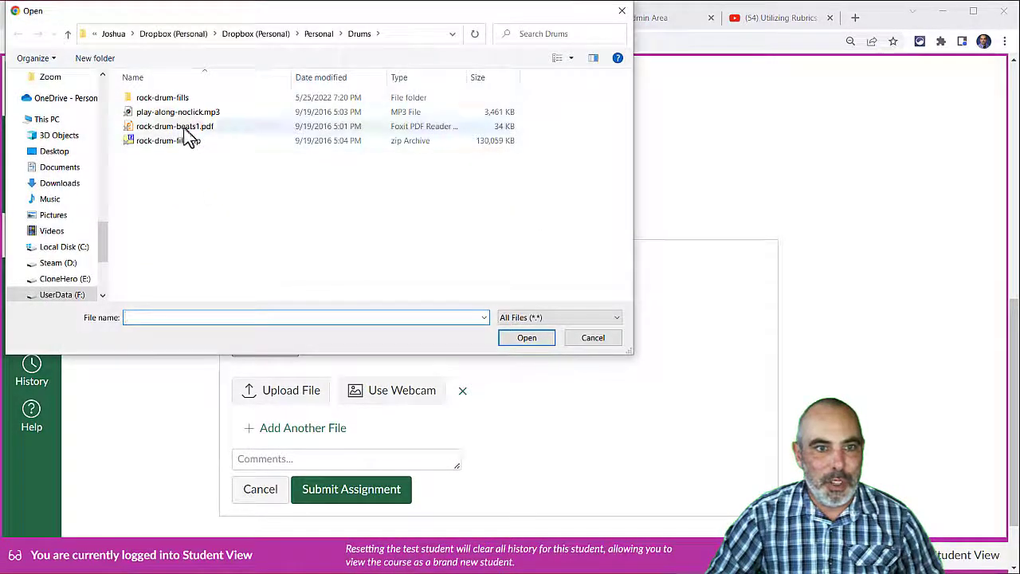
click(182, 140)
click(518, 343)
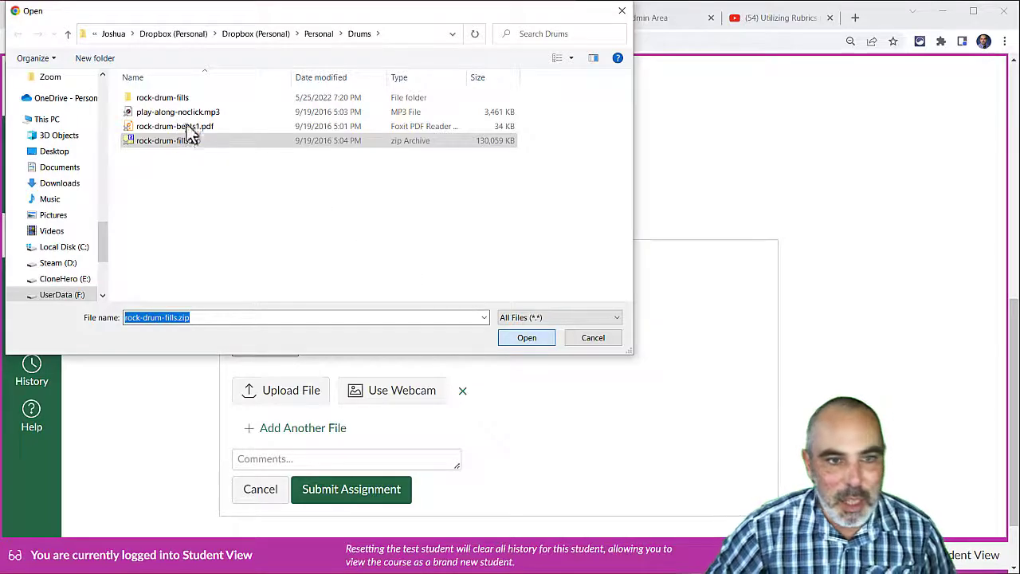
key(Return)
scroll(514, 367, down, 1)
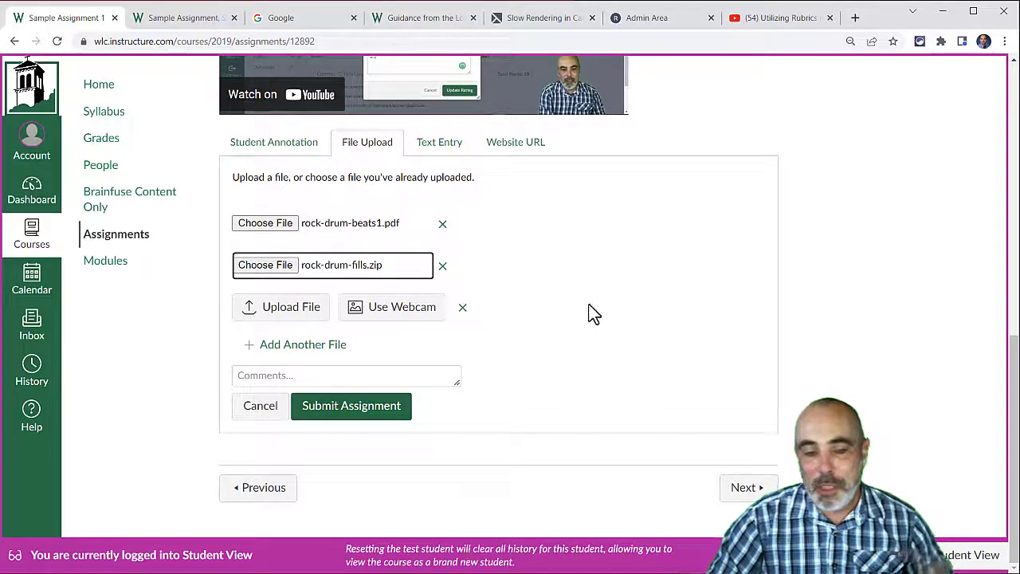
- Open and close the webcam capture option for the third file entry, and expand the submission's comment box
click(385, 329)
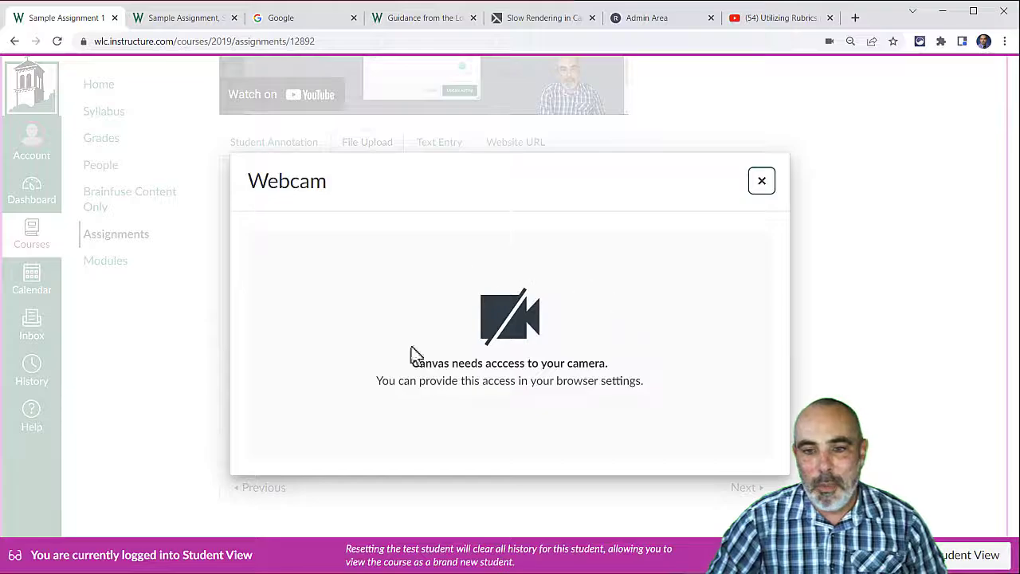
click(762, 182)
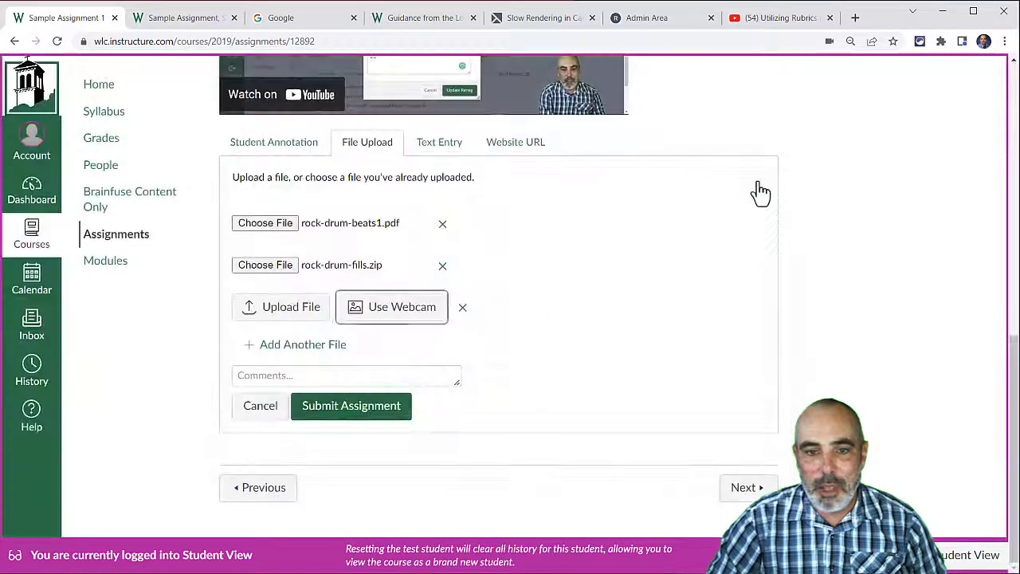
click(295, 376)
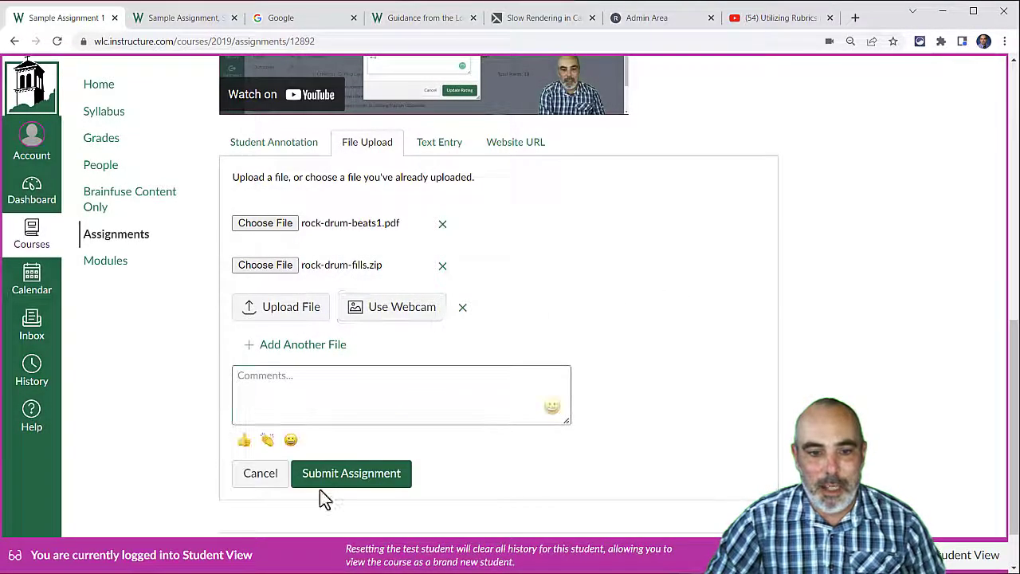
scroll(316, 485, up, 1)
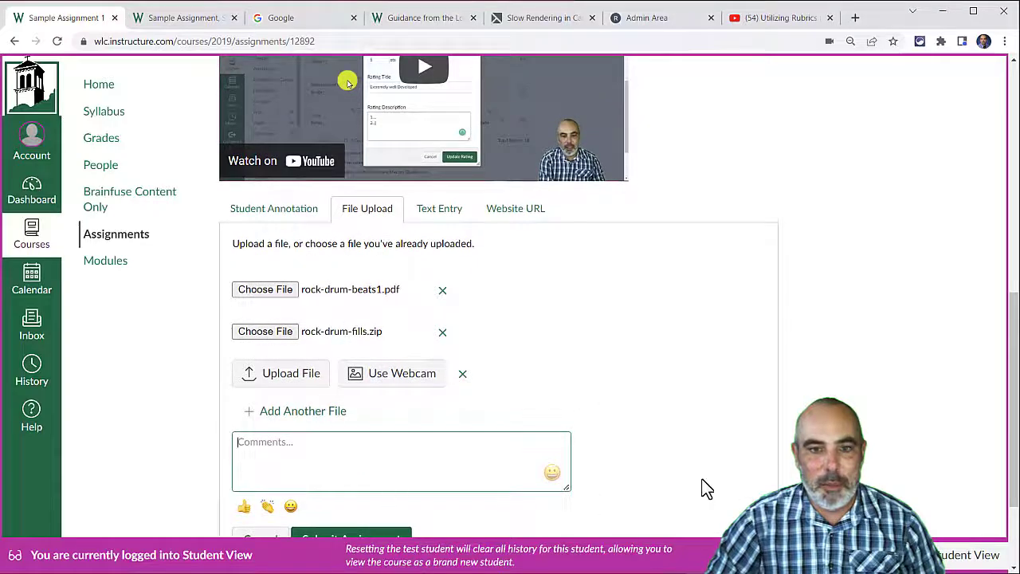
- View the Text Entry editor and the Website URL form among the submission types
click(439, 210)
scroll(590, 415, down, 3)
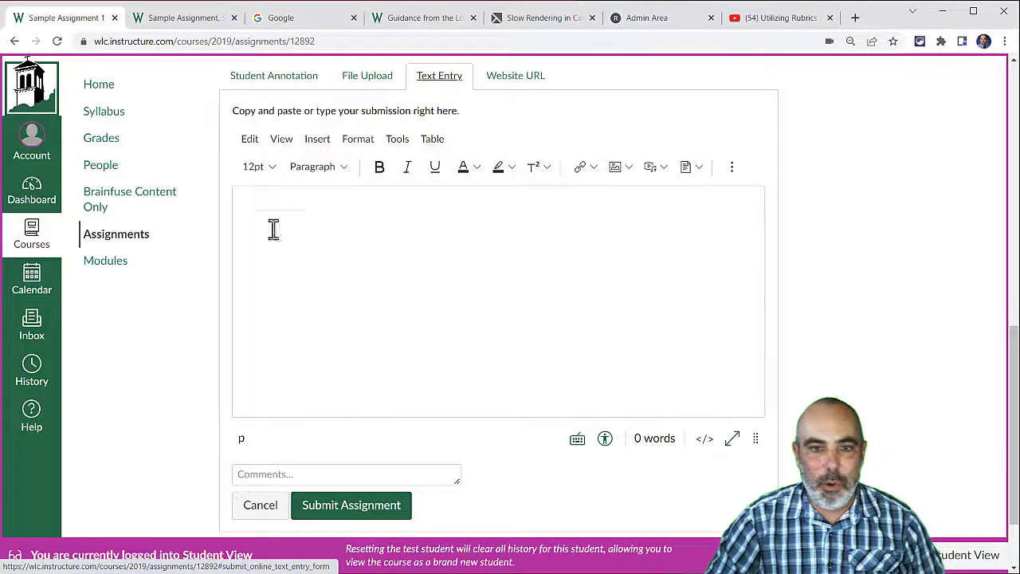
scroll(451, 373, down, 1)
scroll(452, 373, up, 2)
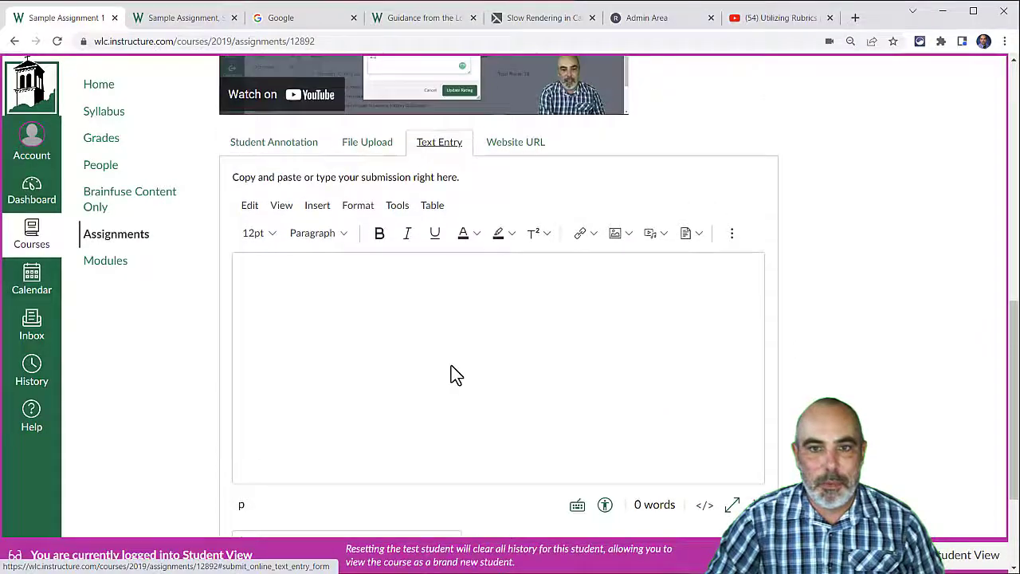
click(510, 144)
click(365, 341)
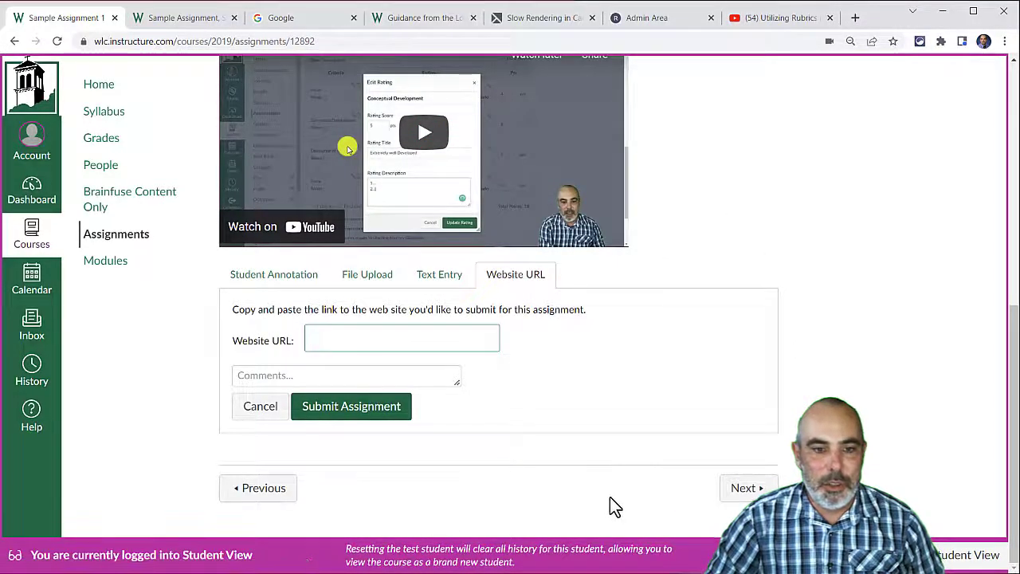
- Return to the File Upload submission type and submit the assignment with the two attached files
click(384, 279)
scroll(660, 364, down, 1)
scroll(660, 365, down, 2)
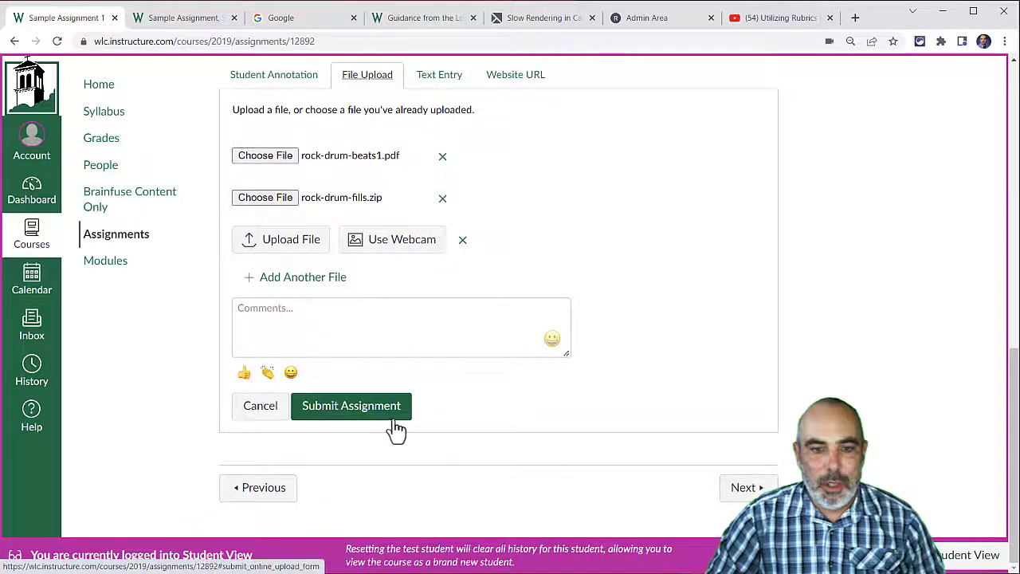
click(352, 410)
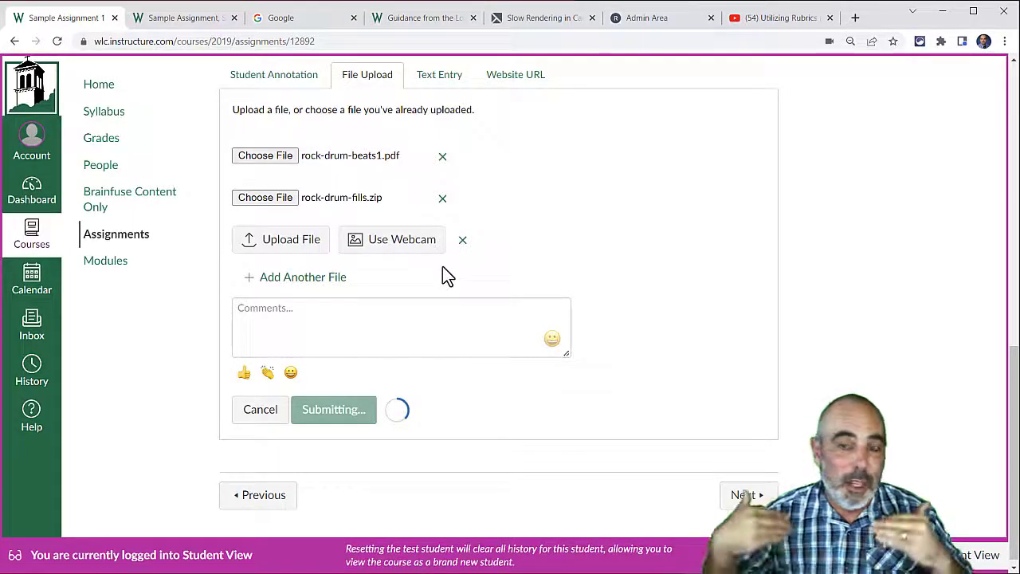
- View the test student's Sample Assignment submission in SpeedGrader and return to the Sample Assignment 1 page
click(177, 19)
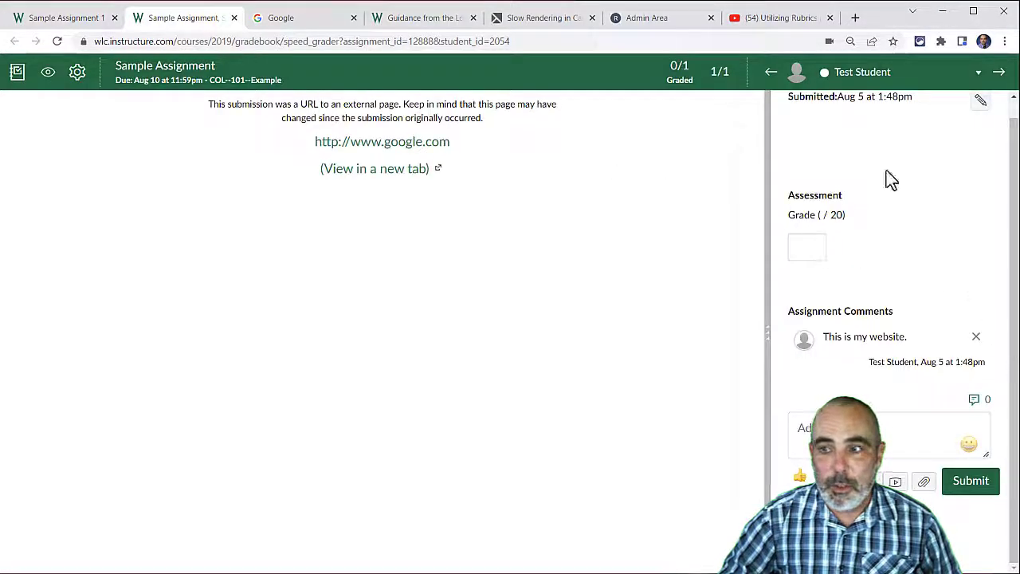
click(62, 19)
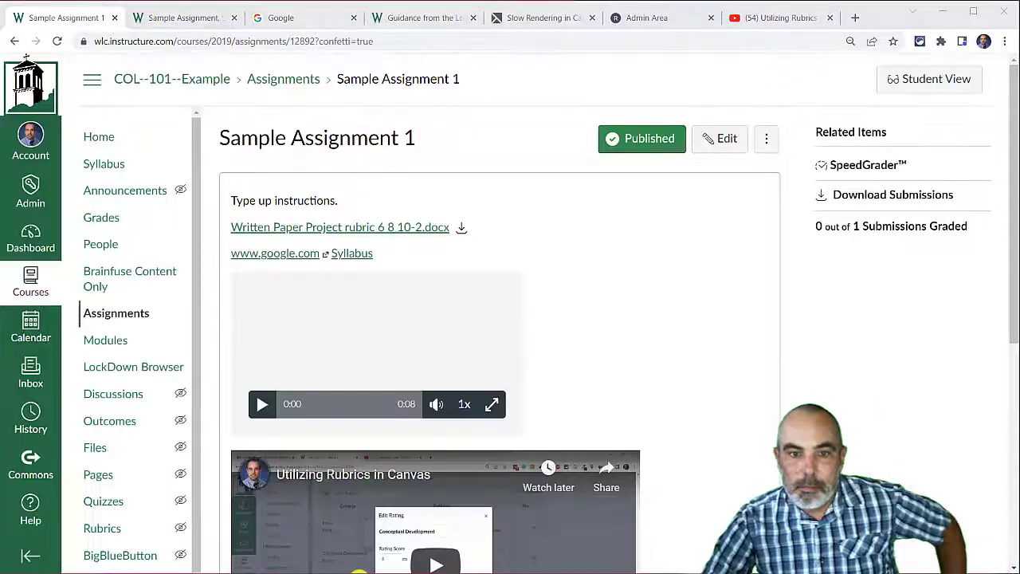
scroll(502, 127, down, 5)
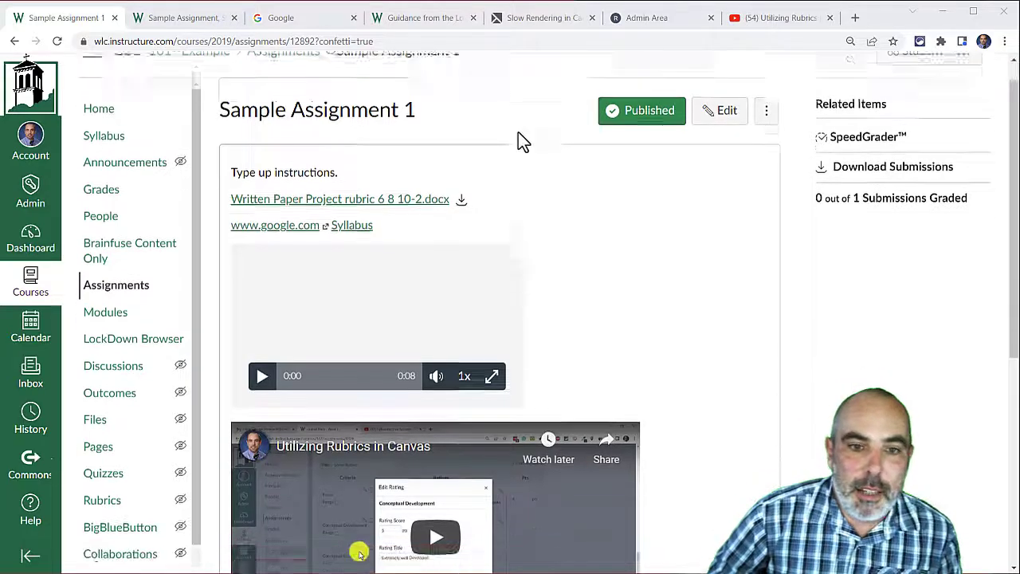
scroll(515, 143, up, 3)
scroll(517, 120, up, 3)
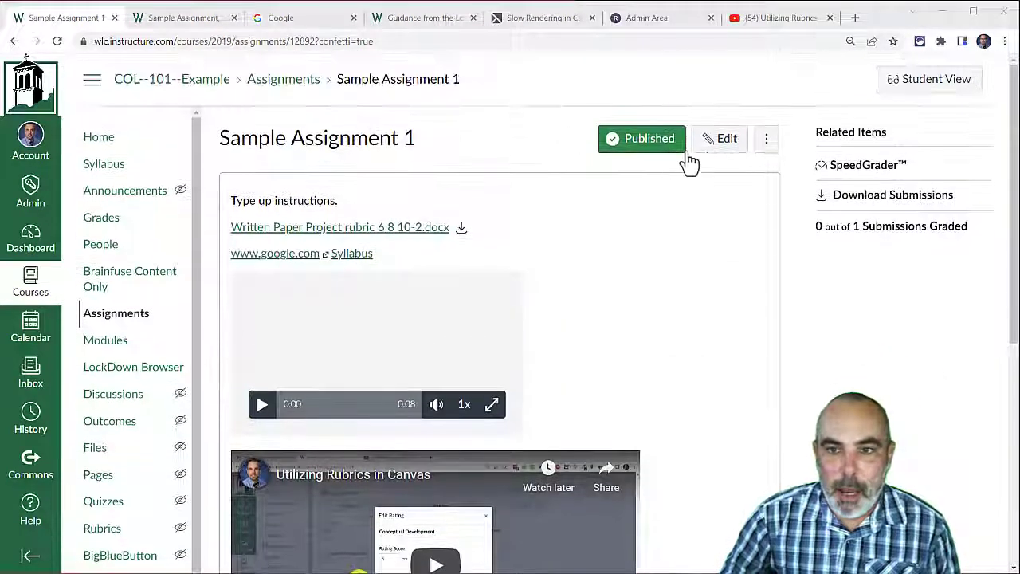
- Open Sample Assignment 1 for editing and go to its submission attempts settings
click(722, 139)
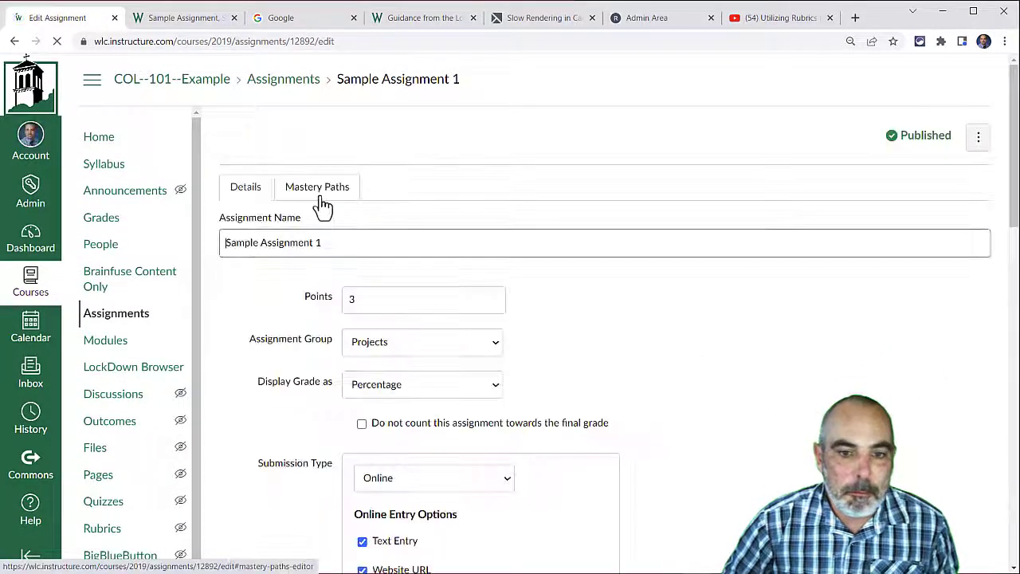
scroll(562, 215, down, 7)
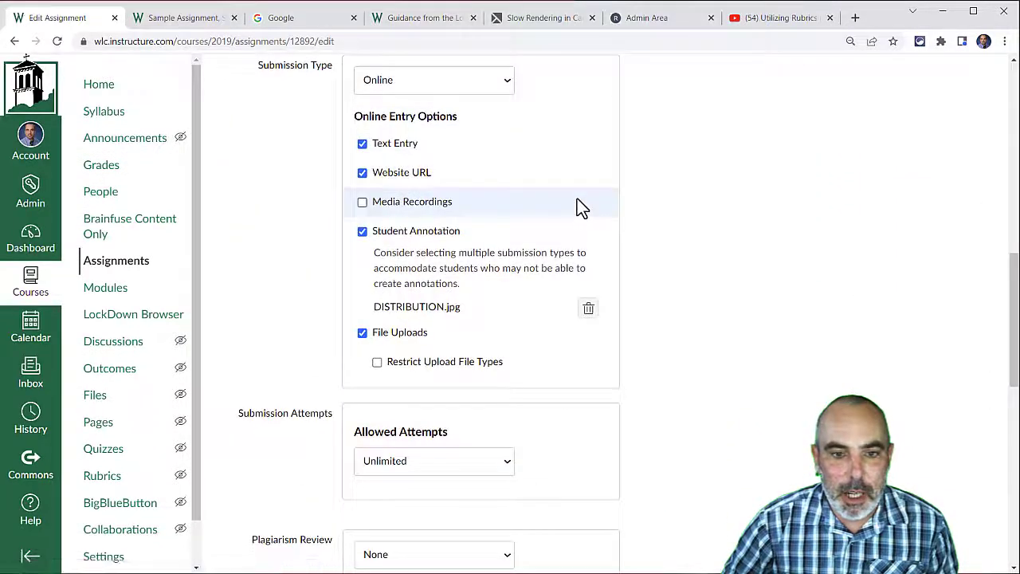
scroll(577, 198, down, 4)
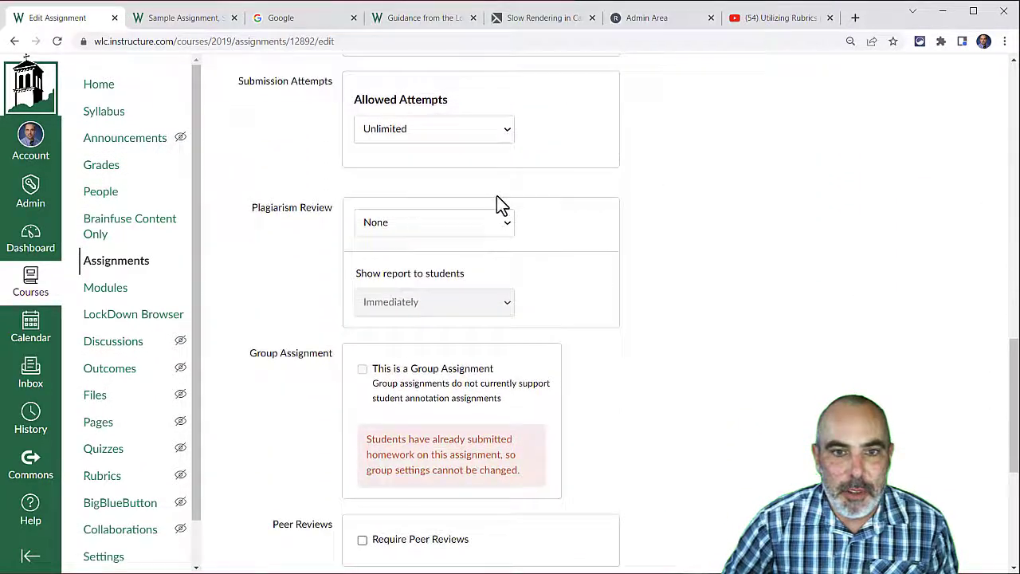
- Change the assignment's allowed submission attempts to Limited with 1 attempt
click(406, 134)
click(402, 162)
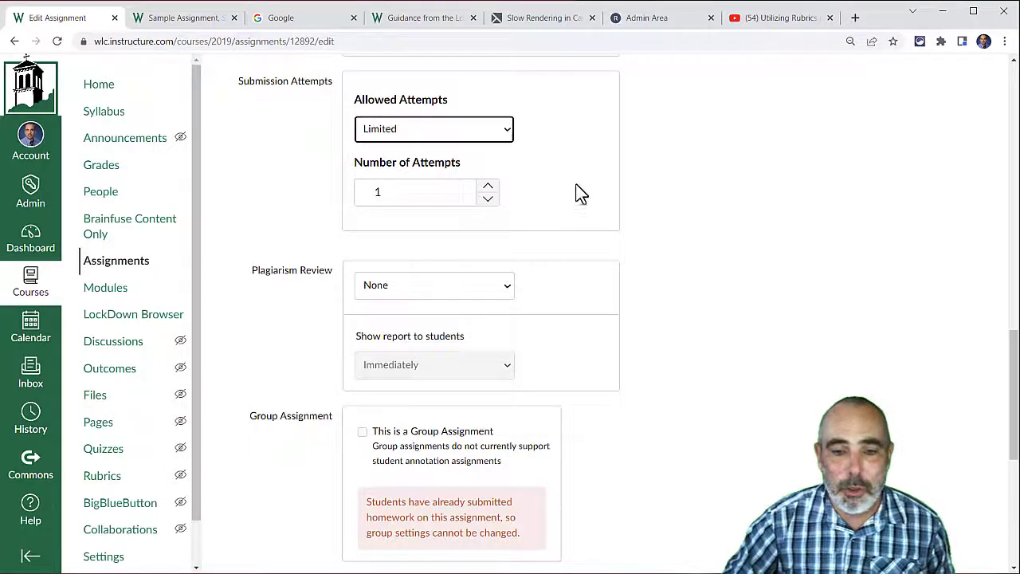
scroll(585, 258, down, 2)
scroll(430, 185, up, 2)
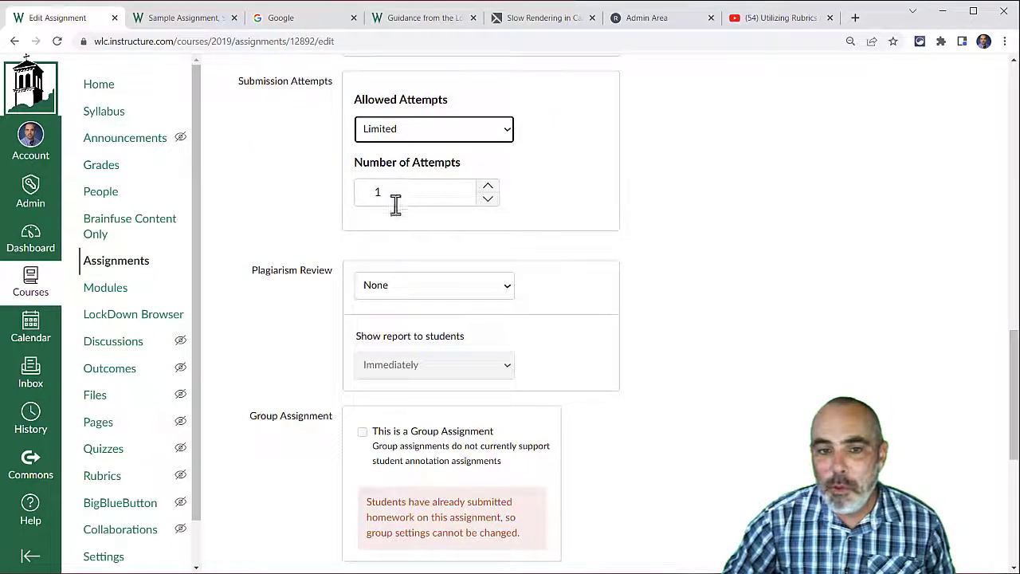
- Set the assignment's plagiarism review to Turnitin and its allowed submission attempts to Unlimited
click(441, 293)
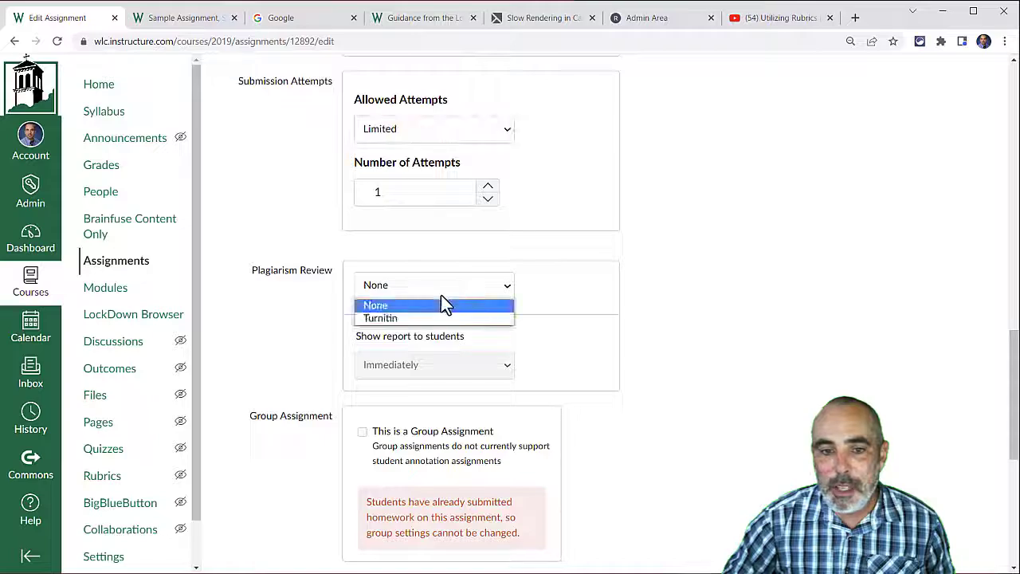
click(401, 318)
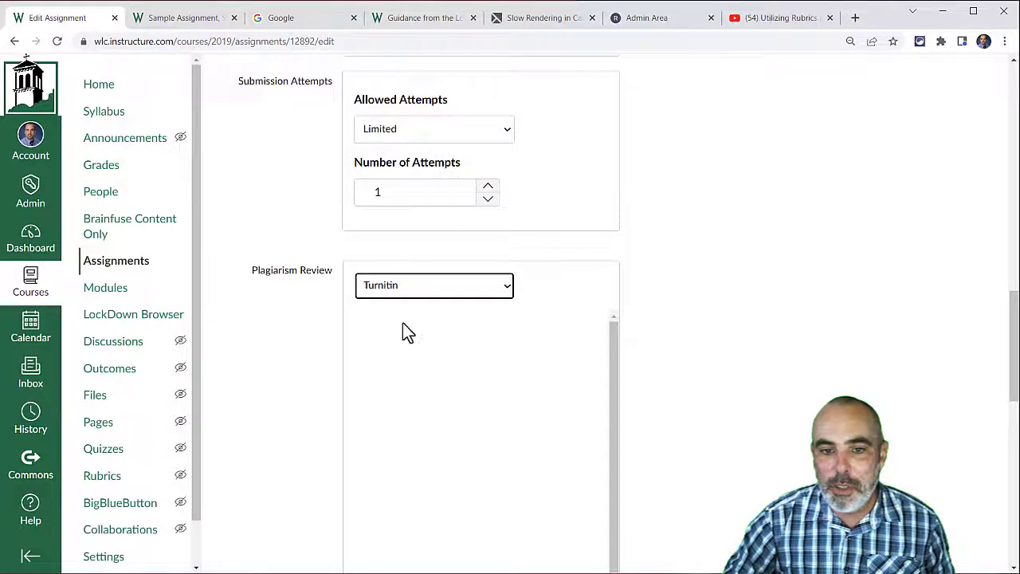
scroll(670, 413, down, 4)
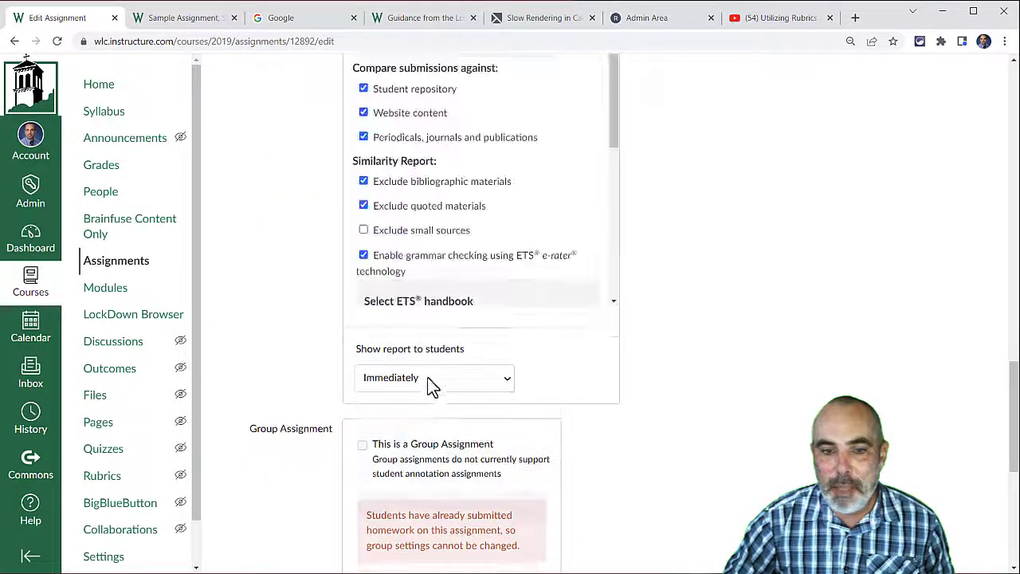
scroll(786, 388, up, 4)
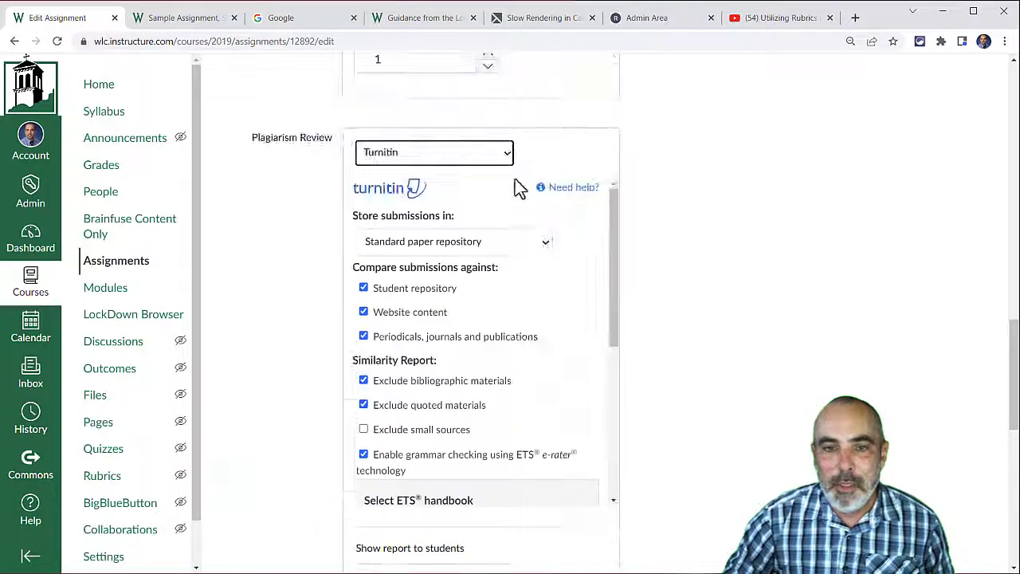
click(439, 130)
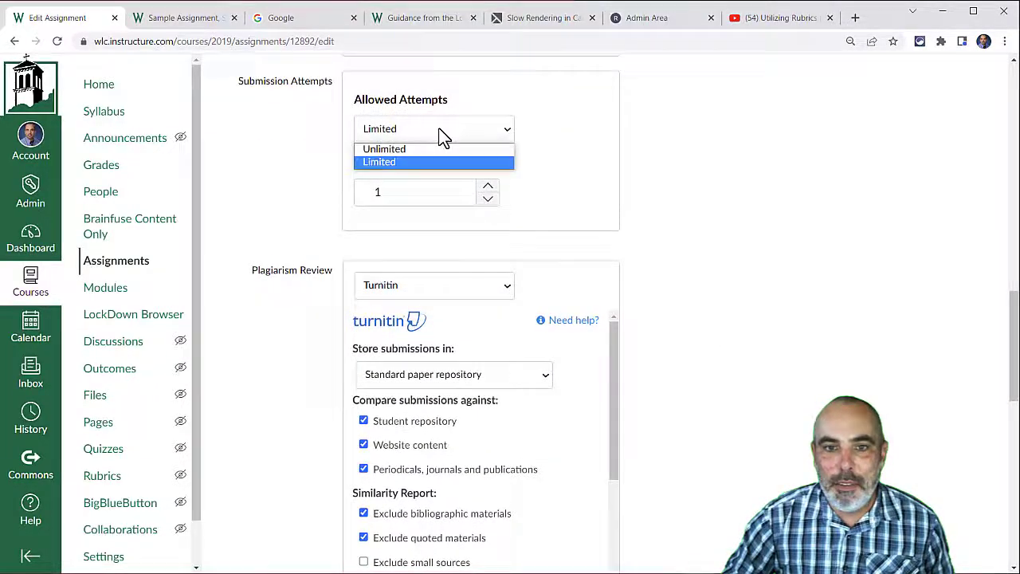
click(398, 153)
- Set the Turnitin report to be shown to students after the assignment is graded
scroll(577, 311, down, 4)
scroll(575, 311, down, 4)
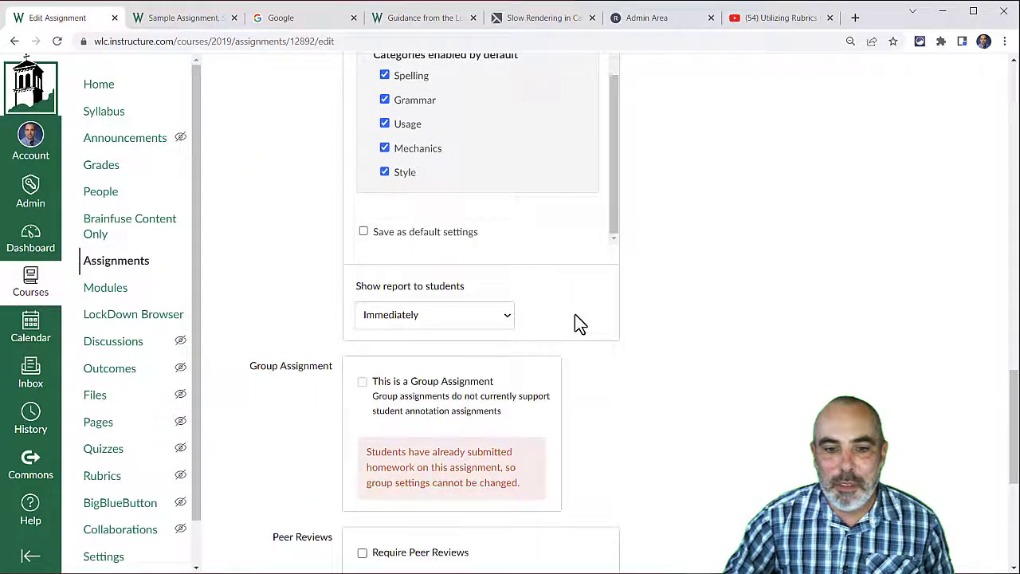
click(404, 315)
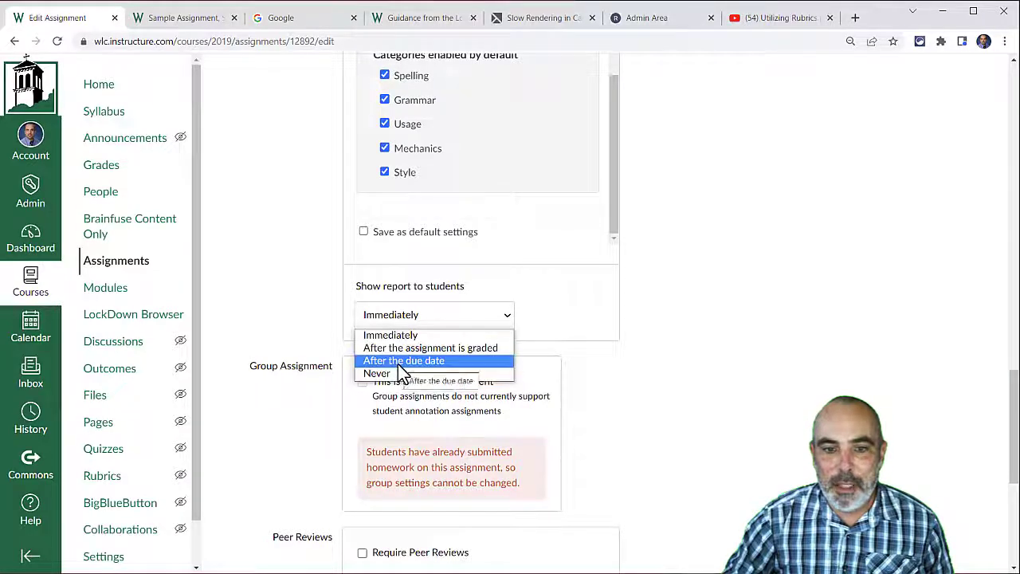
click(431, 348)
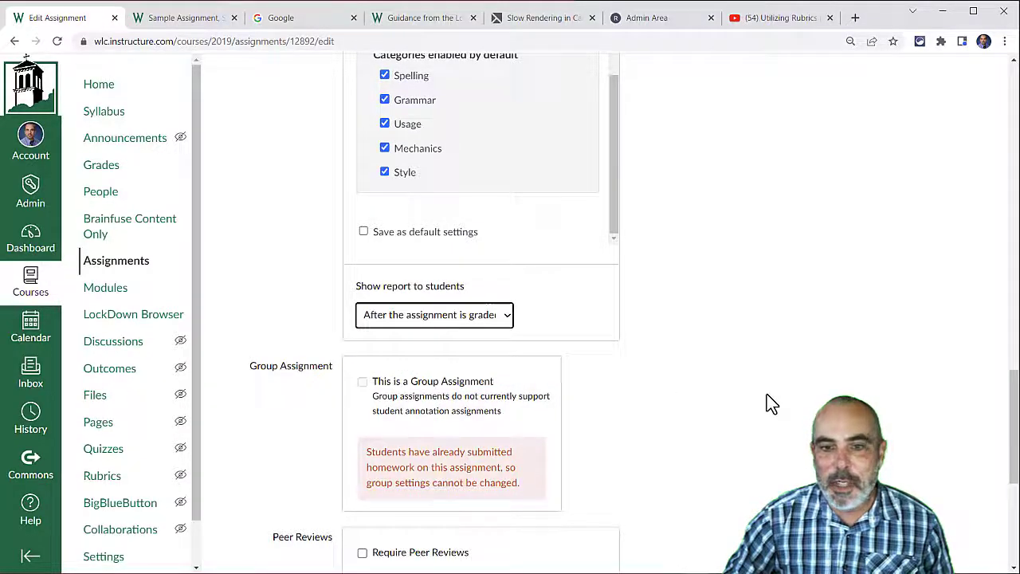
- Examine the Turnitin plagiarism review options and the Group Assignment, Peer Reviews and Assign settings
scroll(758, 388, up, 2)
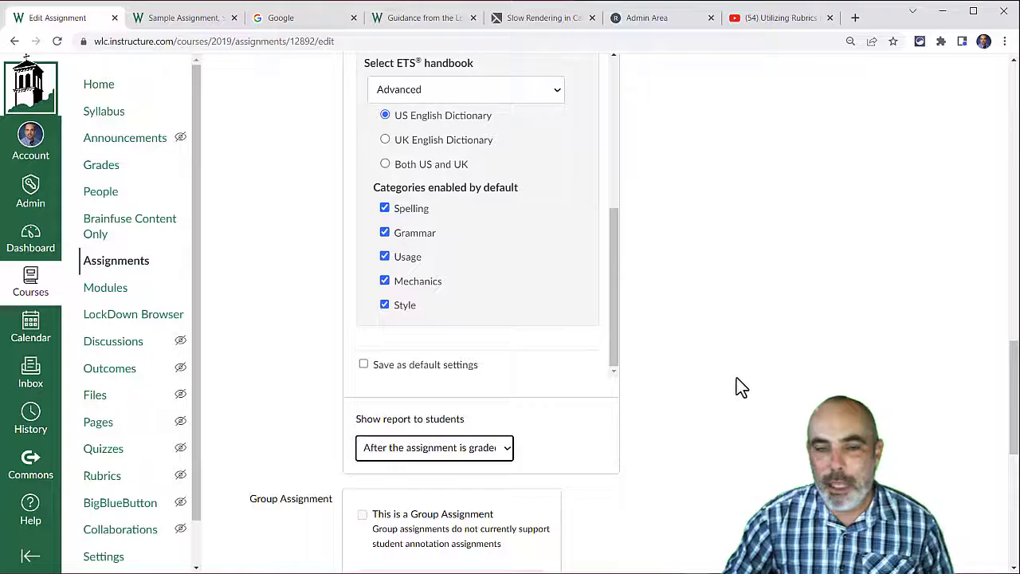
scroll(547, 290, up, 3)
scroll(522, 282, down, 2)
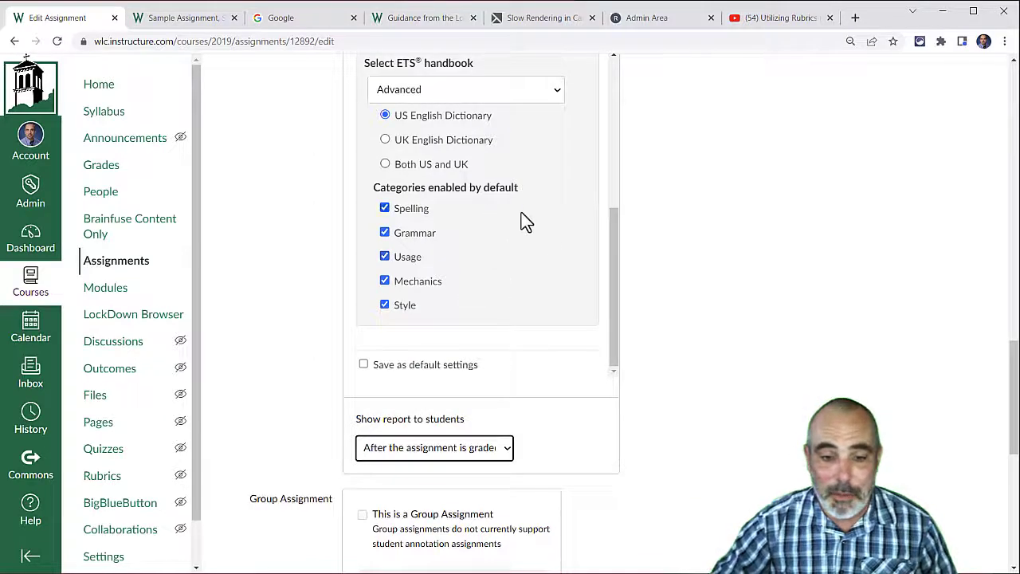
scroll(633, 290, down, 3)
scroll(740, 269, up, 4)
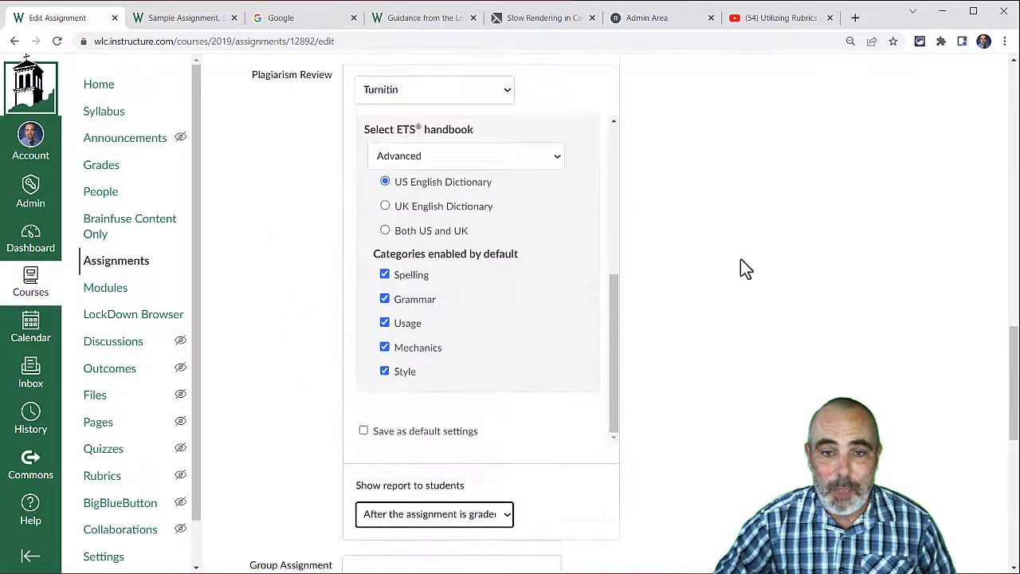
scroll(629, 287, up, 3)
scroll(736, 307, down, 8)
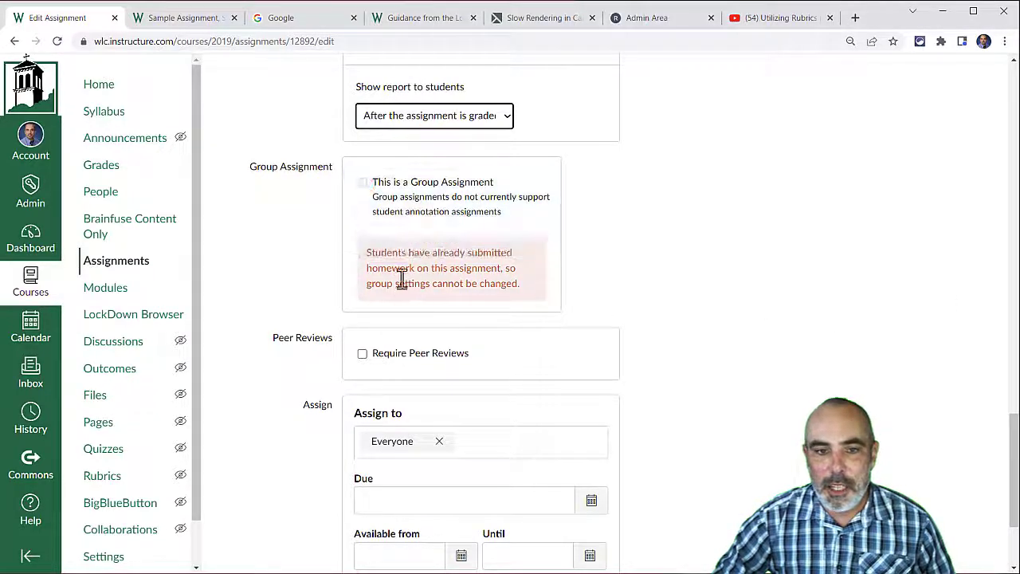
scroll(677, 307, up, 1)
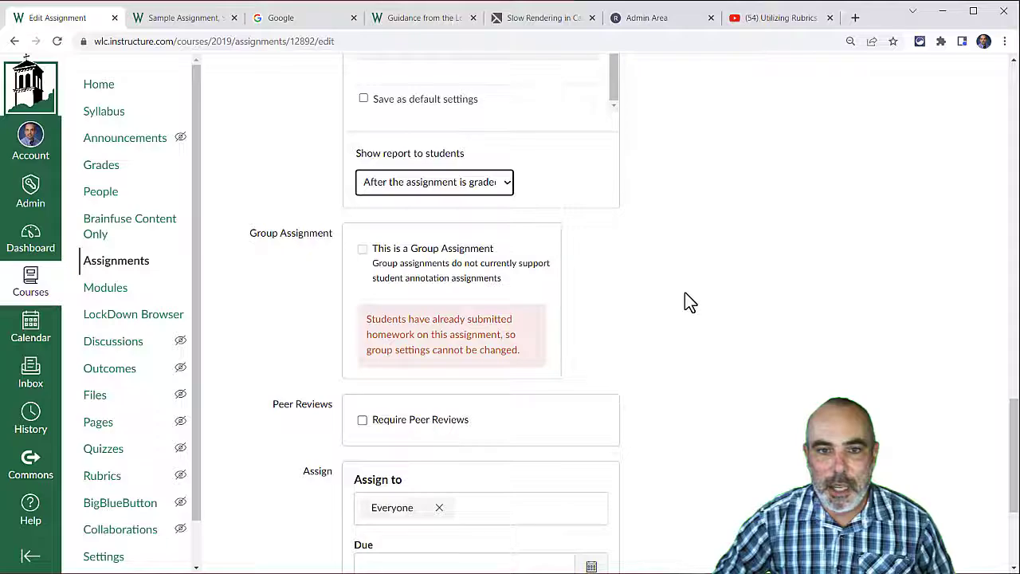
scroll(661, 292, down, 3)
scroll(629, 263, up, 4)
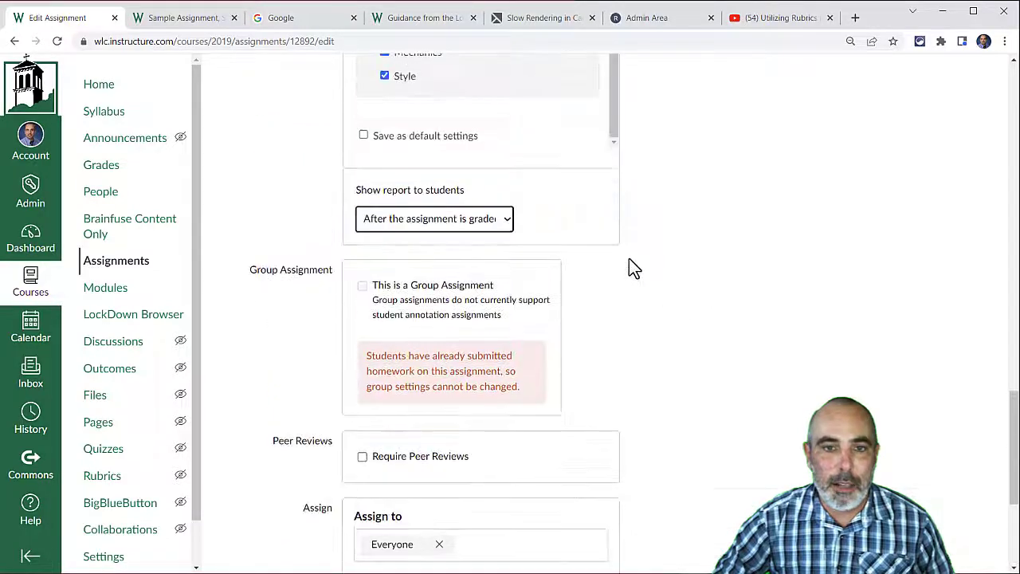
- Require peer reviews on the assignment, assigned automatically with 2 reviews per user
scroll(629, 259, up, 5)
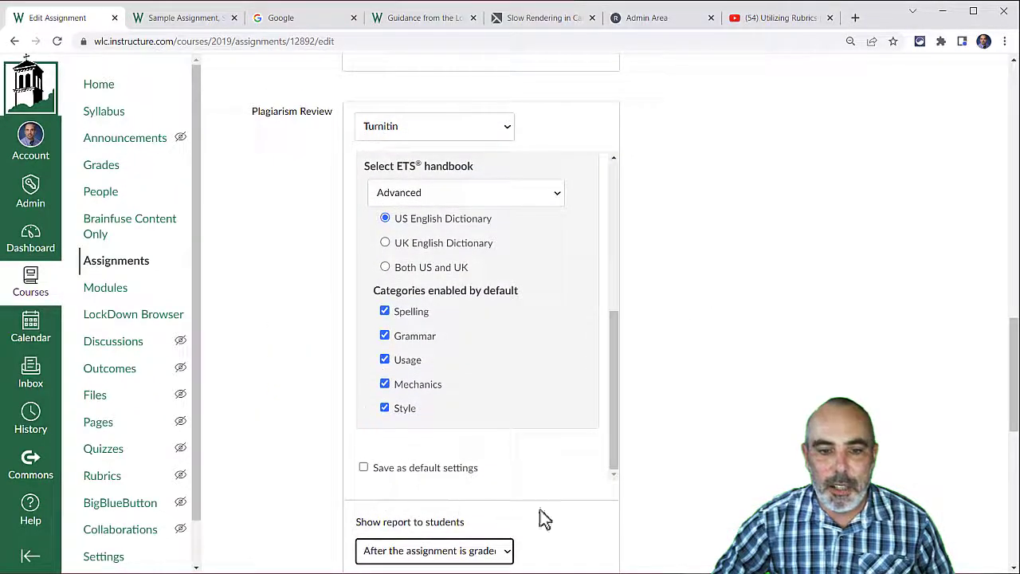
scroll(717, 374, down, 5)
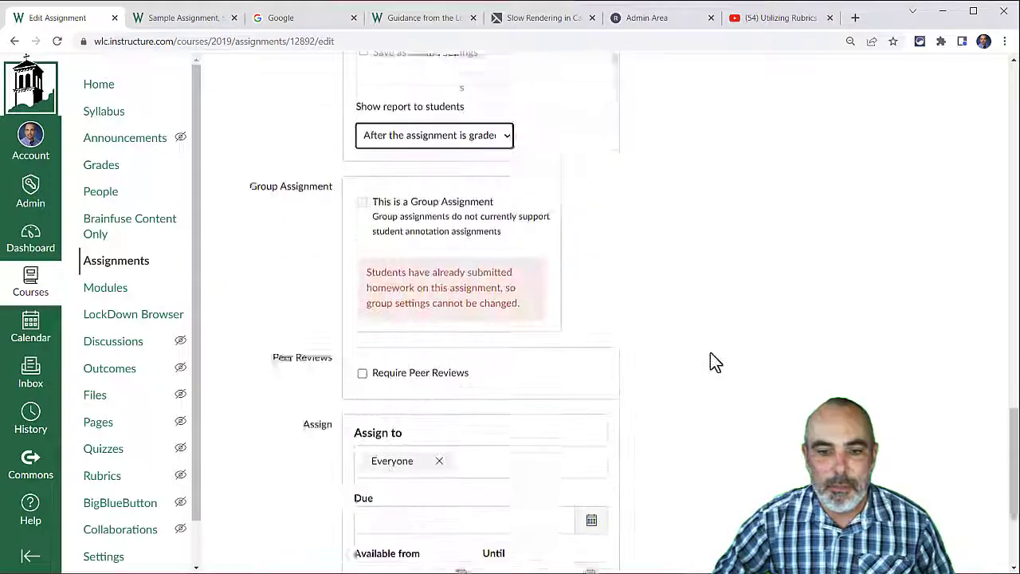
scroll(710, 352, down, 2)
click(362, 191)
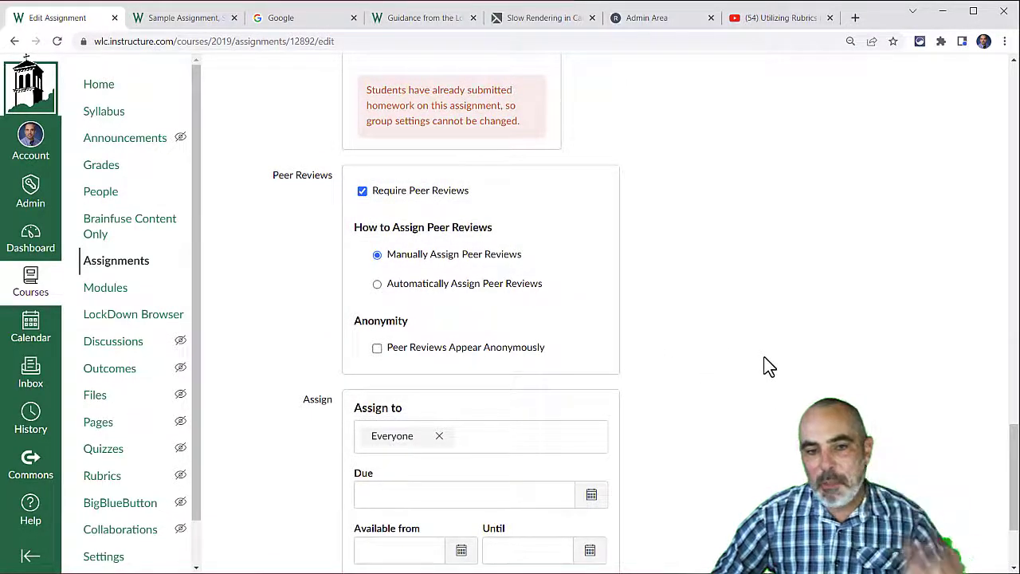
click(378, 287)
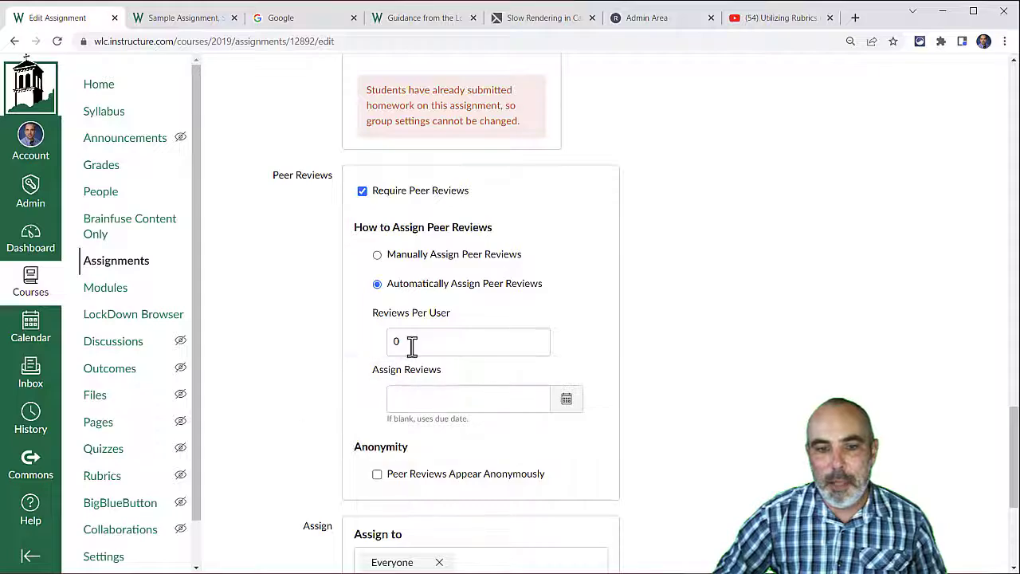
drag(410, 344, 371, 351)
text(2)
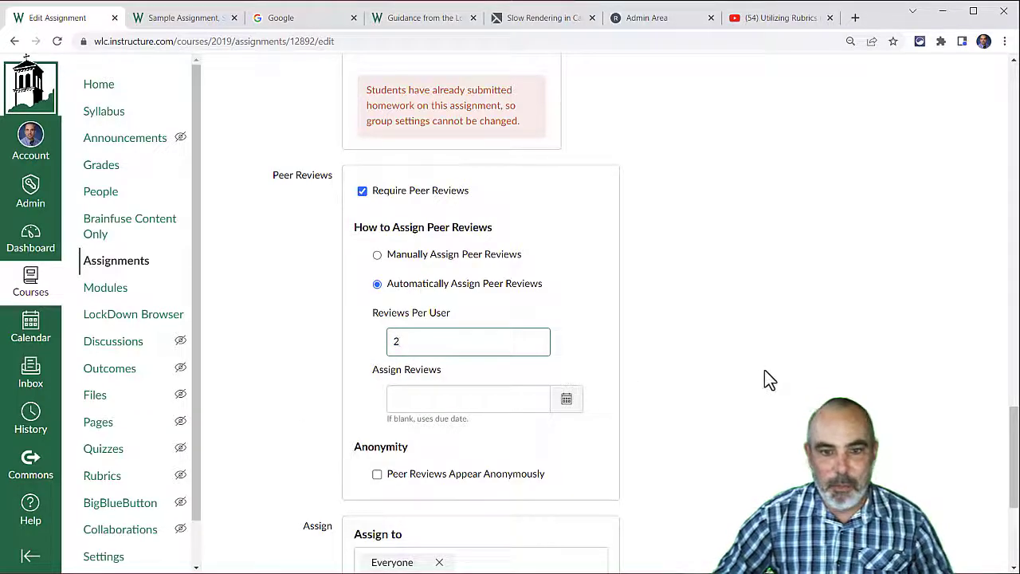
- Make the assignment's peer reviews appear anonymously
scroll(760, 322, down, 1)
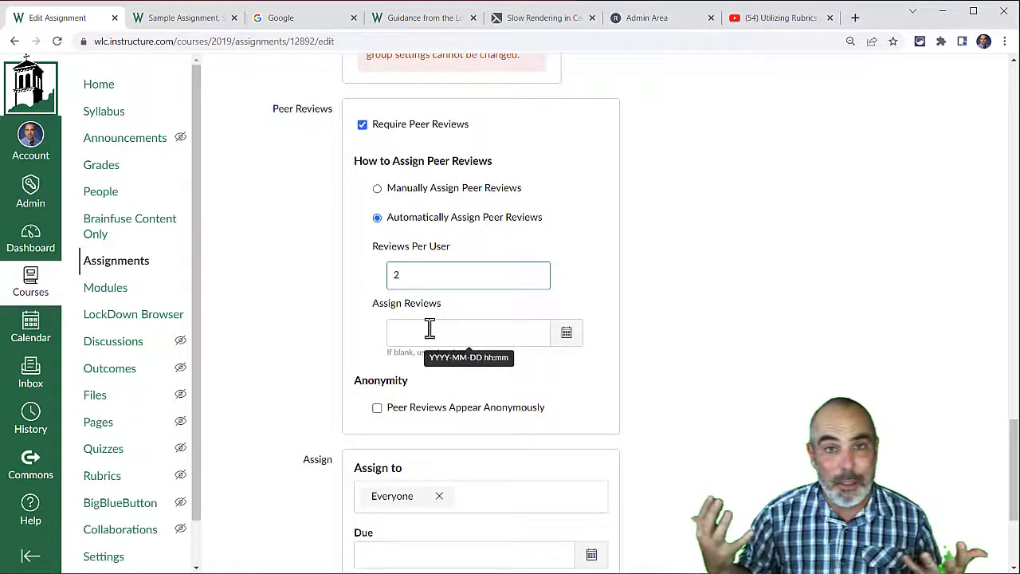
scroll(446, 331, down, 1)
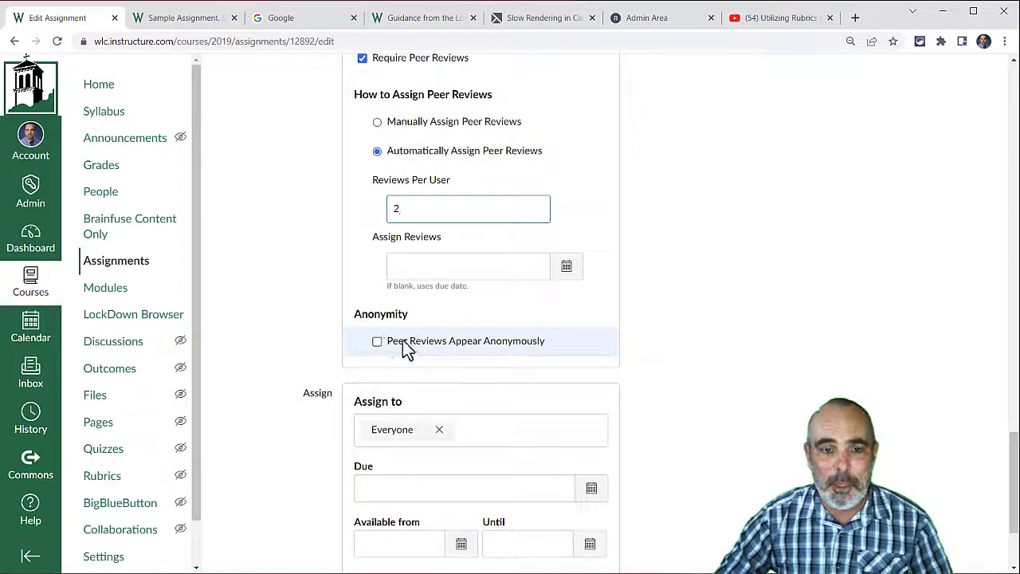
click(377, 343)
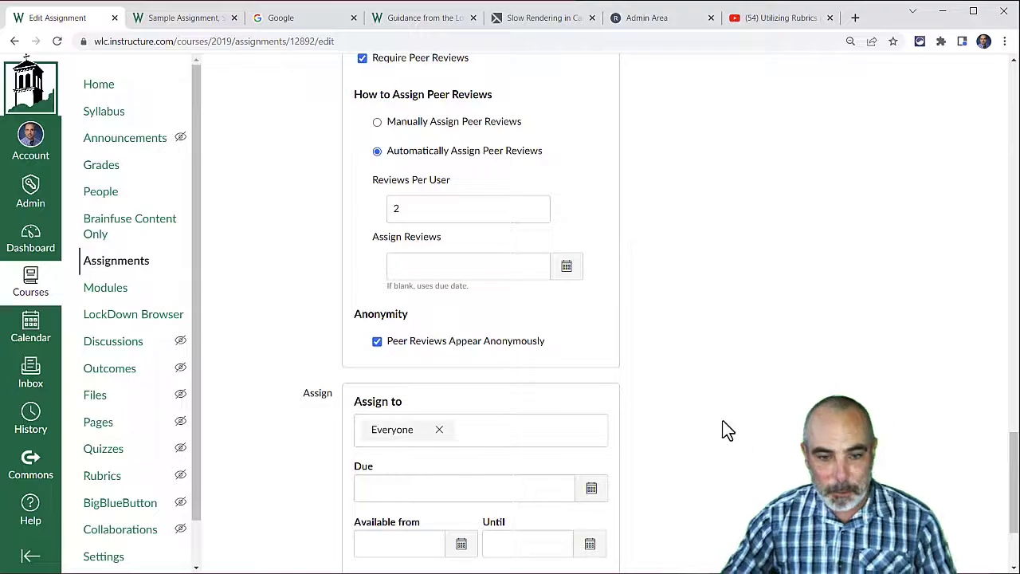
- Try assigning the assignment to IDC Student only, and restore Everyone as the assignee
scroll(683, 367, down, 2)
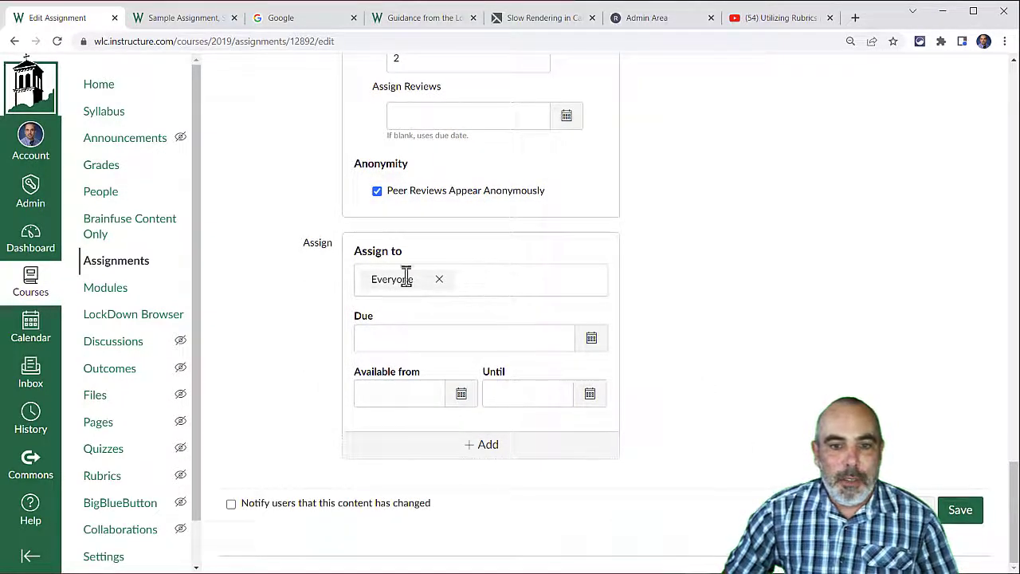
click(495, 292)
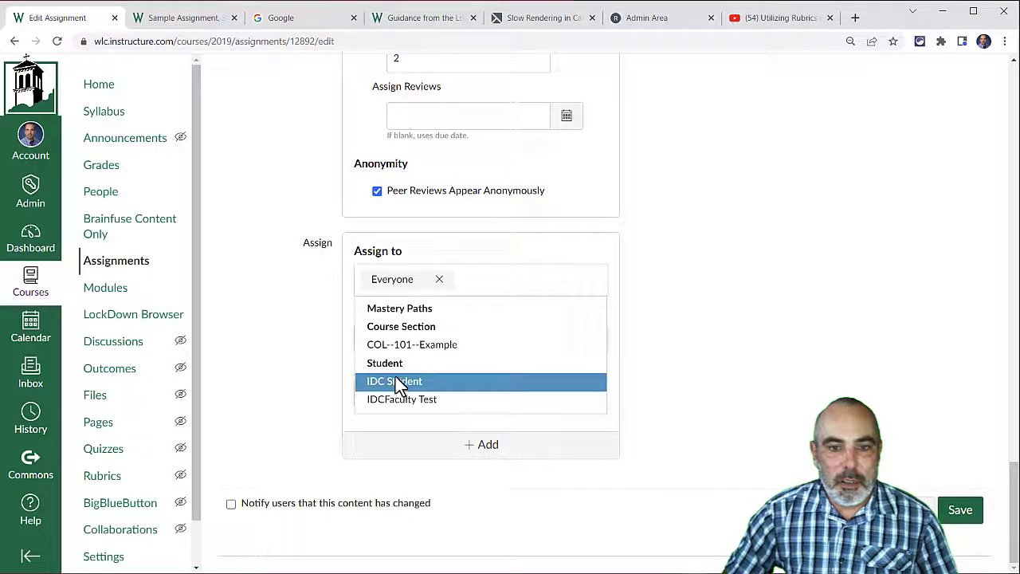
click(439, 284)
click(394, 400)
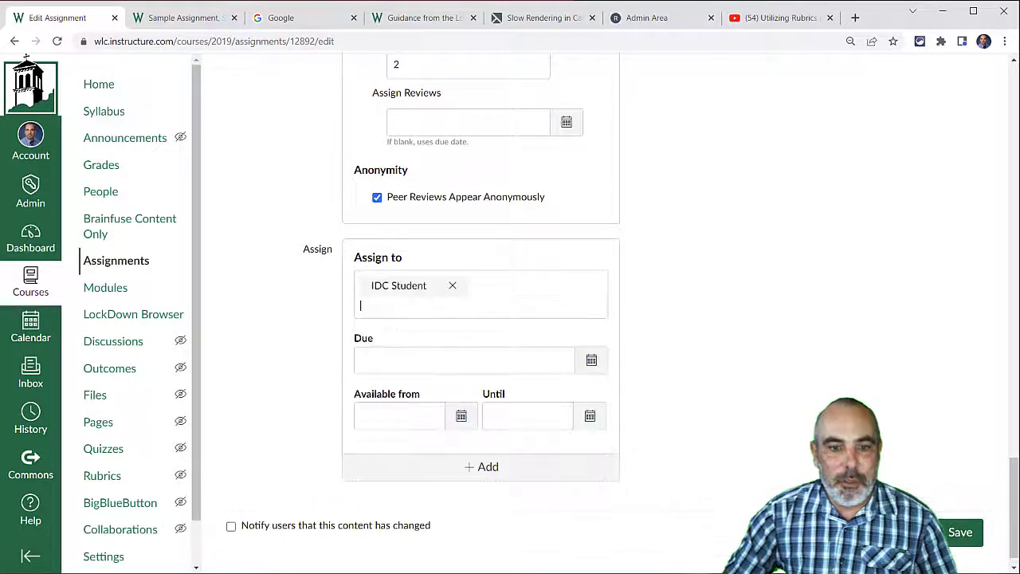
click(489, 291)
click(452, 285)
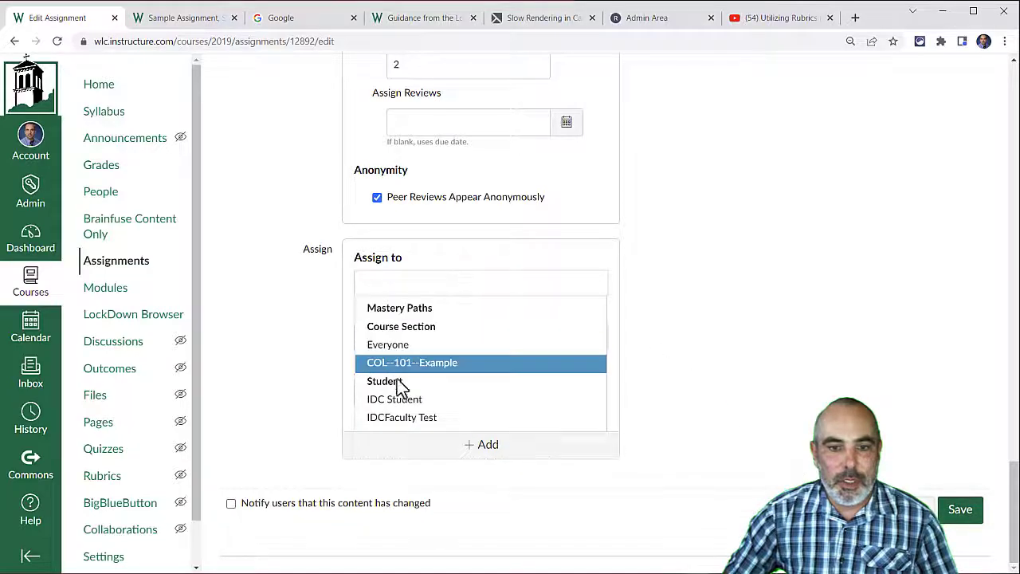
click(398, 345)
- Try adding the COL--101--Example section as an assignee alongside Everyone, and remove it again
click(533, 288)
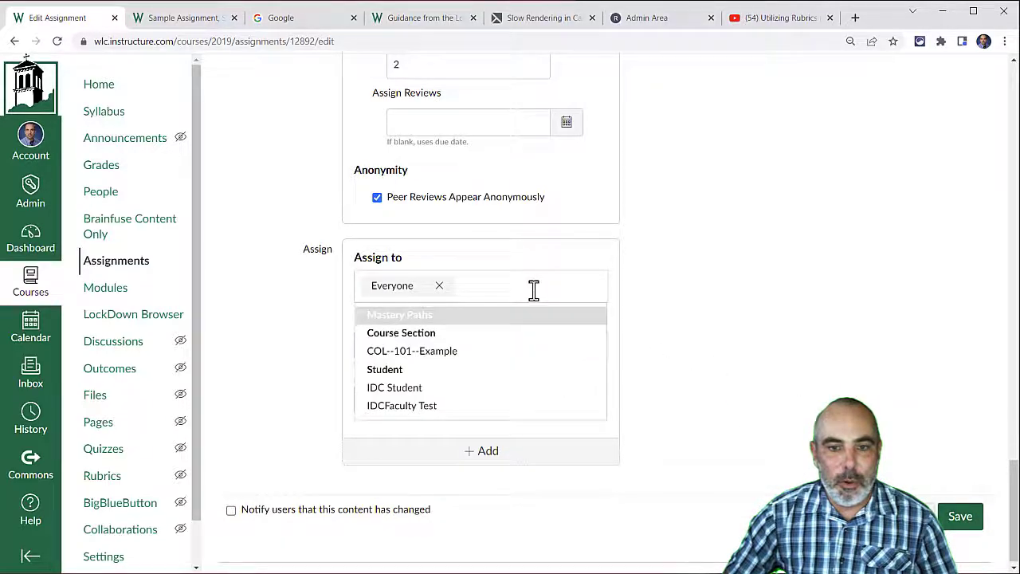
click(442, 355)
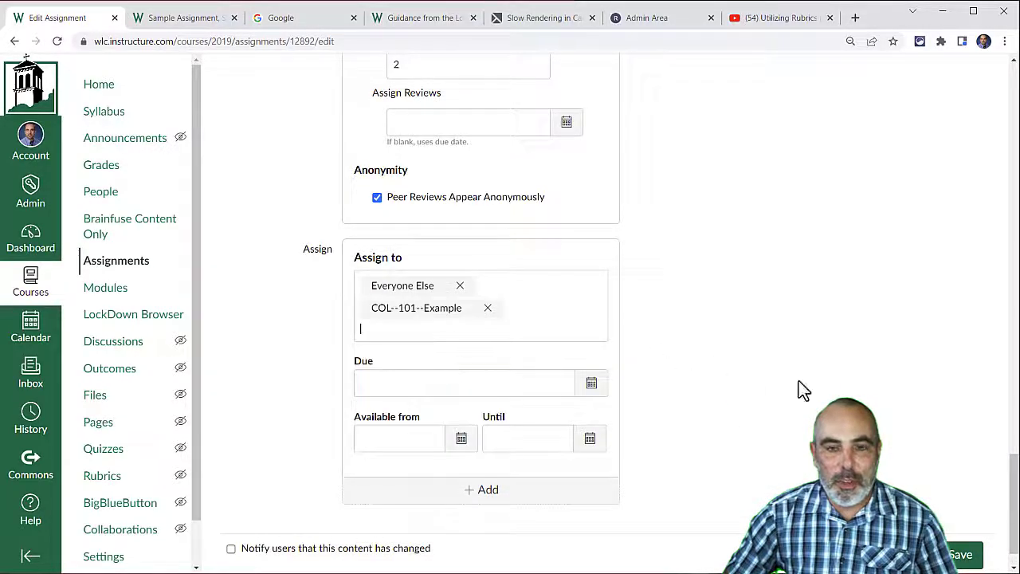
click(486, 308)
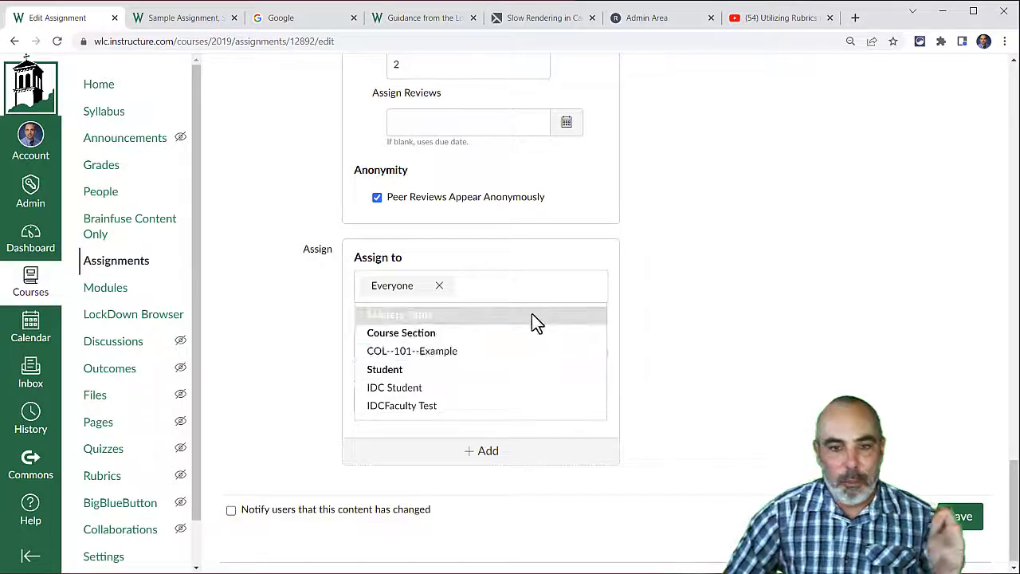
click(885, 315)
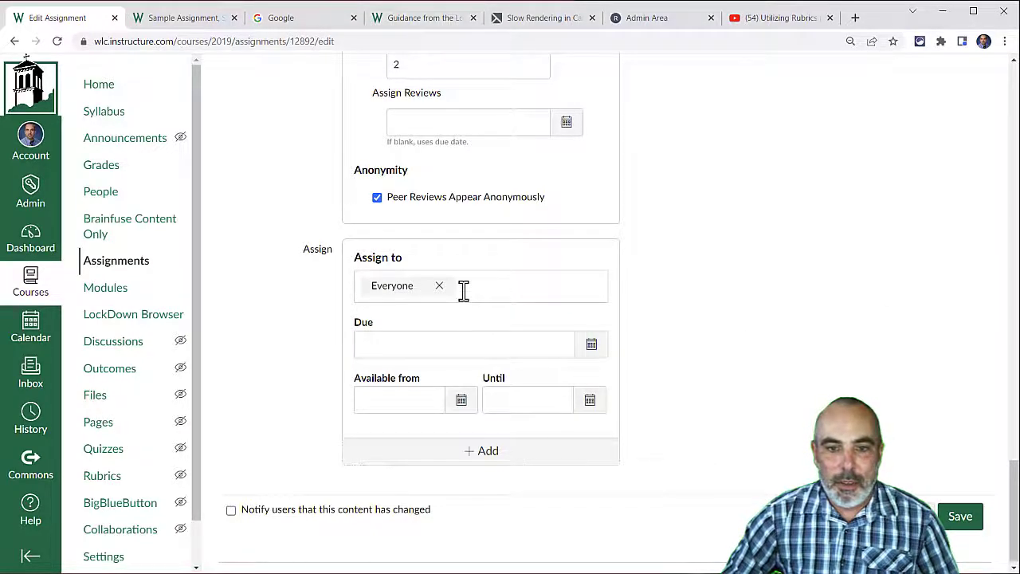
- Set the due date to August 17, 2022 and assign the assignment to the COL--101--Example section instead of Everyone
click(592, 347)
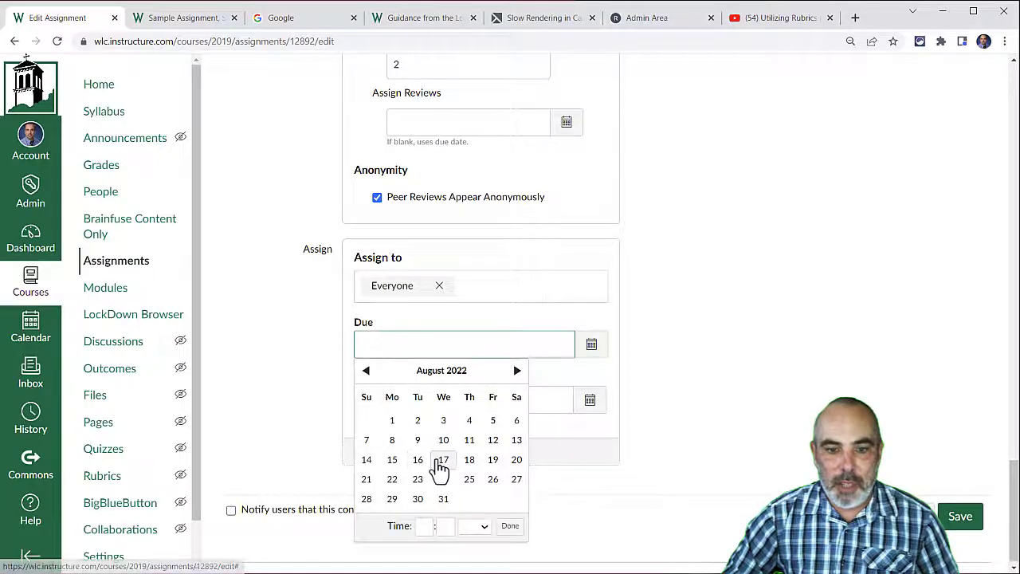
click(441, 461)
click(503, 278)
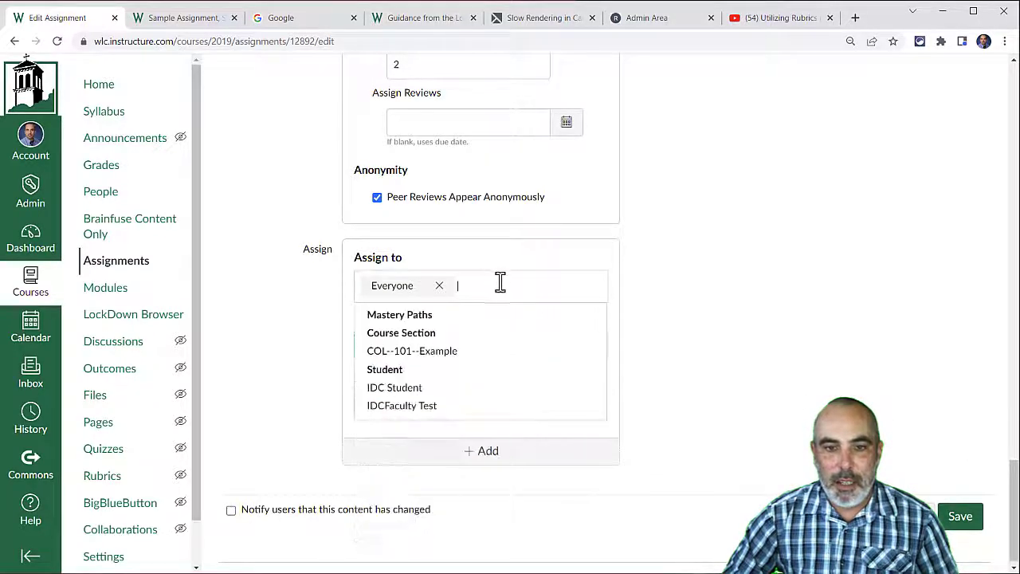
click(421, 351)
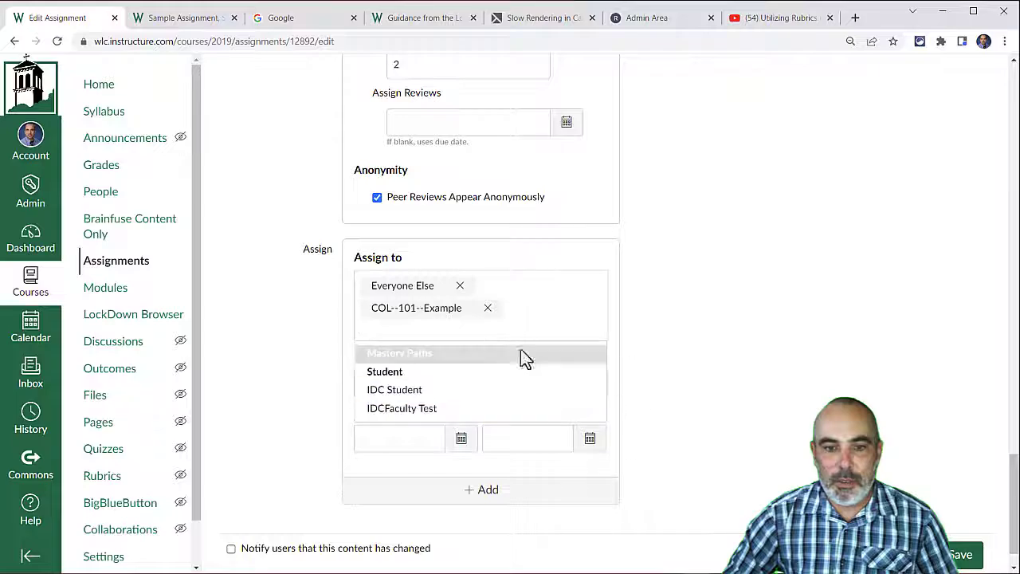
click(460, 286)
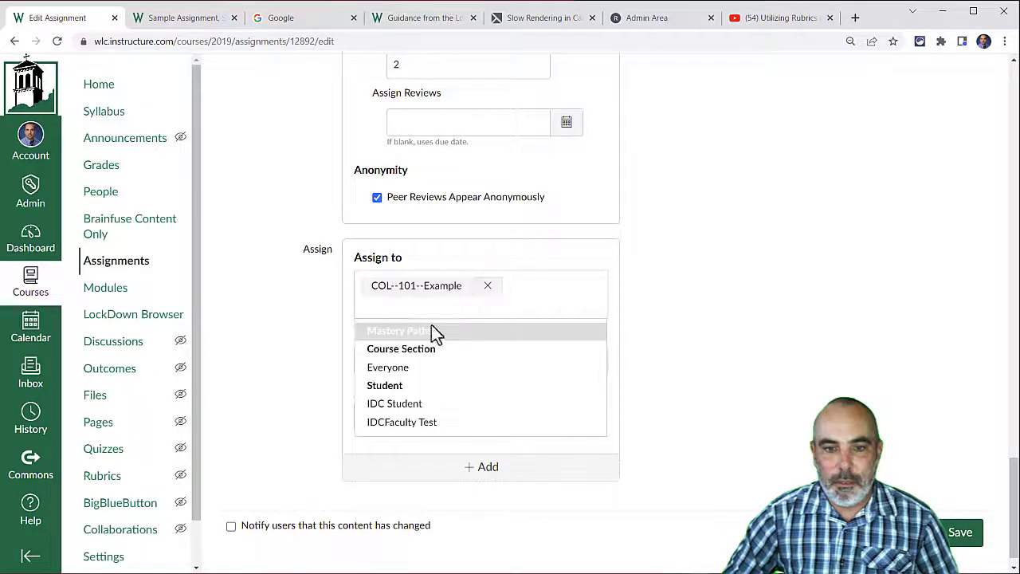
click(653, 361)
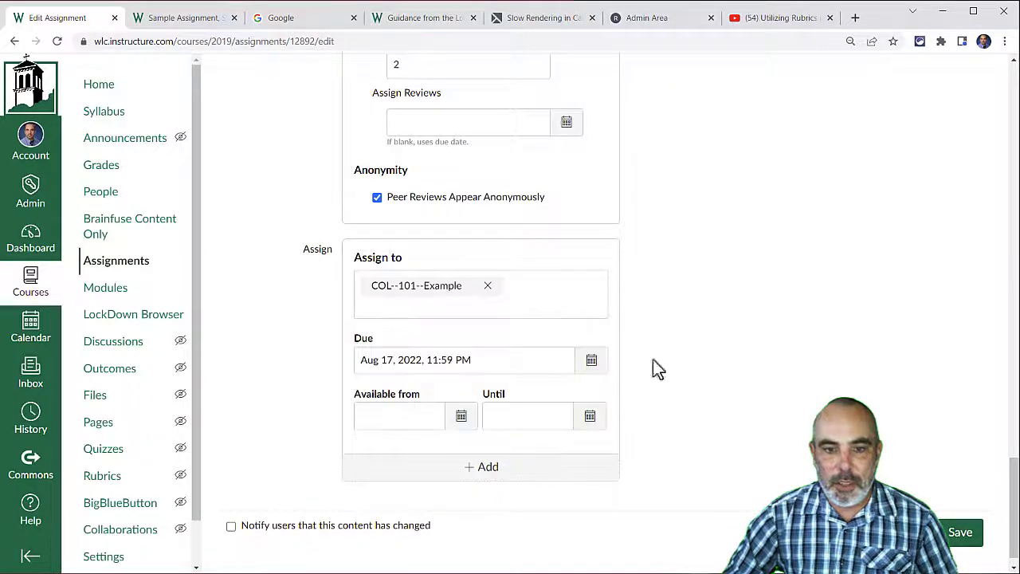
- Add a second assignment entry for IDC Student with a due date of August 19, 2022
click(484, 474)
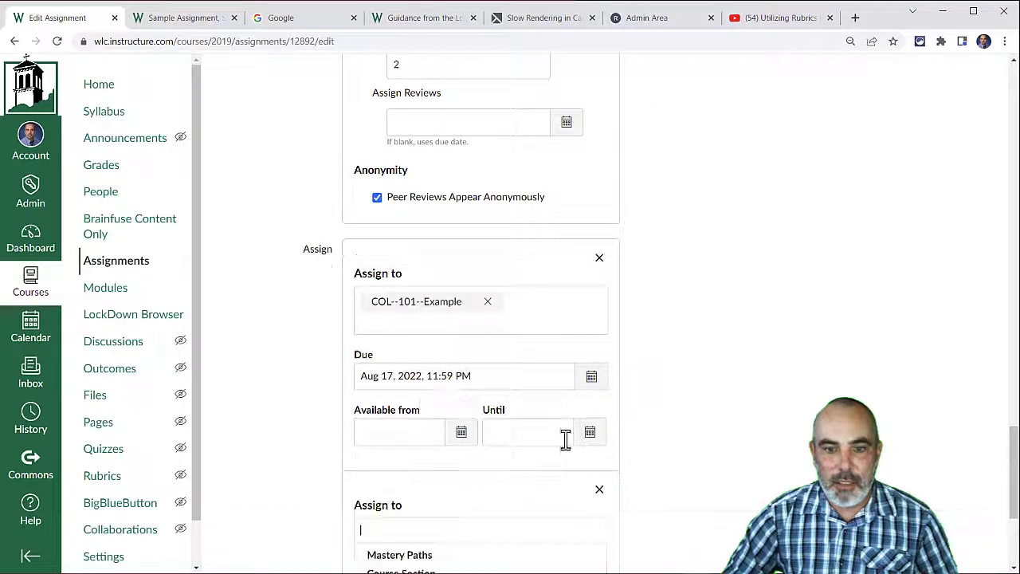
click(409, 383)
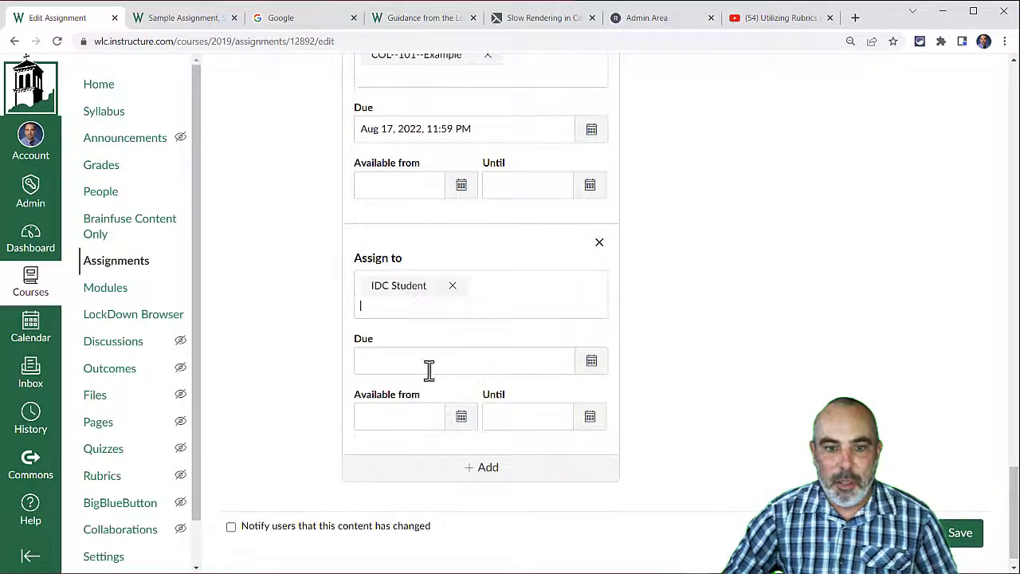
click(829, 363)
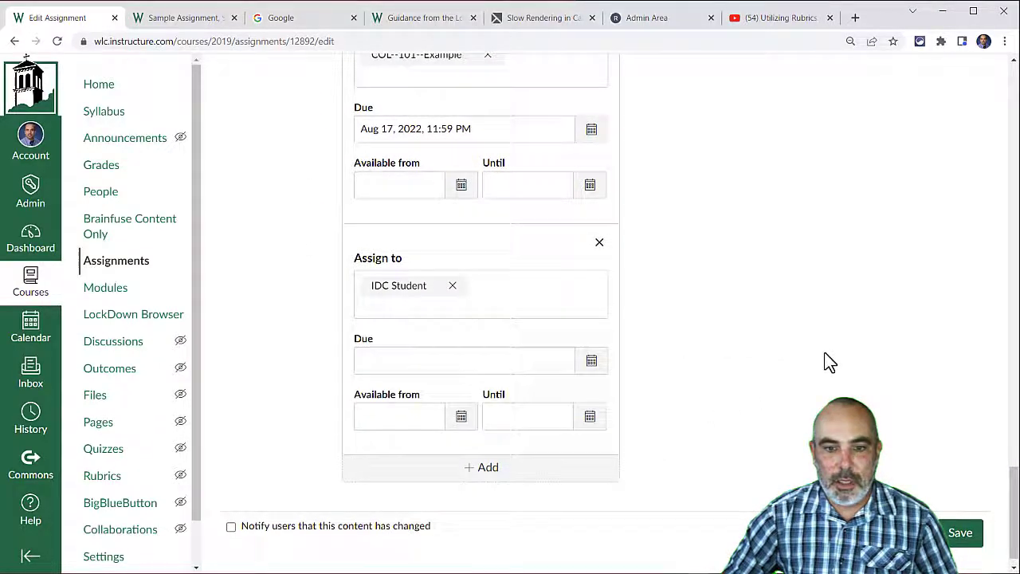
click(591, 362)
click(494, 476)
click(773, 431)
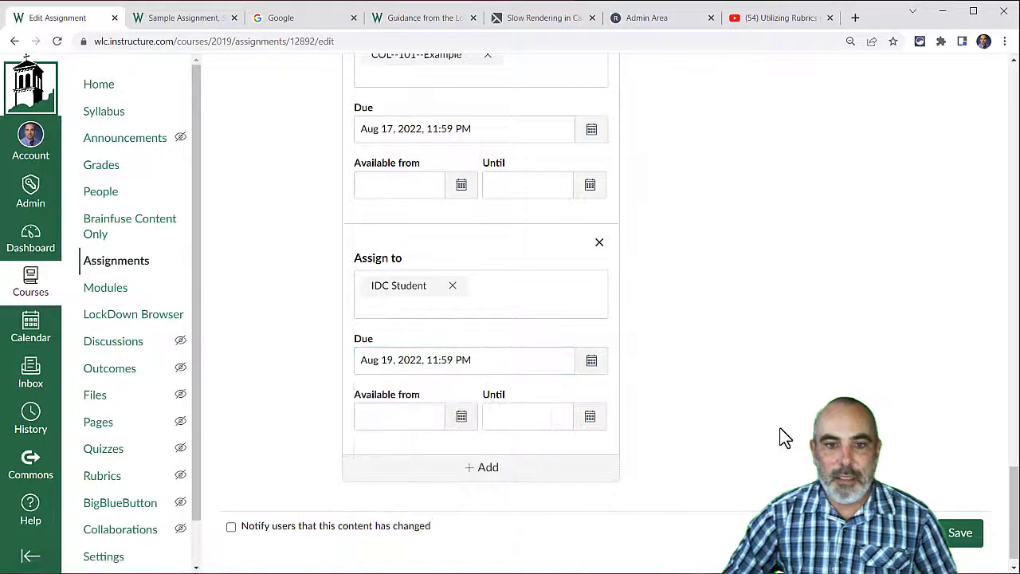
scroll(776, 426, up, 1)
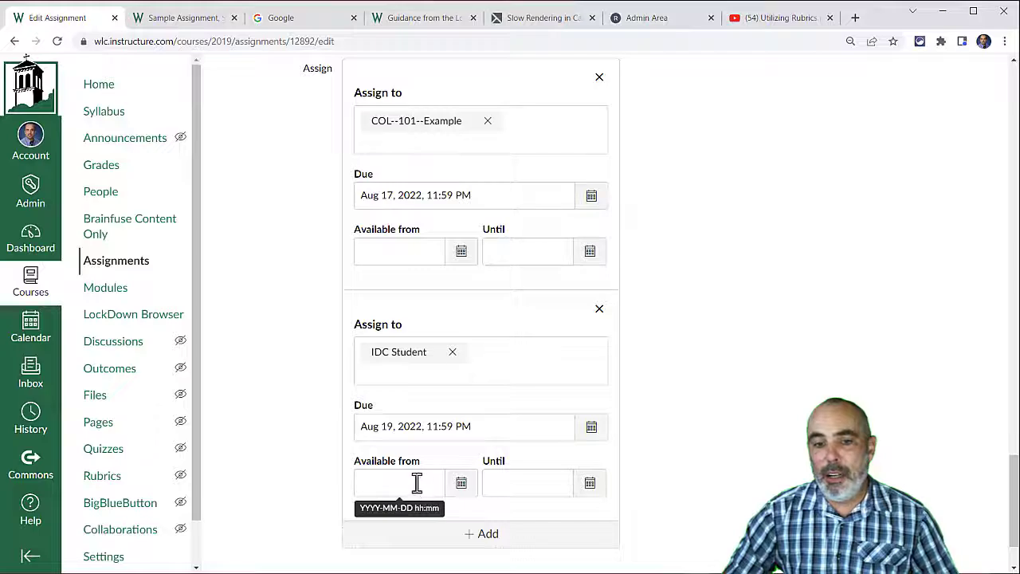
scroll(469, 385, down, 1)
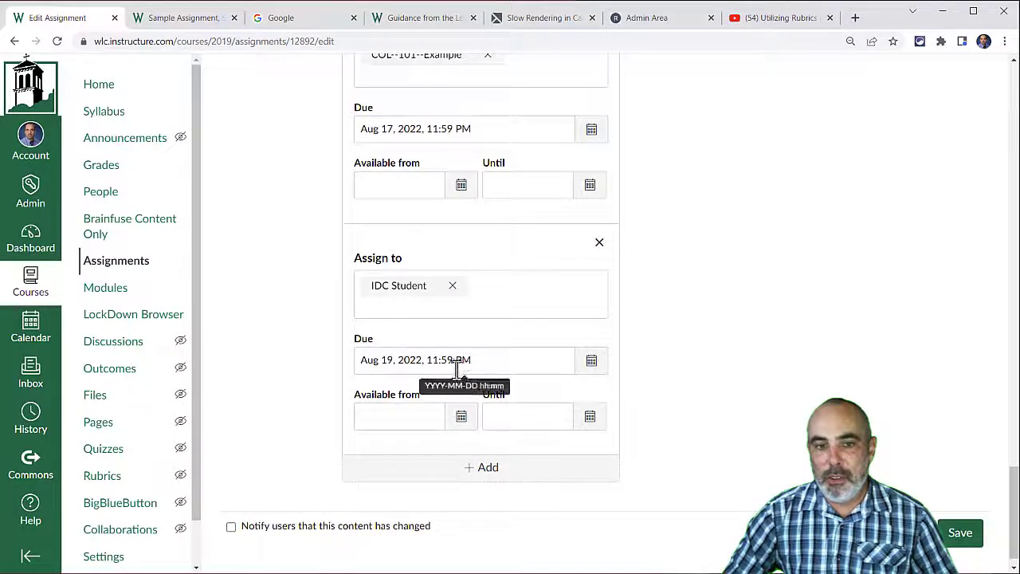
scroll(450, 367, up, 1)
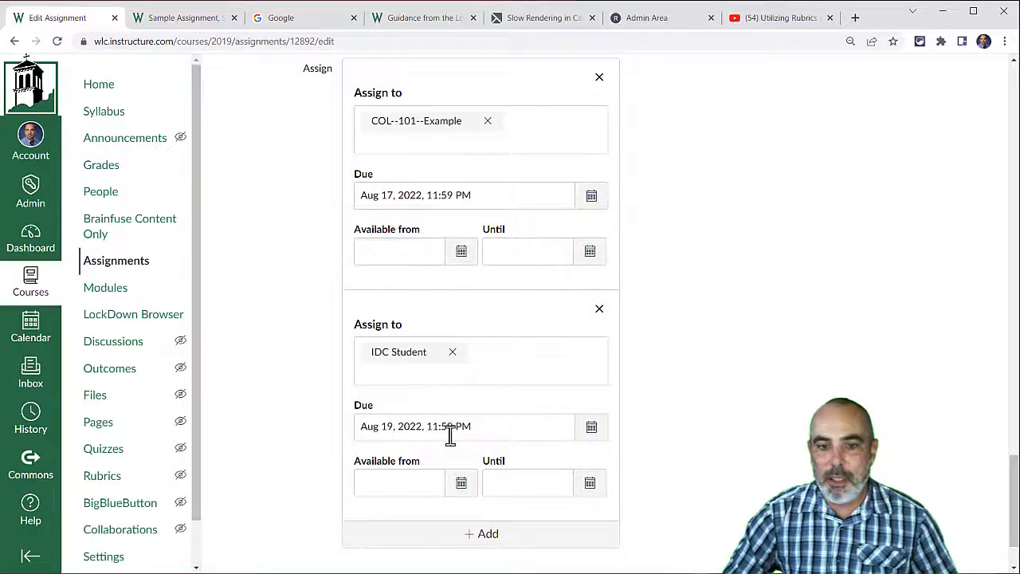
scroll(450, 430, down, 1)
- Make the assignment available to the COL--101--Example section from August 3, 2022 until August 24, 2022
scroll(578, 365, up, 2)
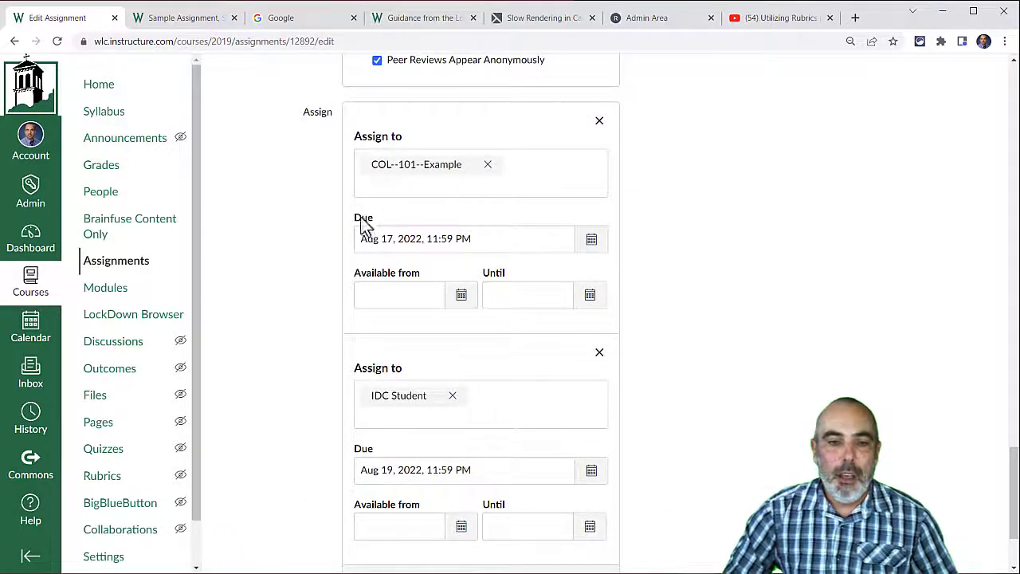
click(390, 294)
click(529, 294)
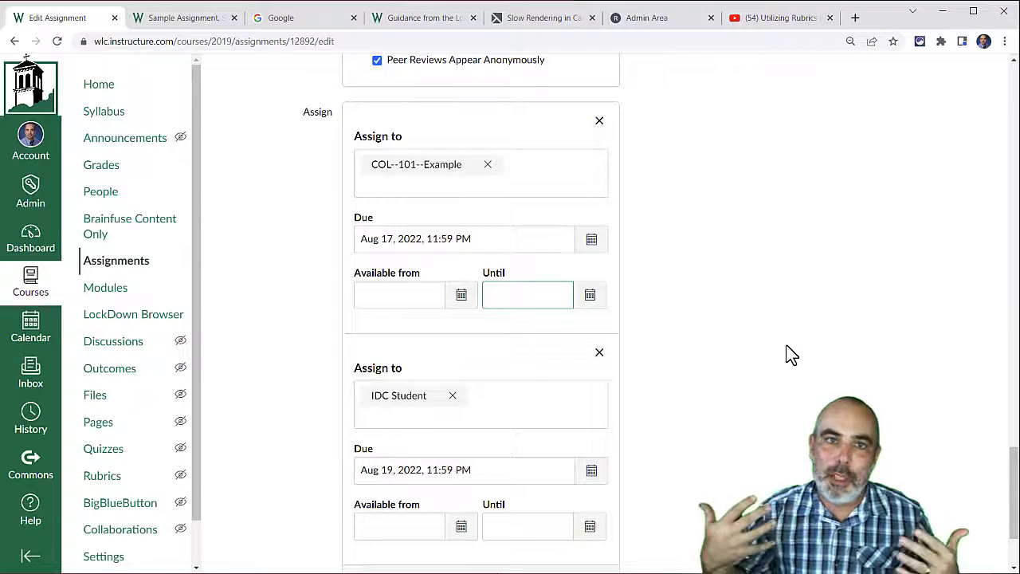
click(410, 296)
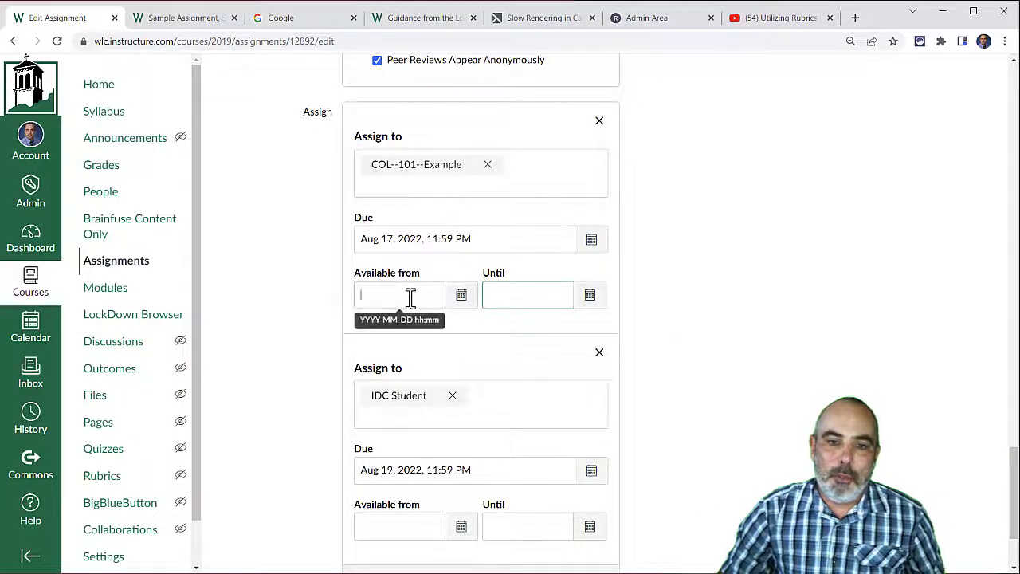
click(461, 295)
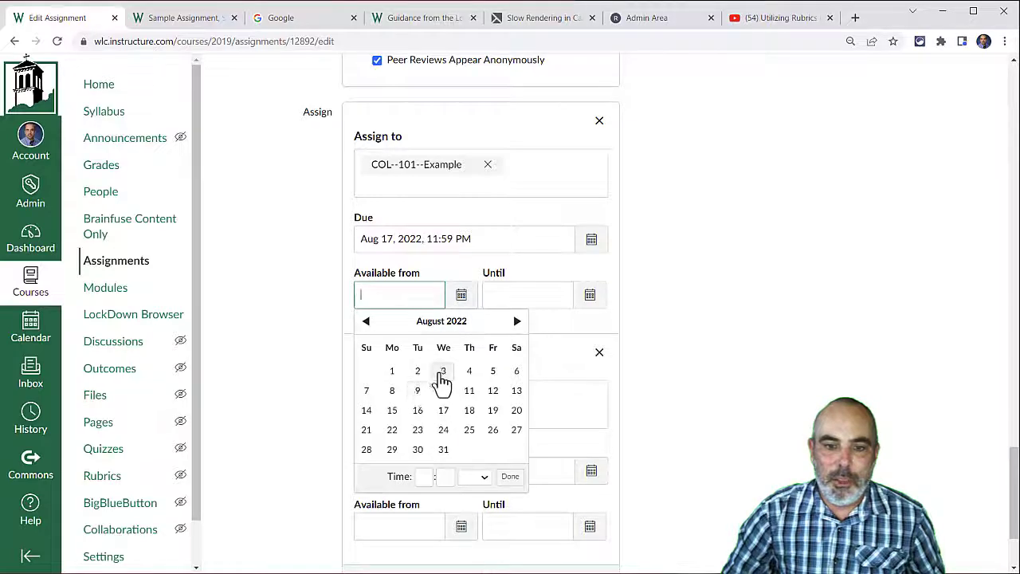
click(442, 371)
click(590, 295)
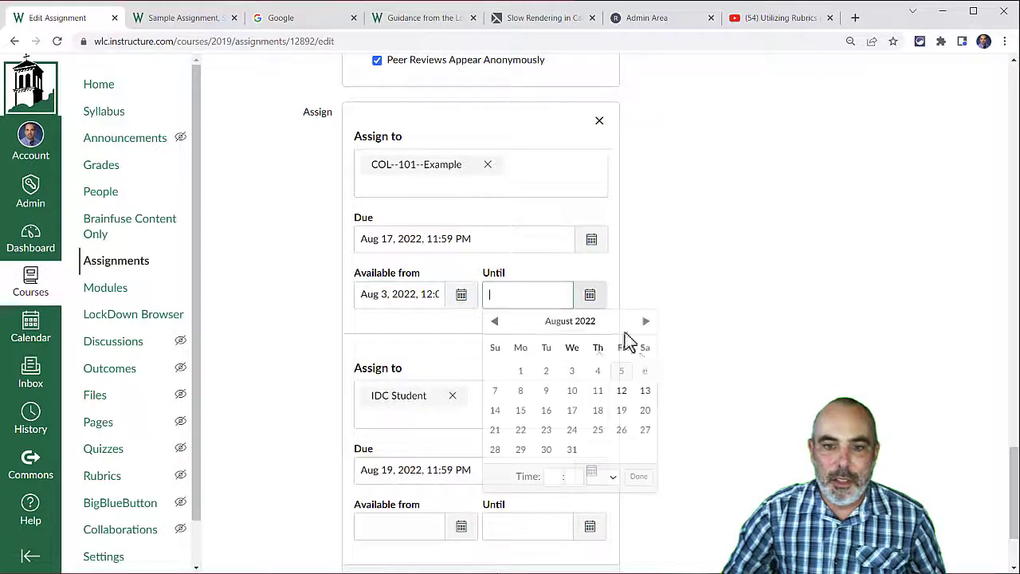
click(574, 435)
click(762, 423)
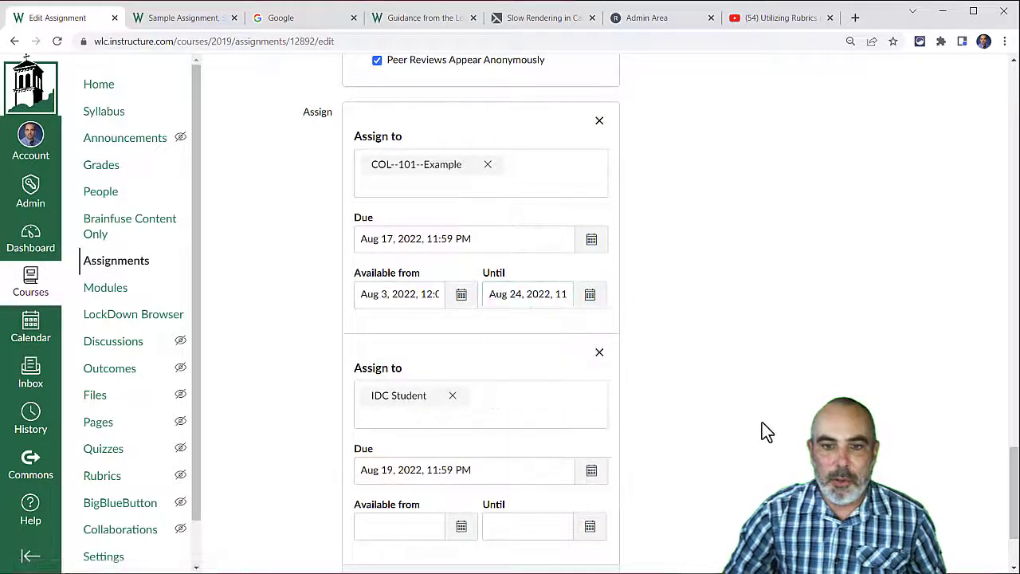
- Change the COL--101--Example section's availability start to August 6, 2022 and clear its Until date
click(461, 295)
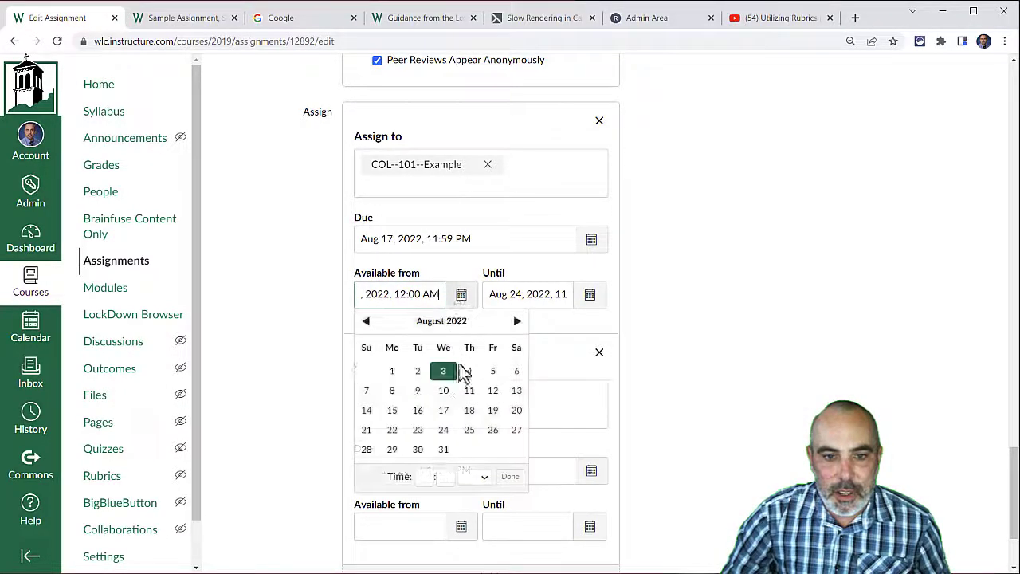
click(755, 424)
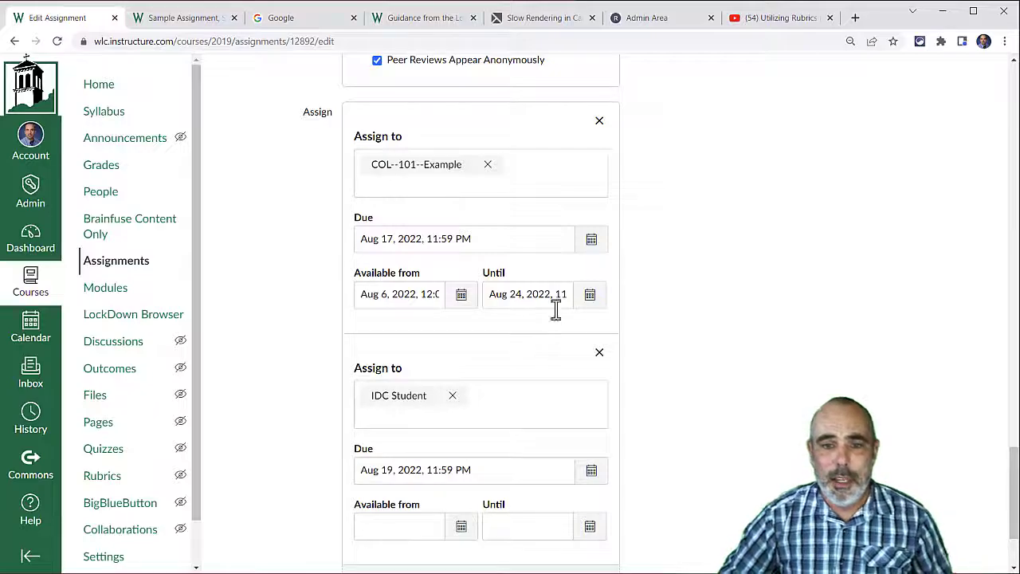
click(515, 294)
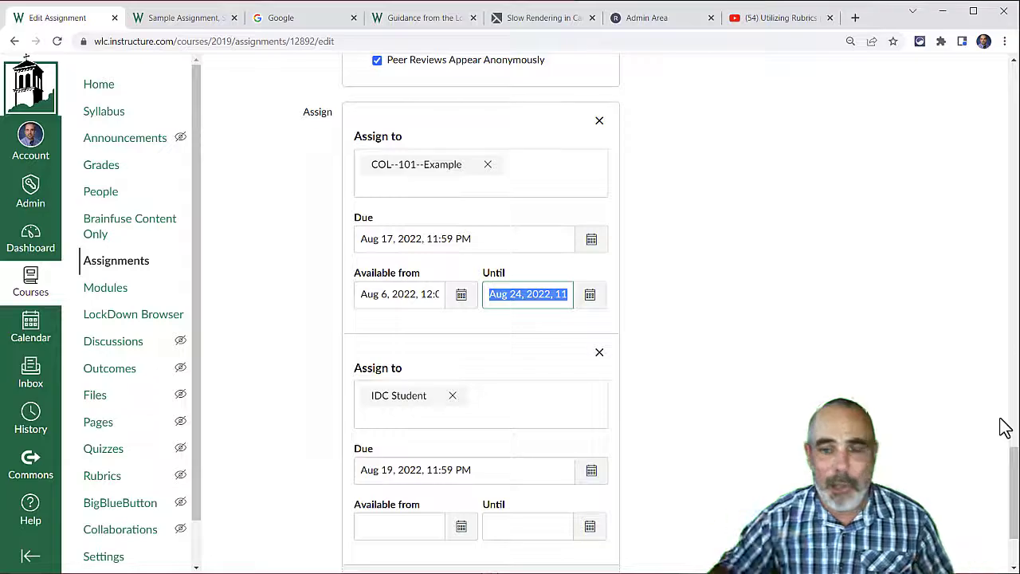
scroll(967, 417, down, 1)
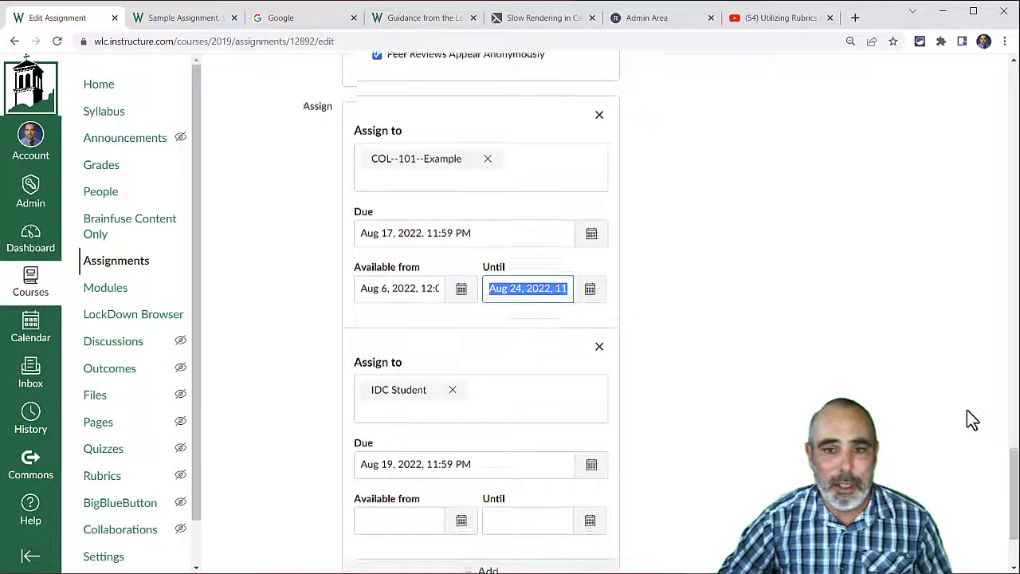
key(BackSpace)
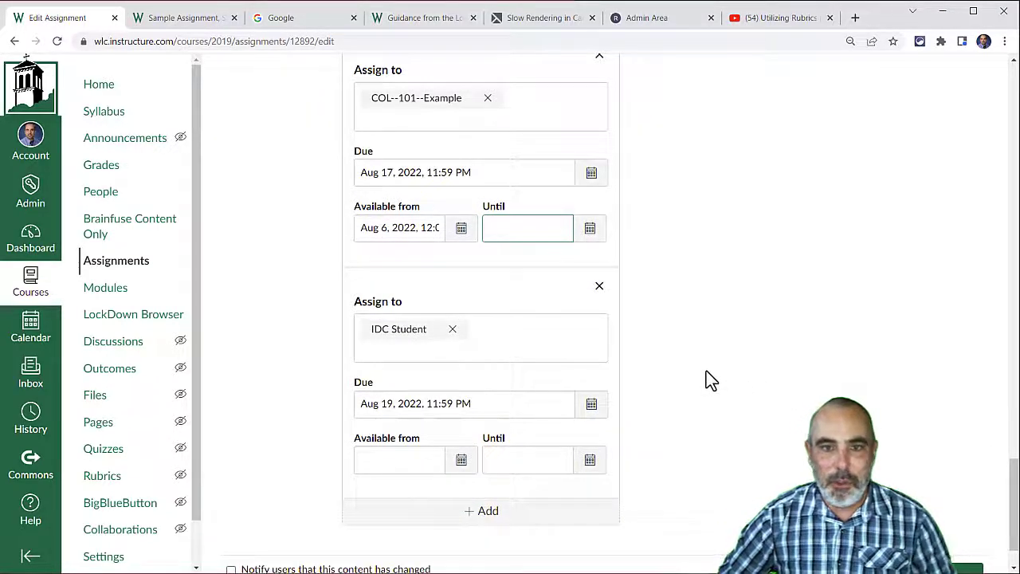
click(424, 178)
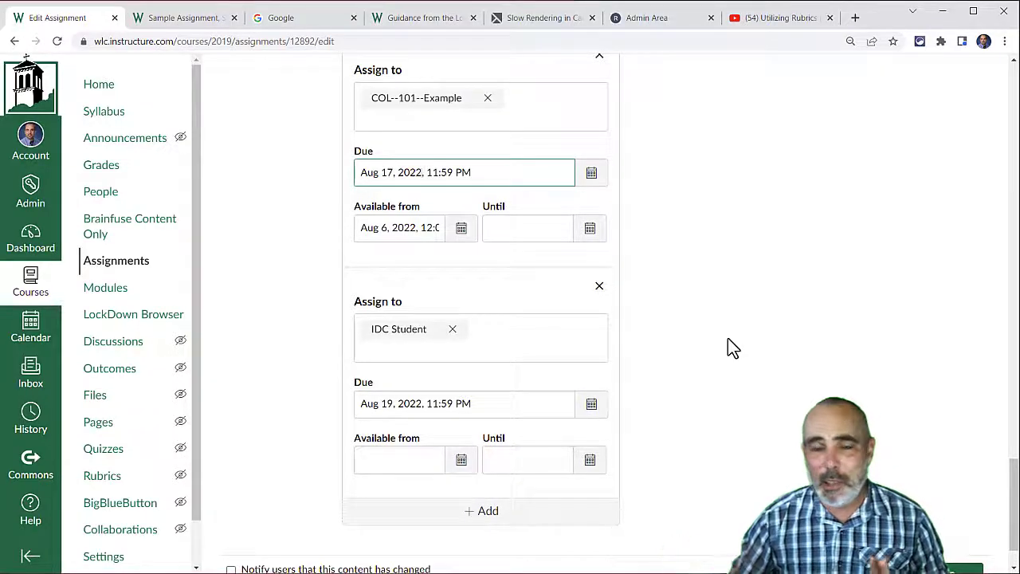
- Review the assignment's peer review, assignee and date settings, and save the assignment
scroll(728, 338, down, 1)
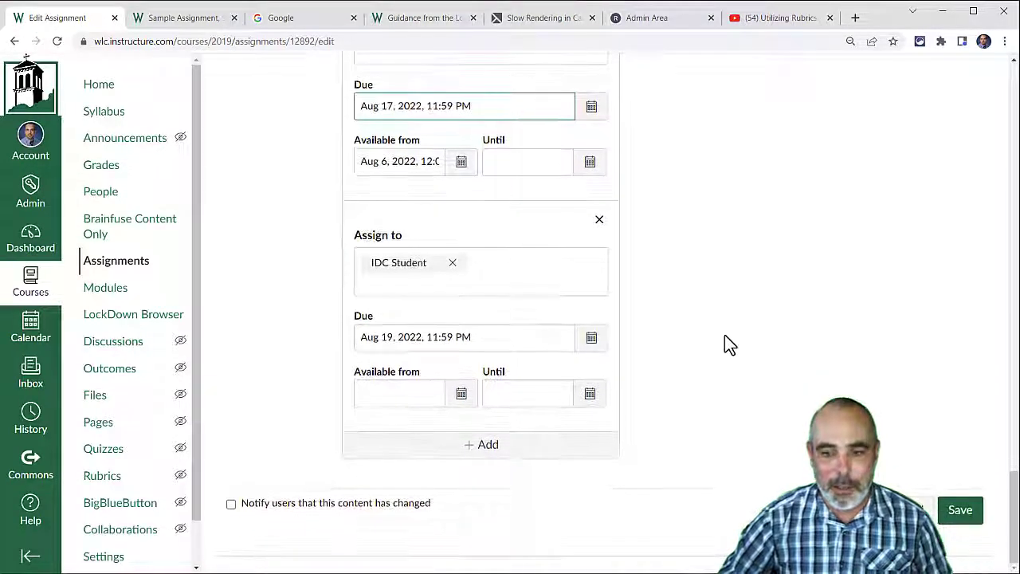
scroll(464, 372, up, 4)
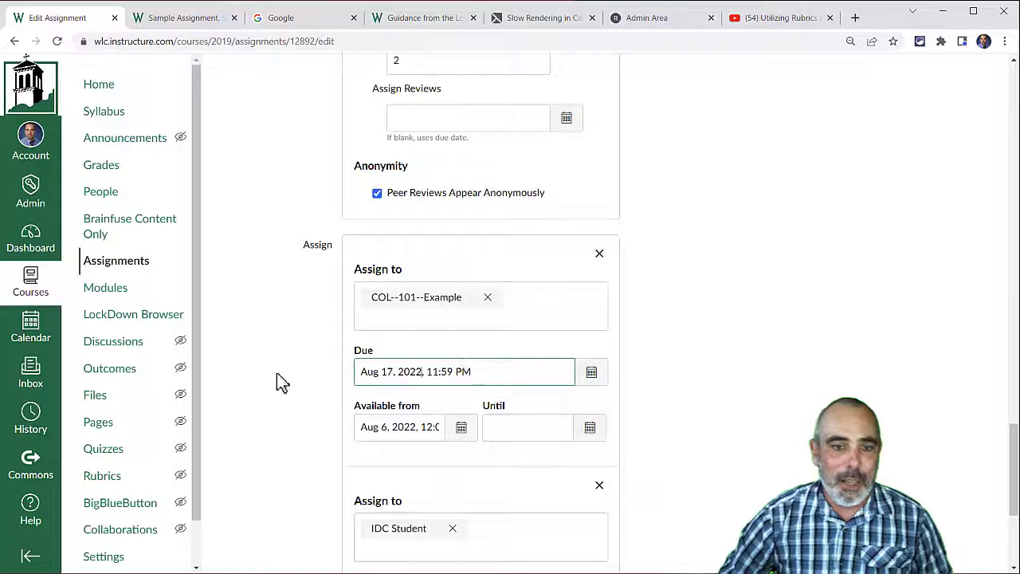
scroll(391, 404, down, 3)
scroll(451, 391, up, 1)
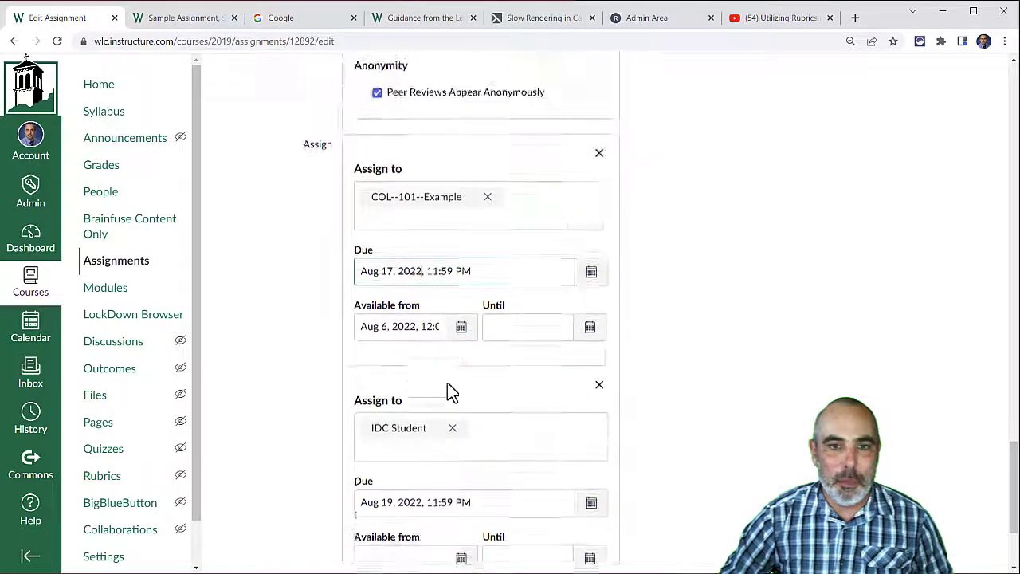
scroll(448, 385, down, 1)
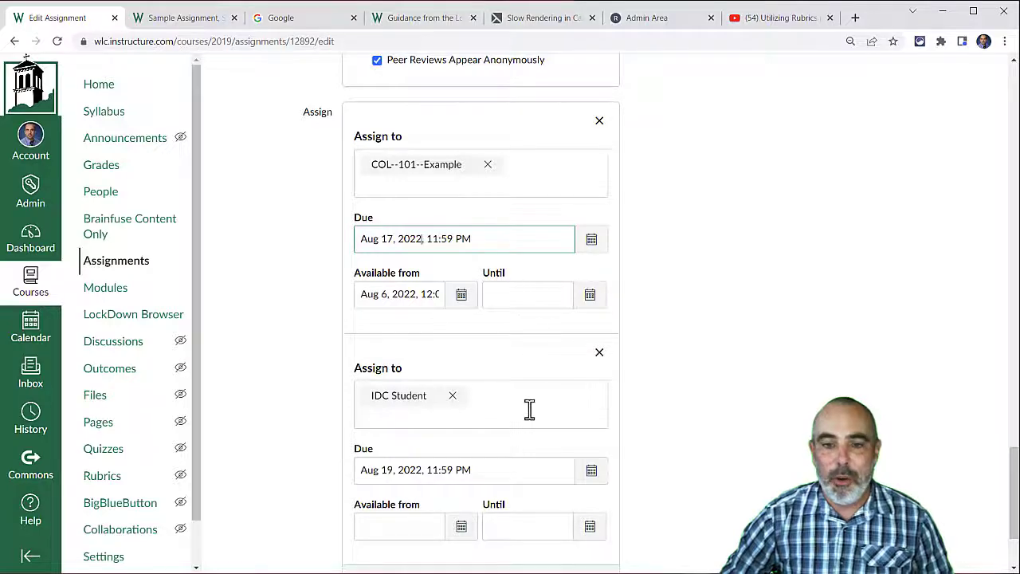
scroll(529, 411, down, 2)
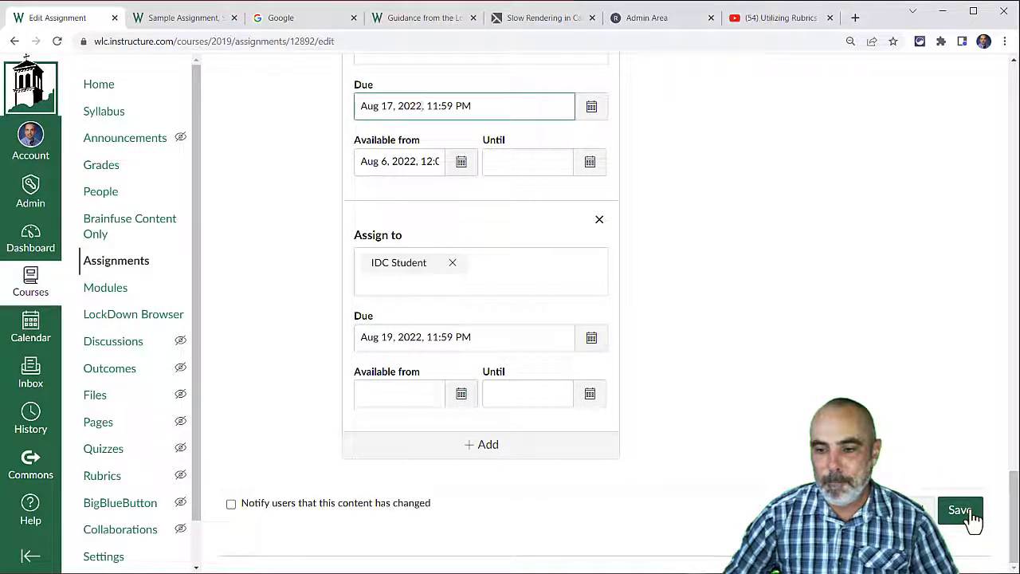
scroll(758, 377, up, 8)
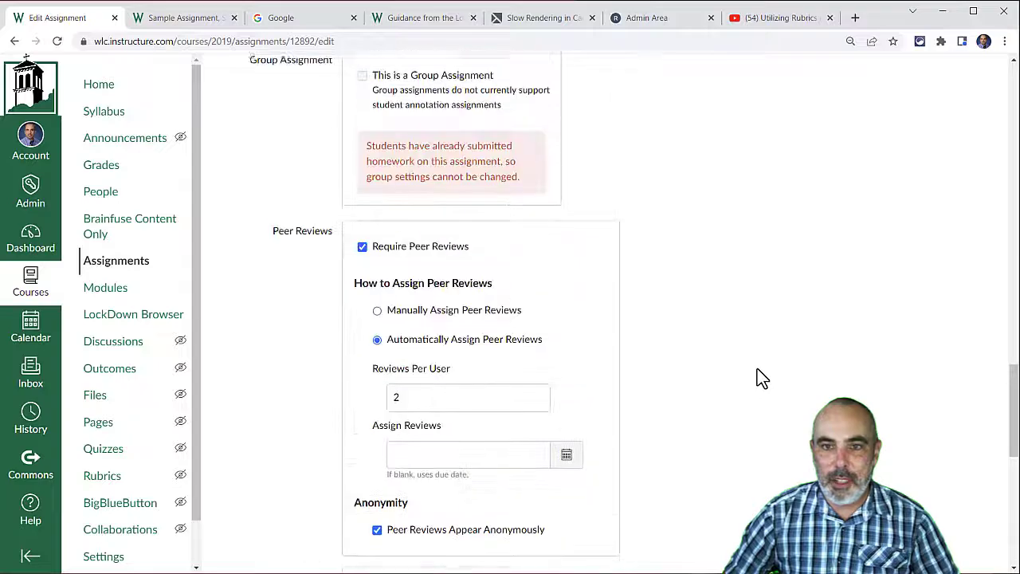
scroll(758, 377, up, 4)
scroll(922, 486, down, 12)
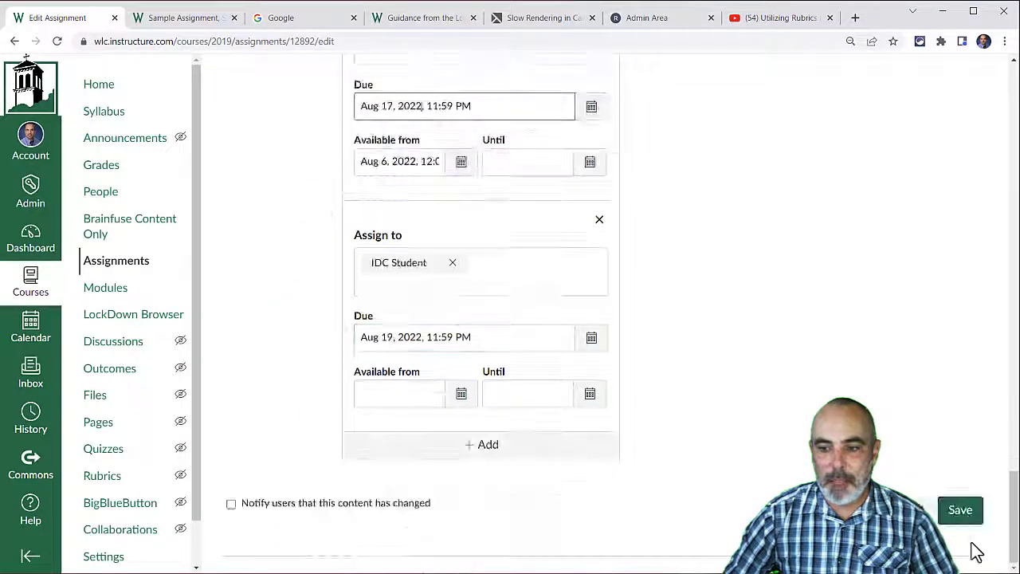
click(962, 514)
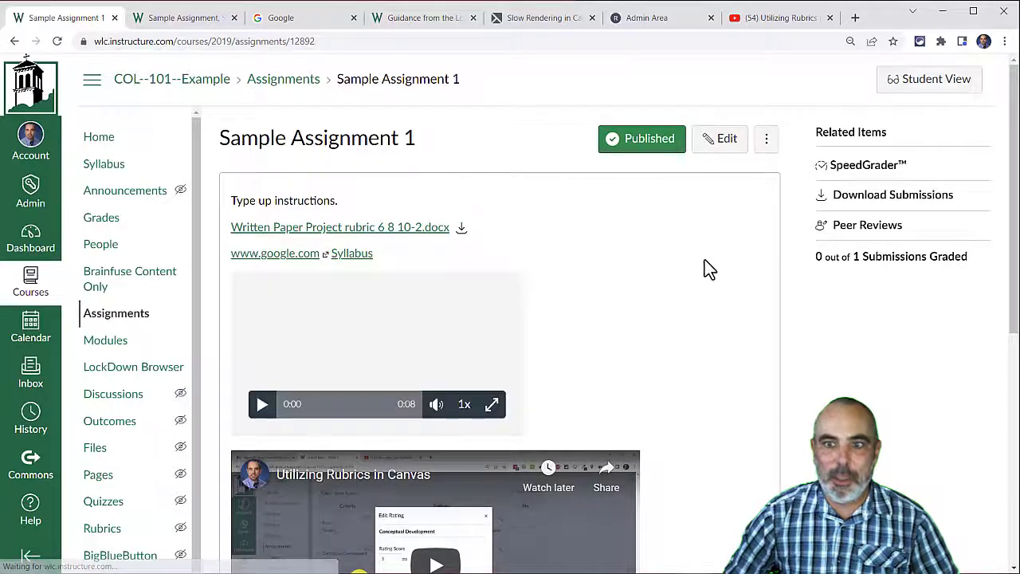
- Open Sample Assignment 1 in SpeedGrader and delete Test Student's submitted file rock-drum-fills.zip
click(839, 171)
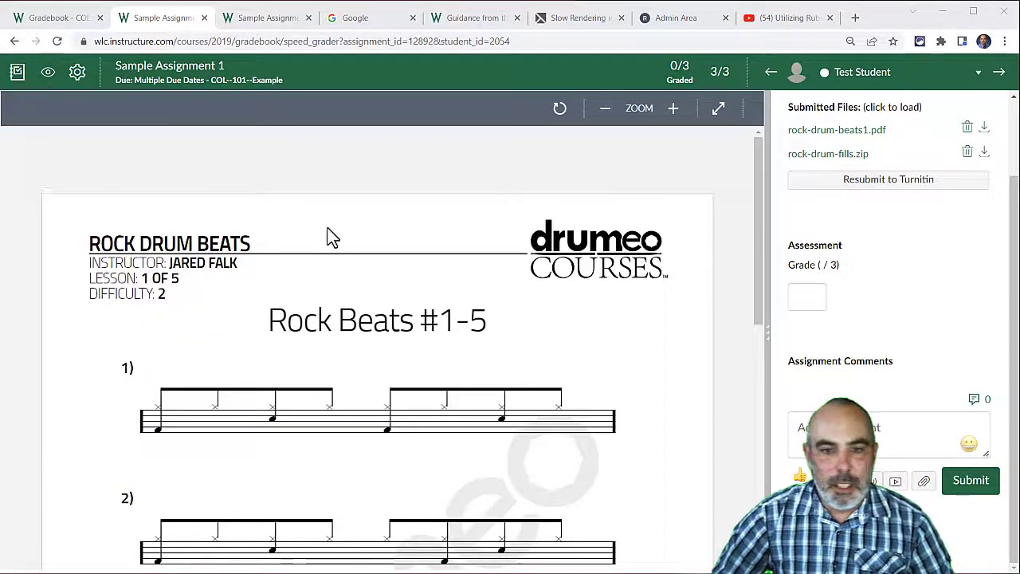
scroll(348, 294, down, 4)
scroll(357, 306, up, 5)
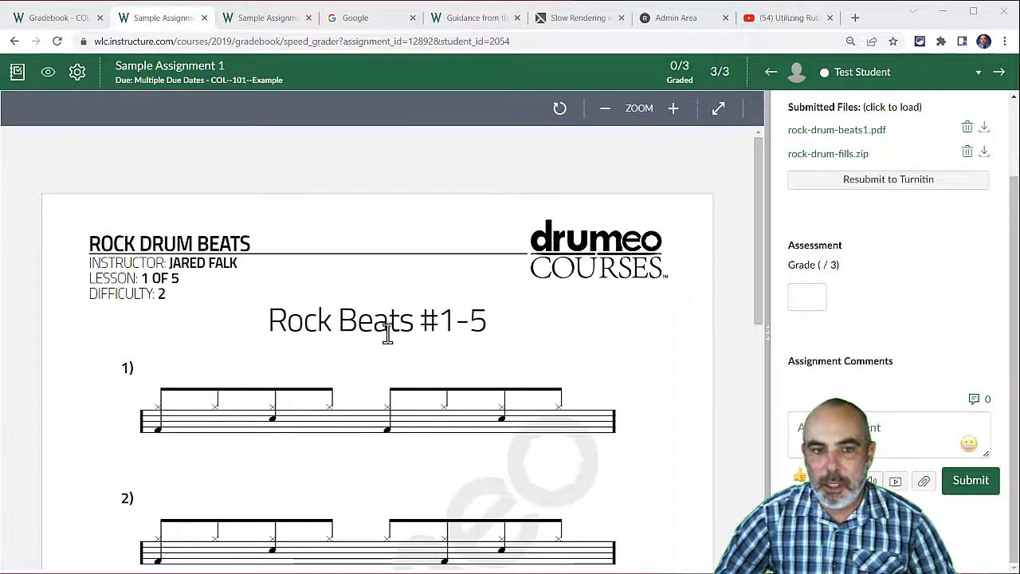
click(966, 152)
click(575, 168)
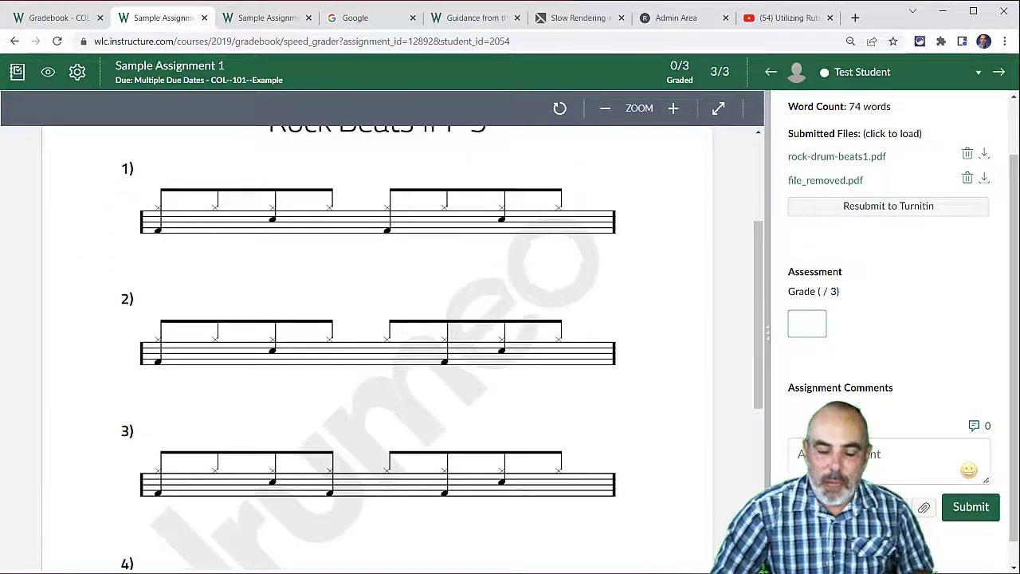
- Enter a grade of 97 for Test Student's submission and submit it
text(97)
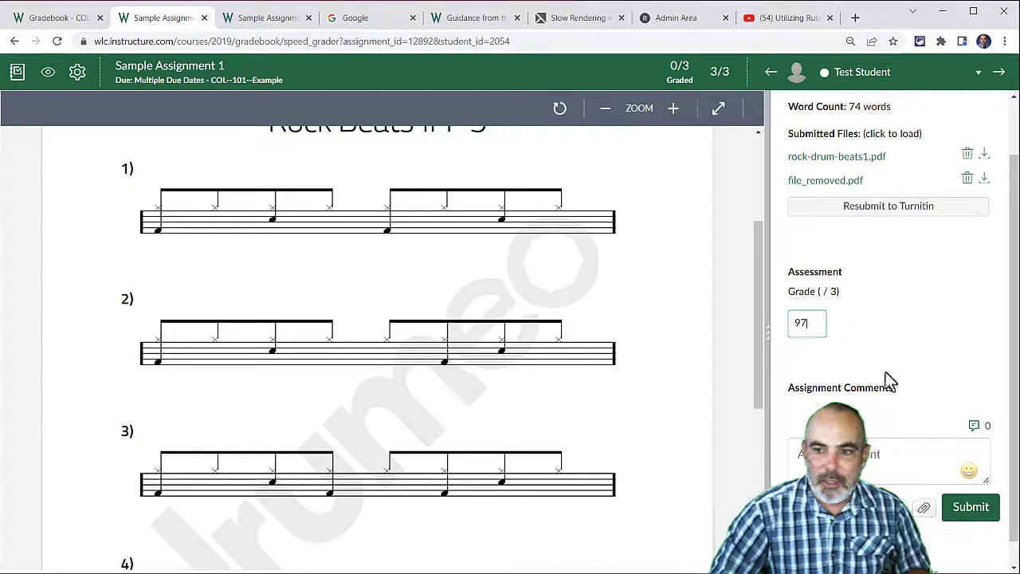
key(Return)
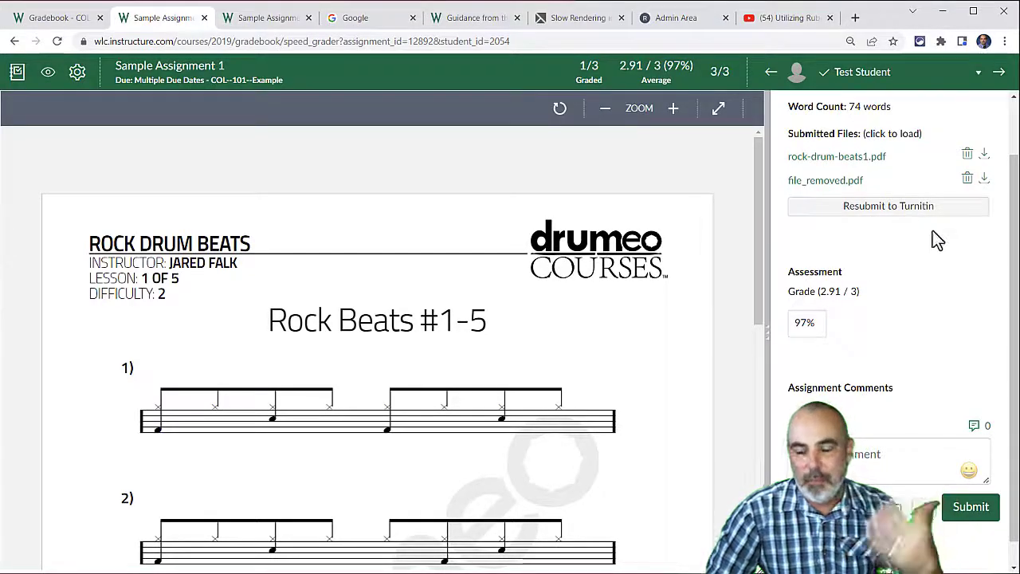
scroll(955, 336, down, 1)
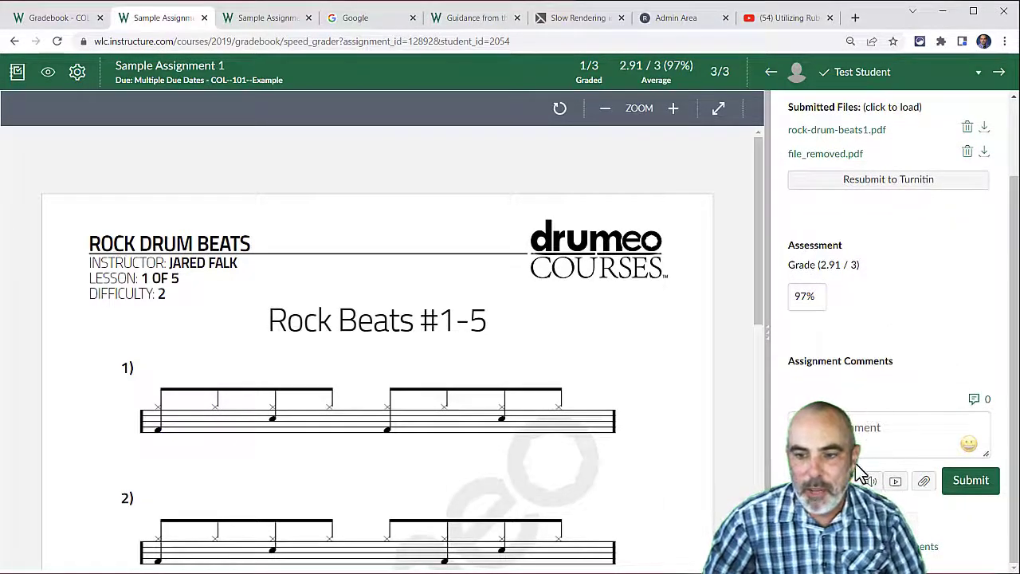
click(973, 488)
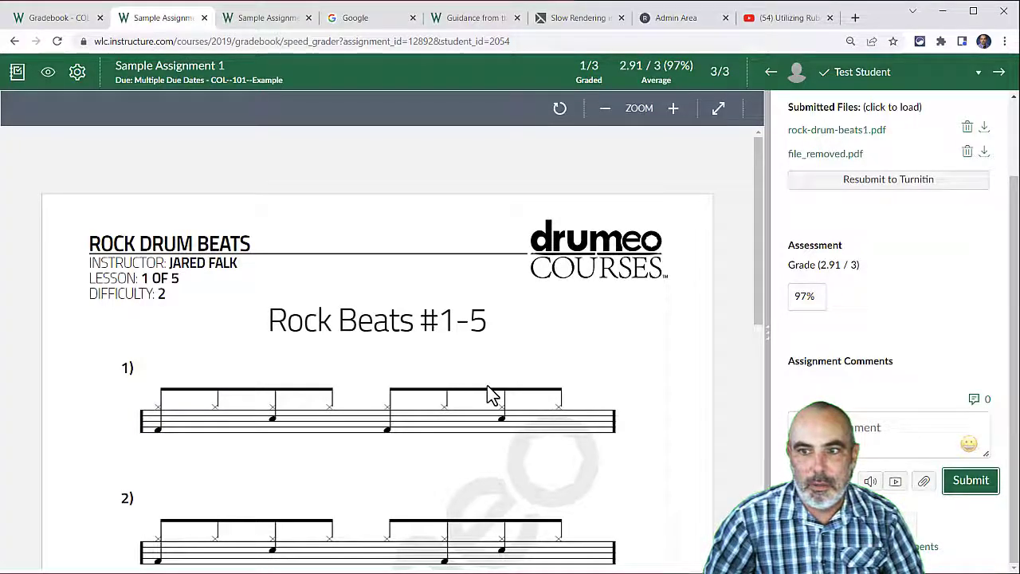
- Switch to the course gradebook and reload it to check Test Student's grade for Sample Assignment 1
click(61, 32)
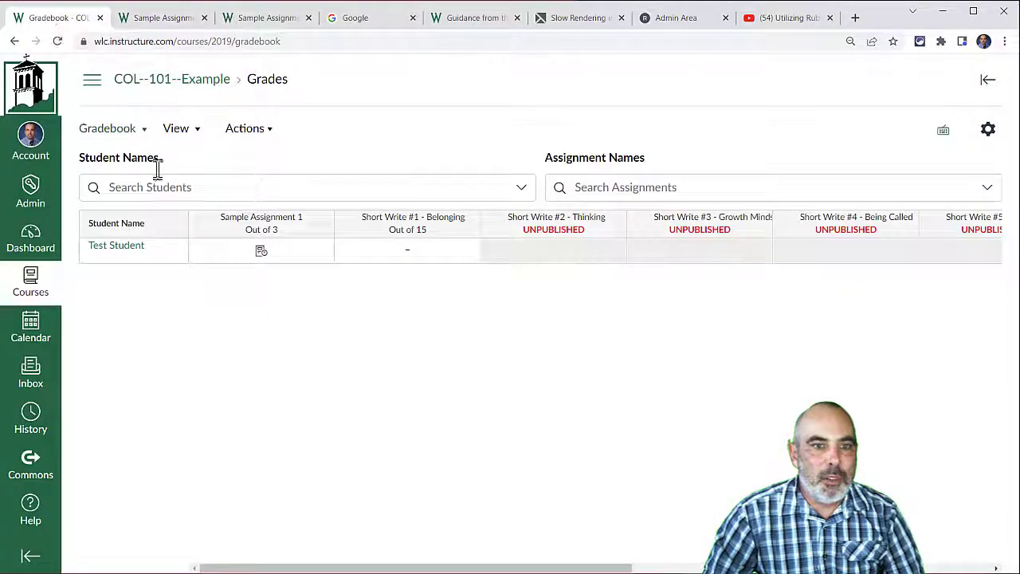
click(58, 41)
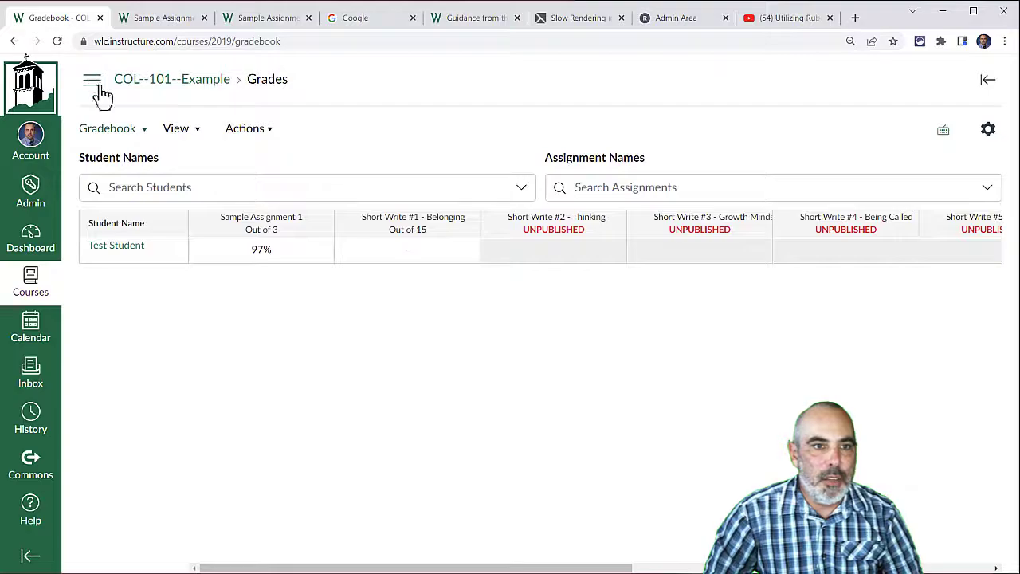
click(93, 82)
click(117, 227)
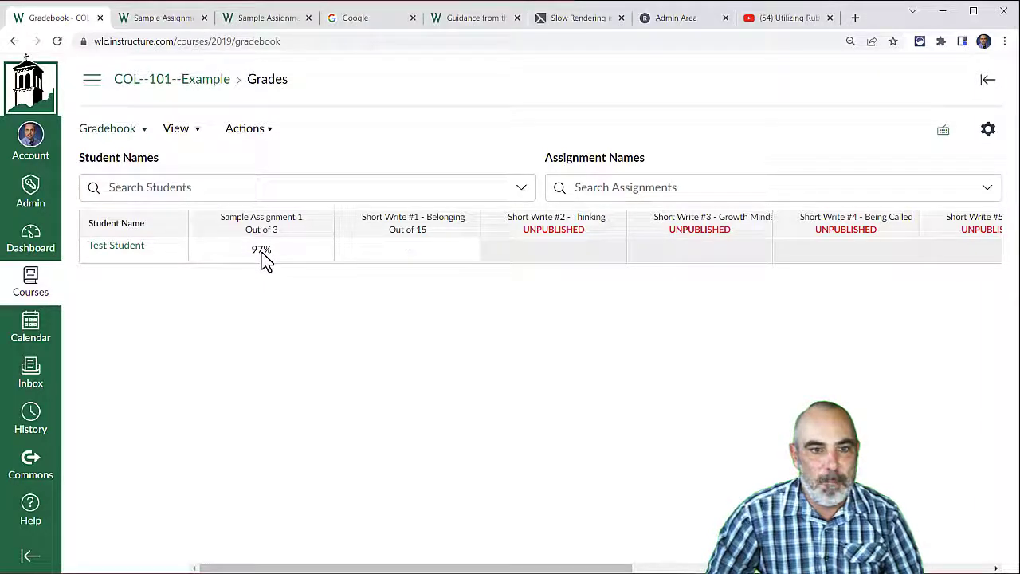
- Open the course's Assignments page and look over the Projects, Short Writes and Assignments groups
click(89, 82)
click(127, 319)
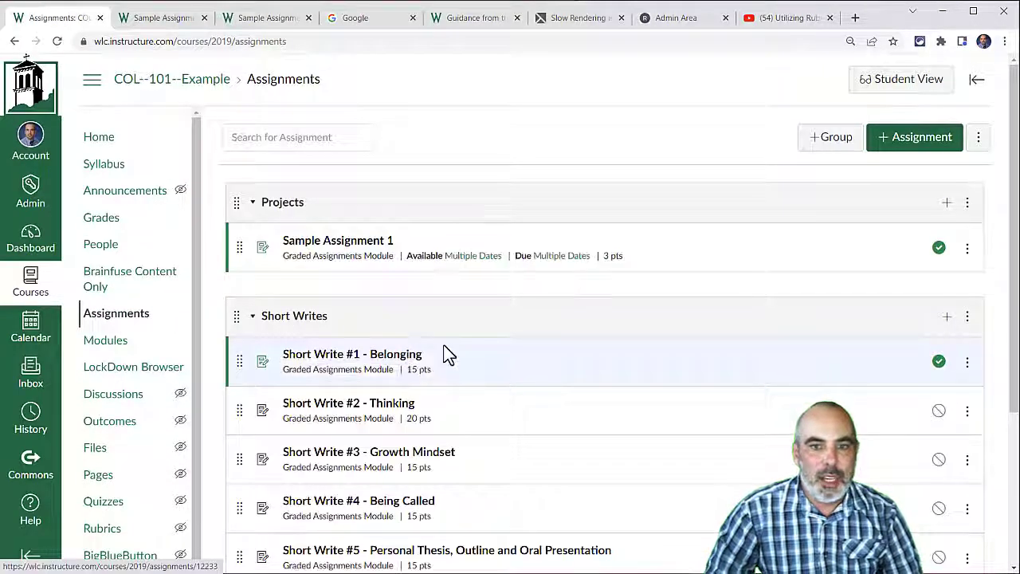
scroll(440, 344, down, 1)
scroll(435, 334, down, 1)
scroll(433, 332, up, 1)
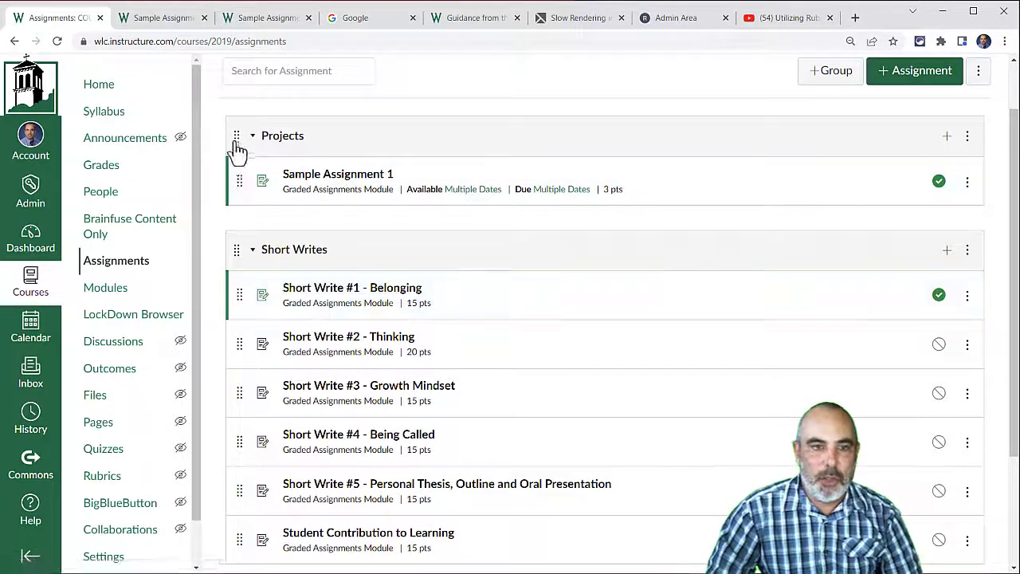
scroll(433, 319, down, 2)
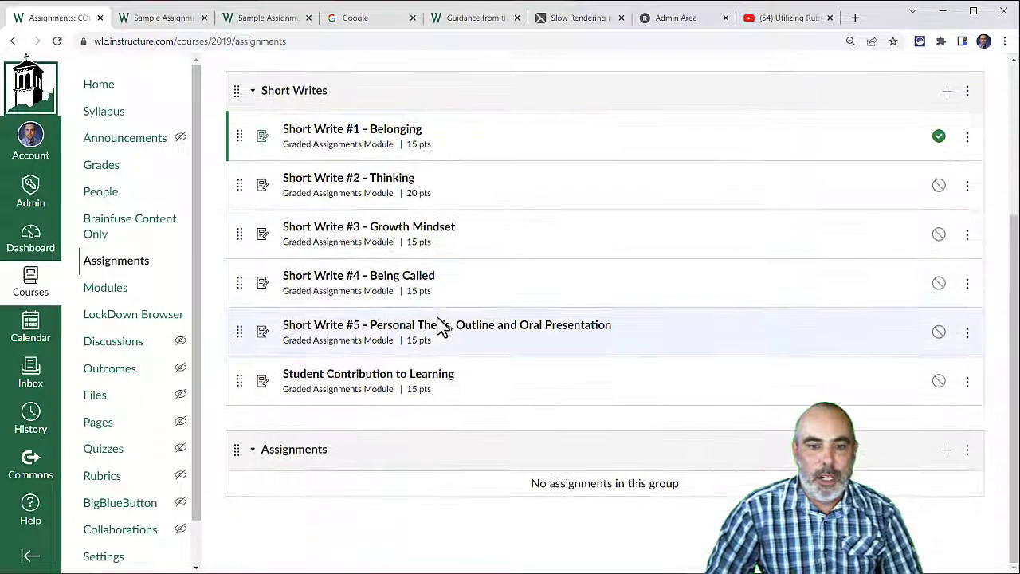
scroll(442, 321, up, 2)
scroll(451, 319, up, 1)
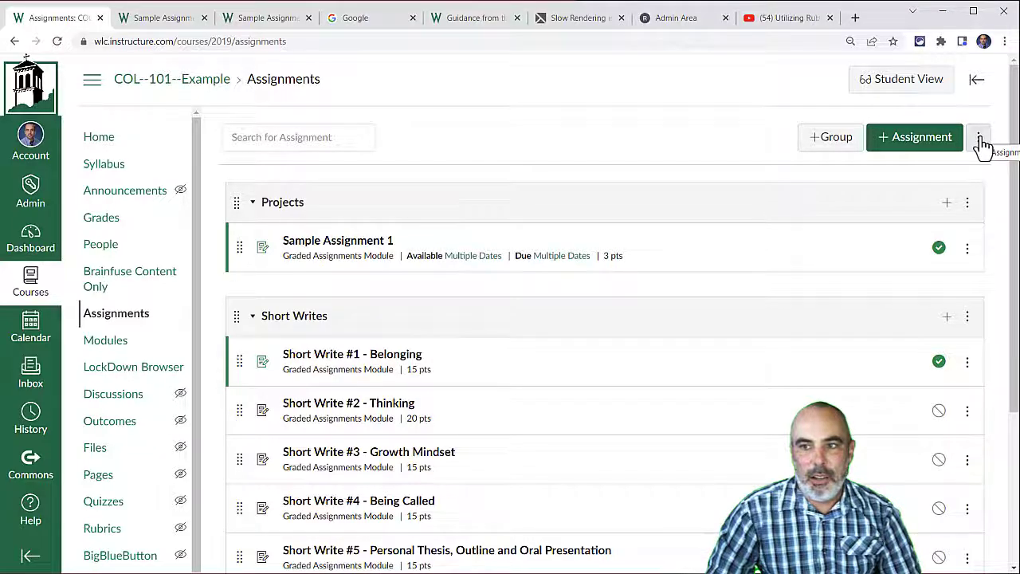
- Open the bulk Edit Assignment Dates page and examine the due and availability dates of all assignments in the wide table layout
click(981, 141)
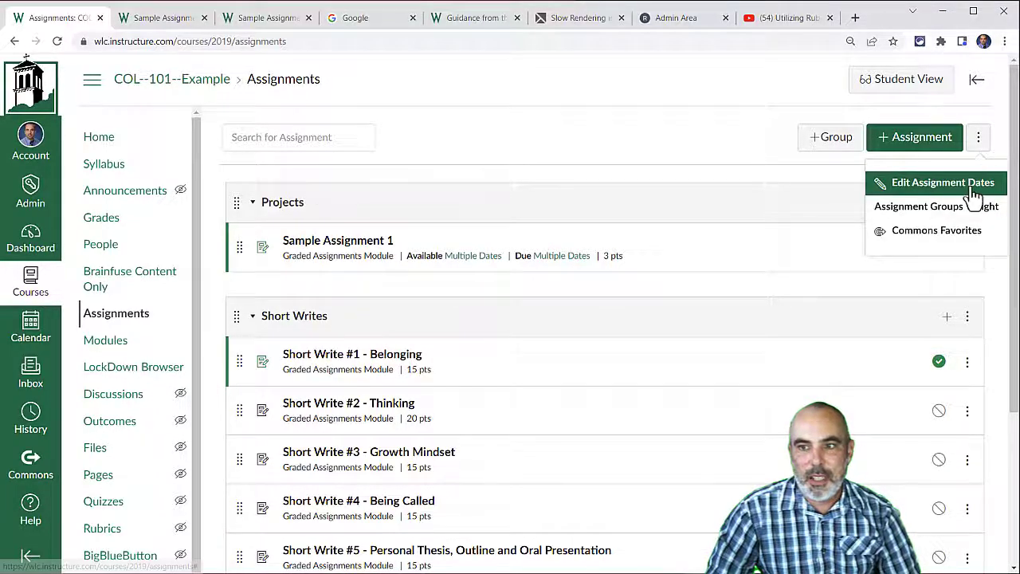
click(972, 191)
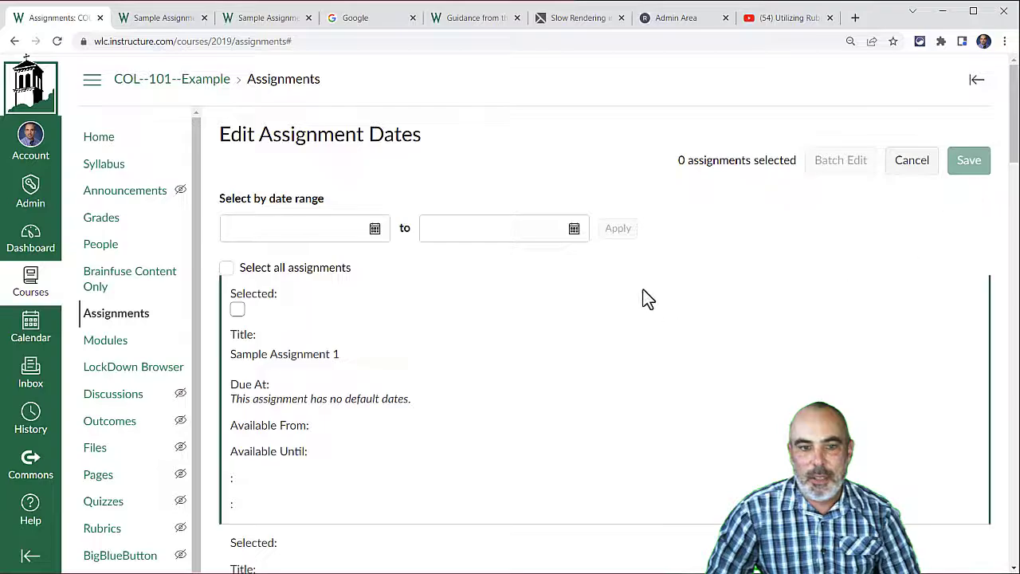
scroll(644, 263, down, 2)
scroll(646, 254, down, 3)
scroll(649, 246, up, 5)
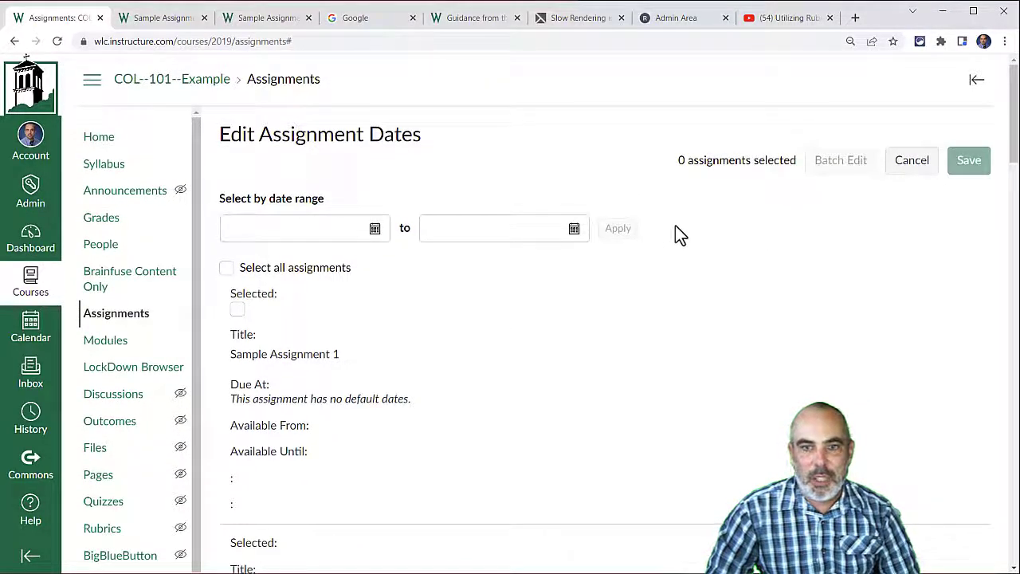
scroll(576, 274, down, 6)
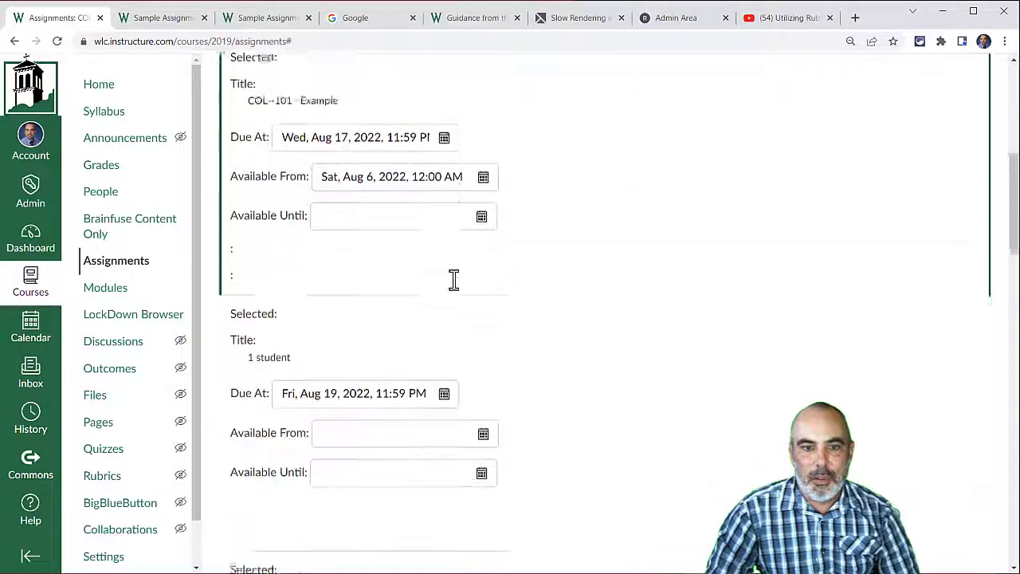
scroll(457, 276, down, 13)
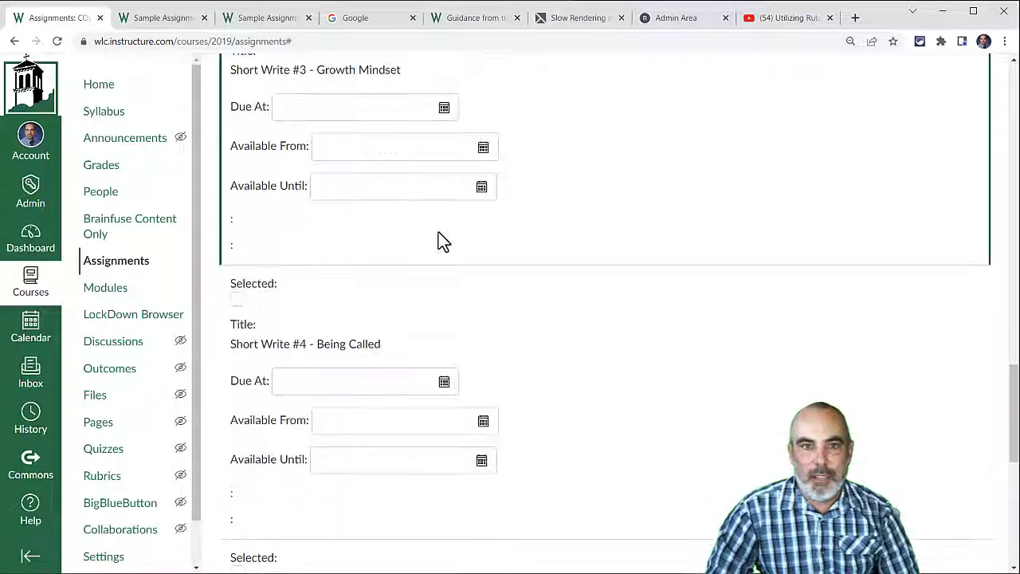
drag(4, 162, 1, 161)
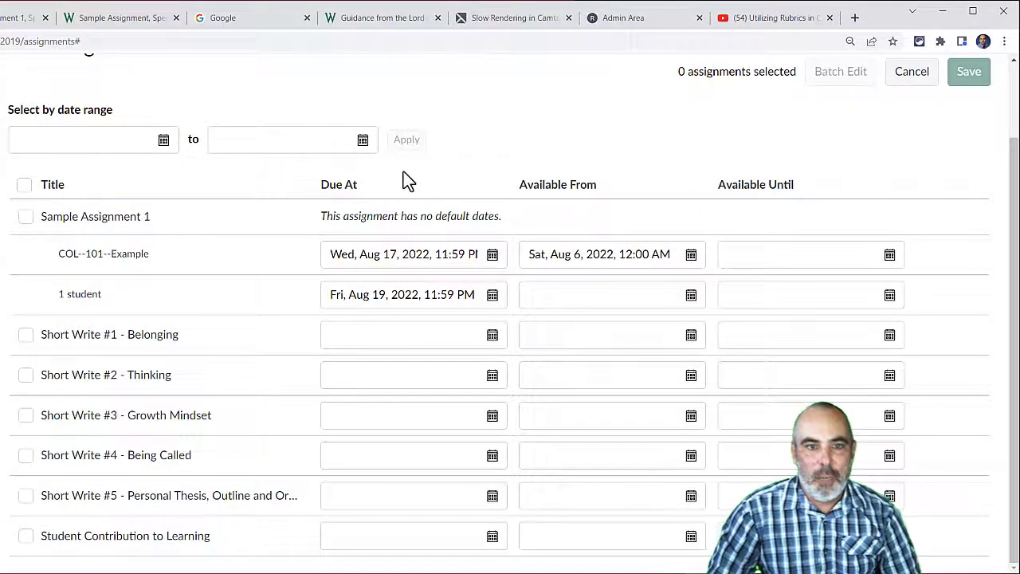
scroll(416, 197, up, 1)
scroll(426, 247, down, 1)
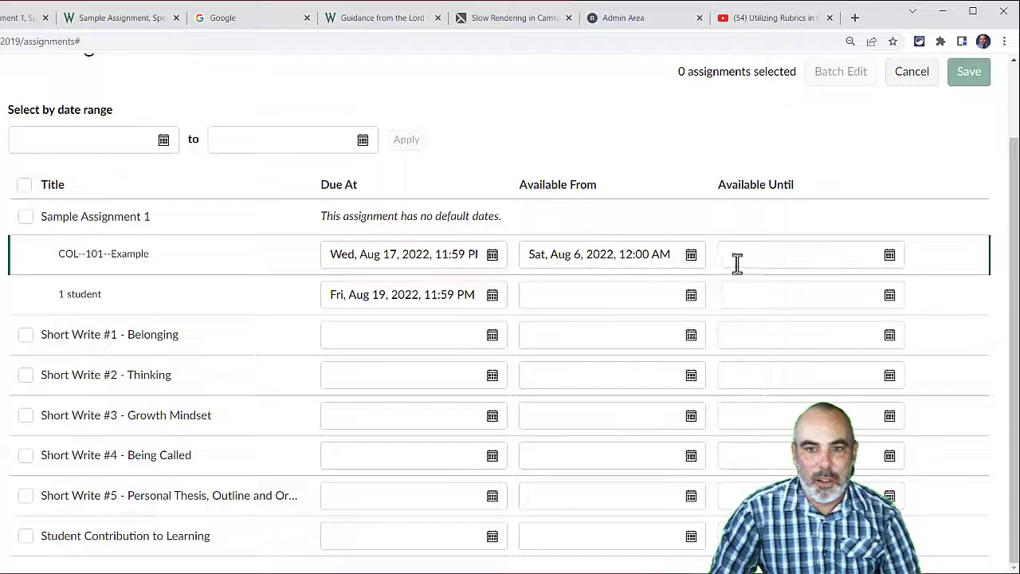
- Select all assignments and batch-remove both their due dates and their availability dates
scroll(319, 255, up, 1)
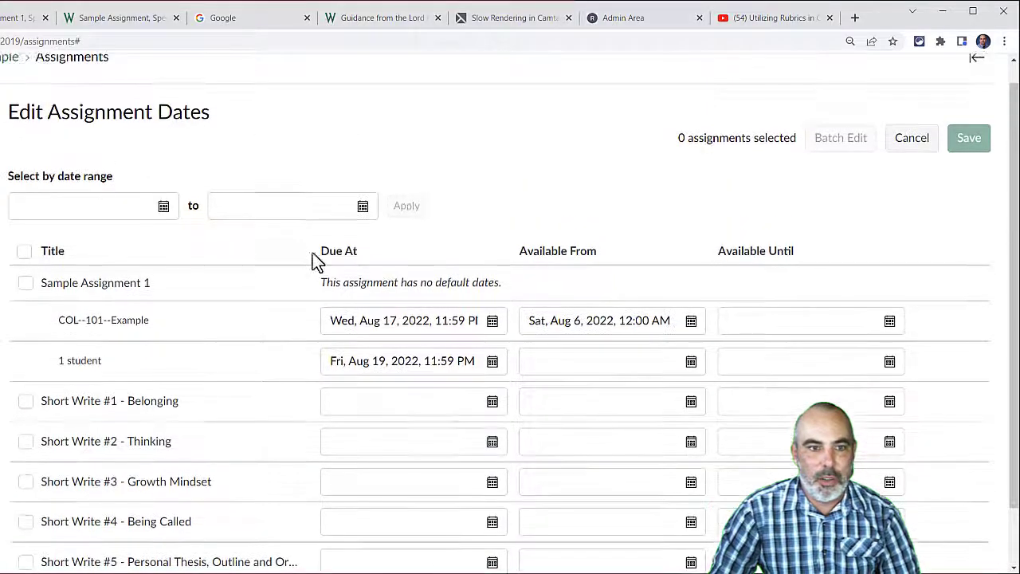
click(23, 252)
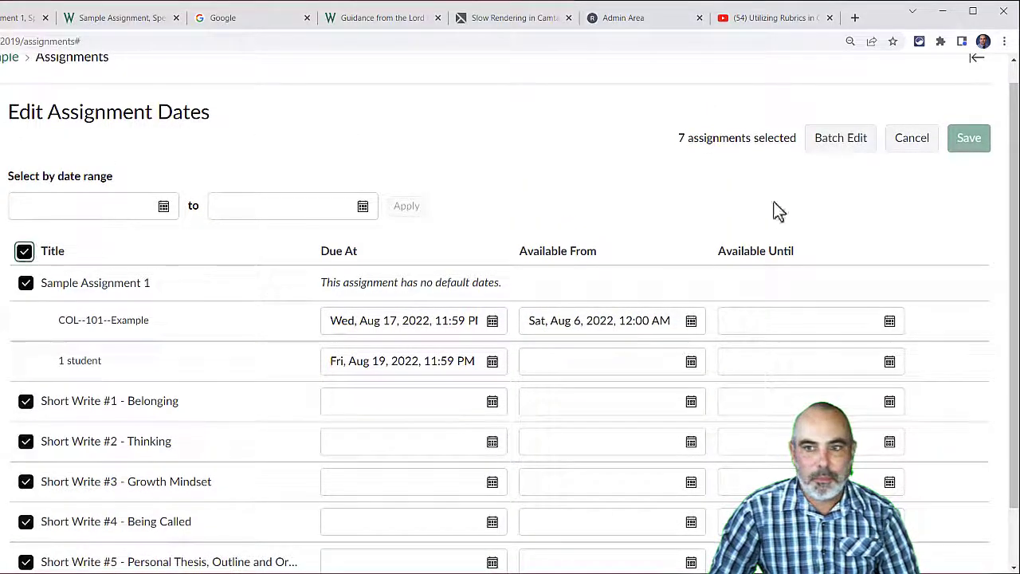
click(841, 138)
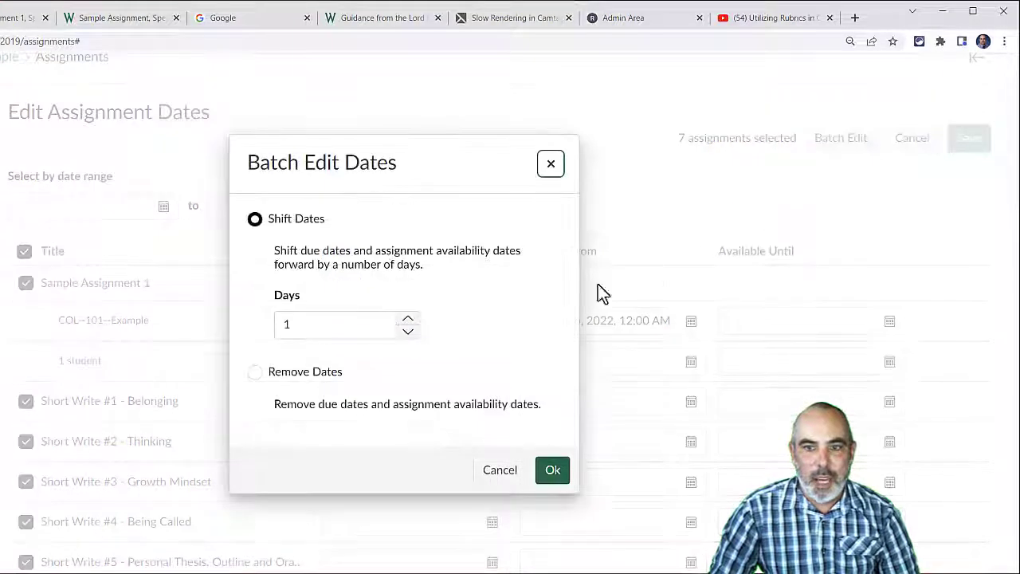
click(255, 372)
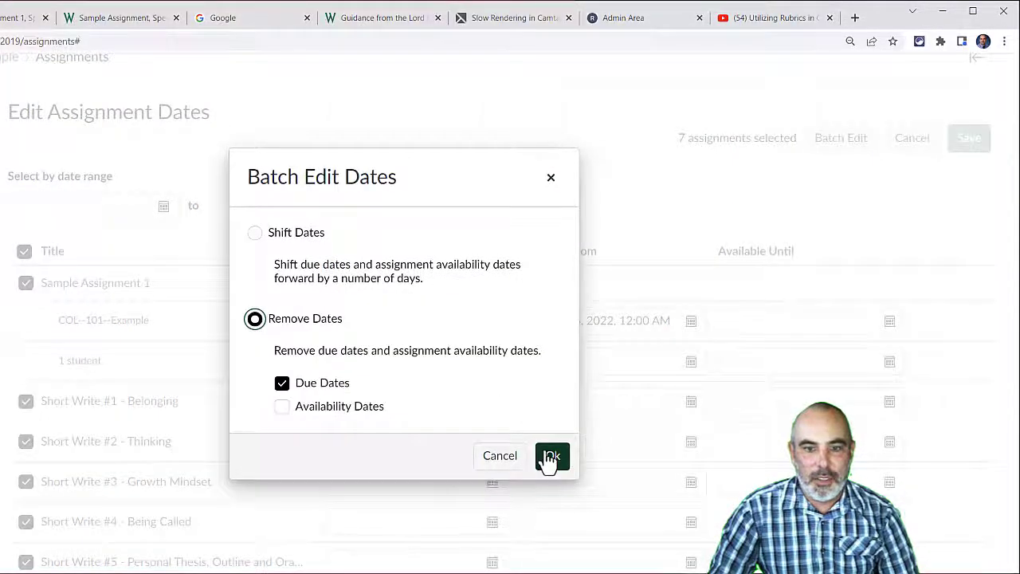
click(282, 406)
click(553, 456)
- Set Sample Assignment 1's due dates to Aug 10, 2022 for the COL--101--Example section and Aug 12, 2022 for the 1 student override
scroll(558, 426, down, 1)
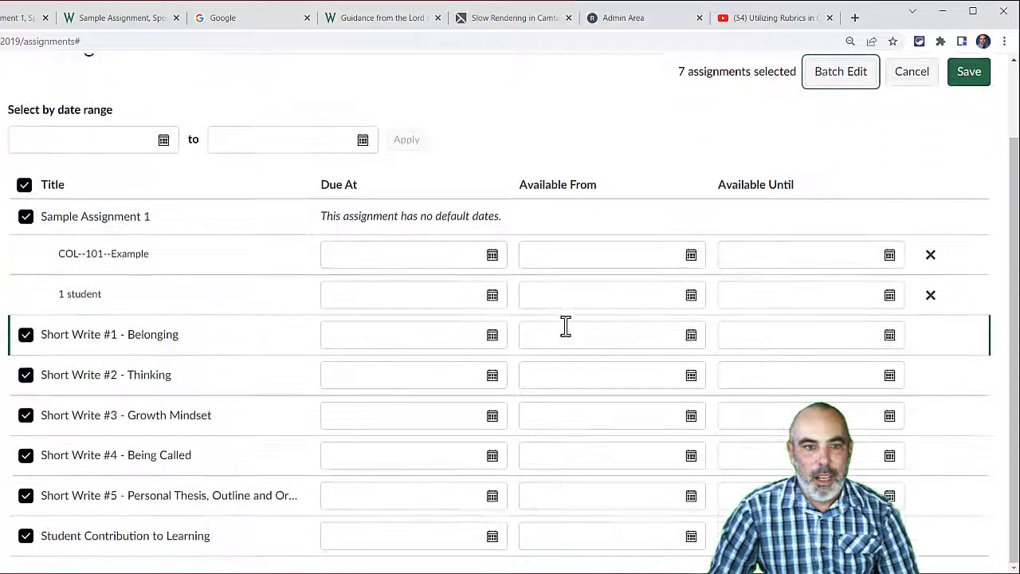
click(493, 255)
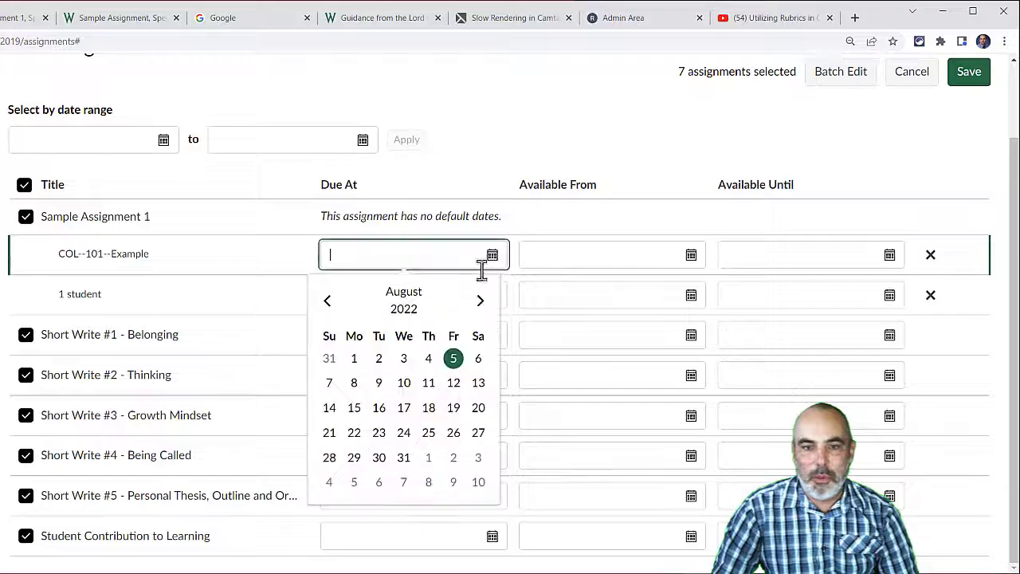
click(404, 382)
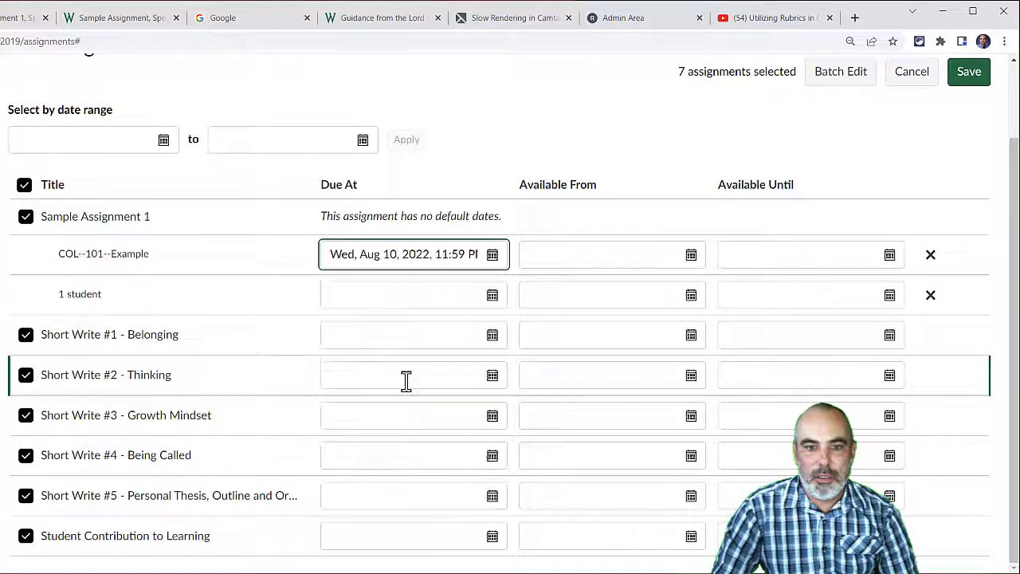
click(492, 297)
click(454, 425)
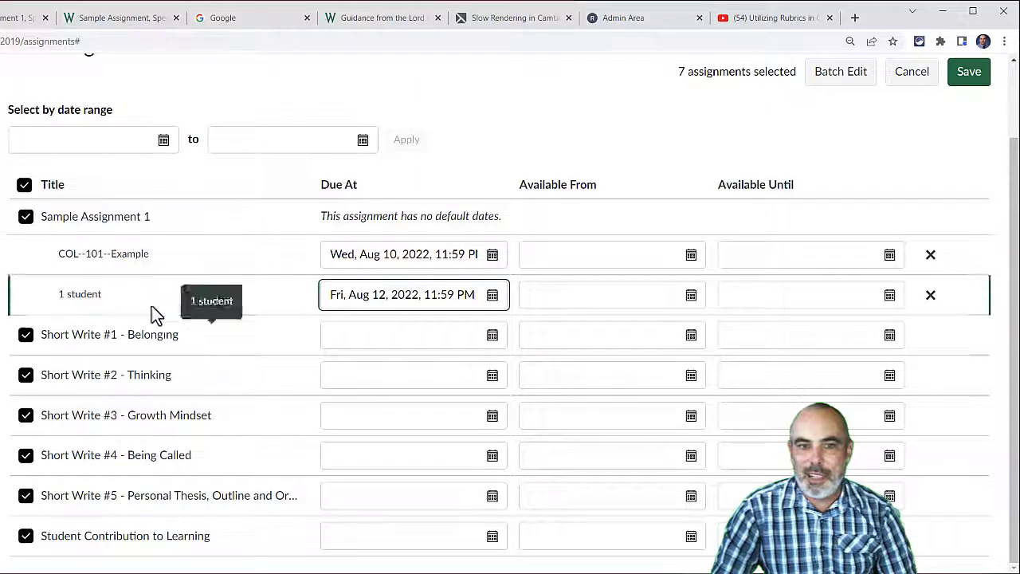
- Set the due dates of Short Write #1 to Aug 30, Short Write #2 to Aug 26 and Short Write #3 to Aug 23, 2022
click(492, 335)
click(378, 271)
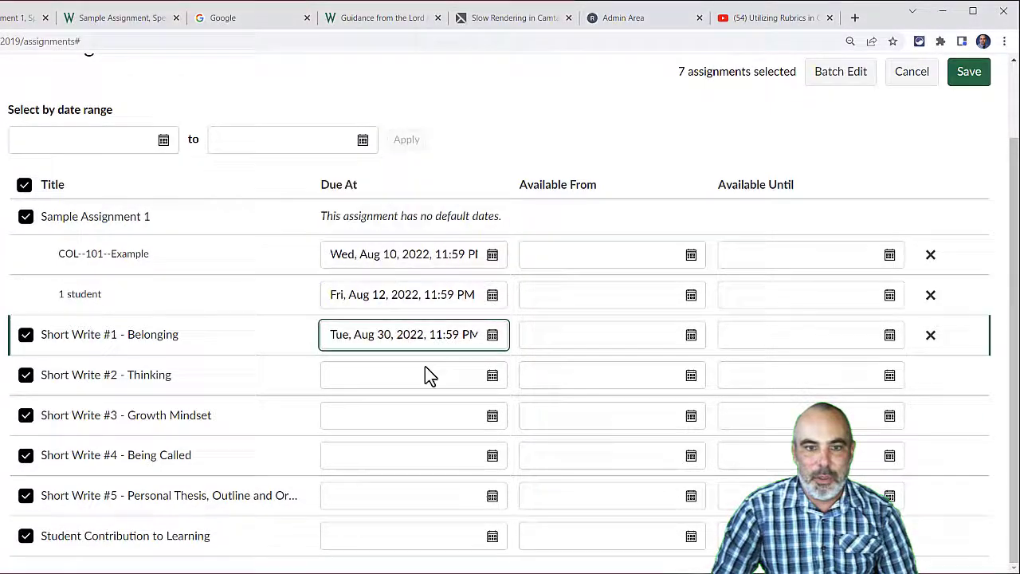
click(492, 376)
click(453, 284)
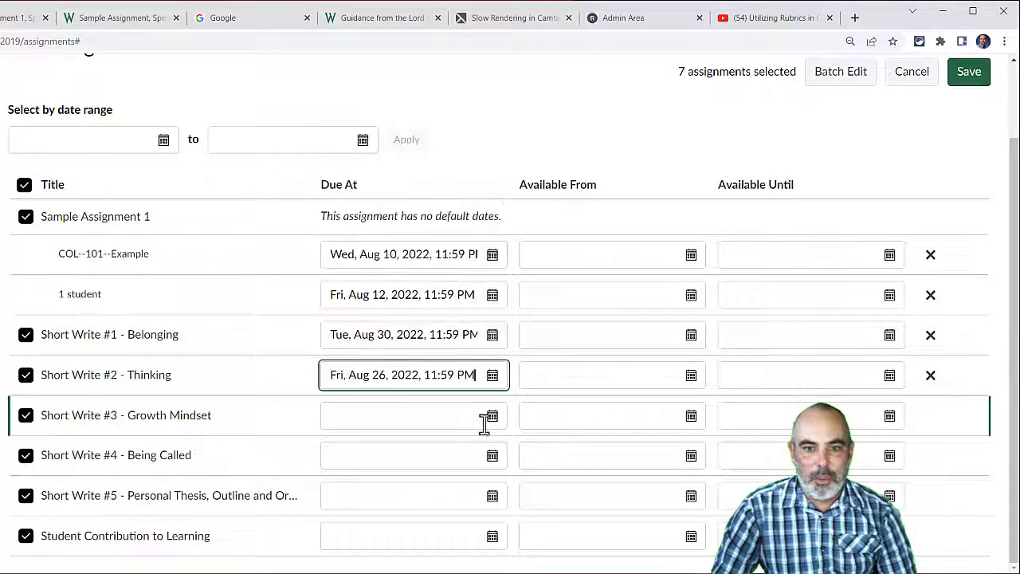
click(491, 416)
click(379, 325)
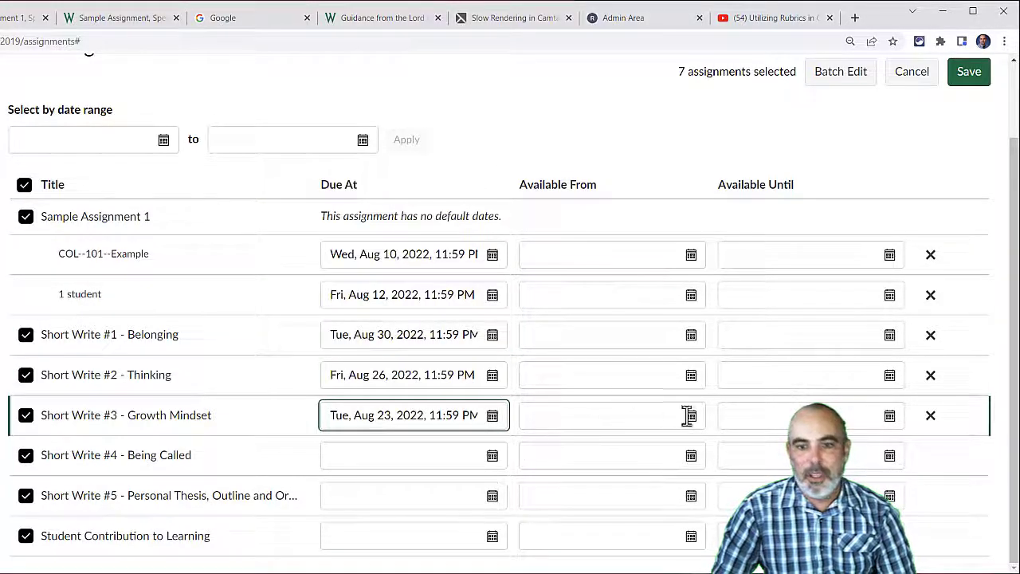